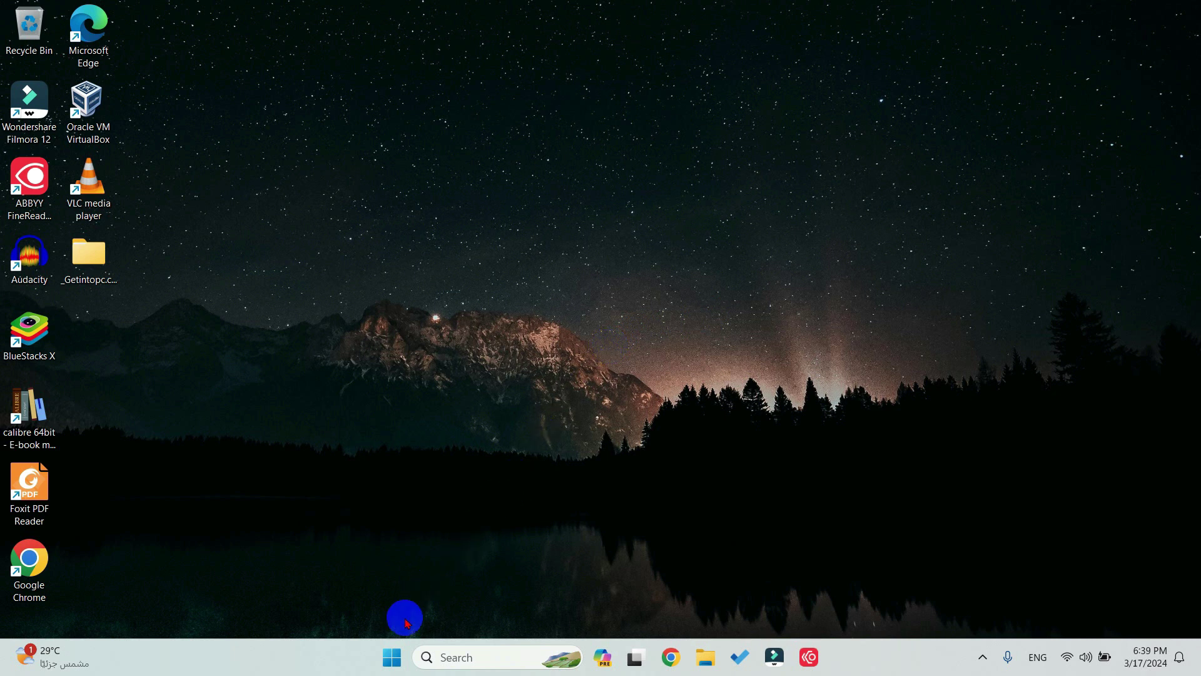
Open the Start menu and browse the complete list of installed apps.
click(393, 658)
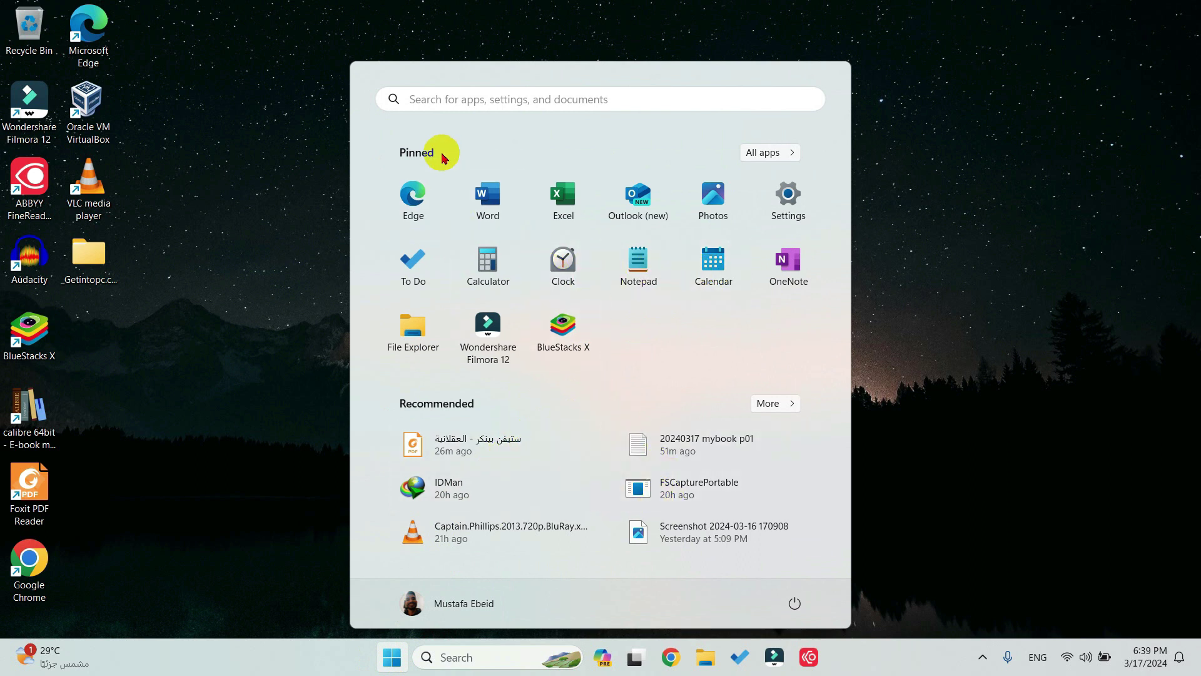
click(777, 154)
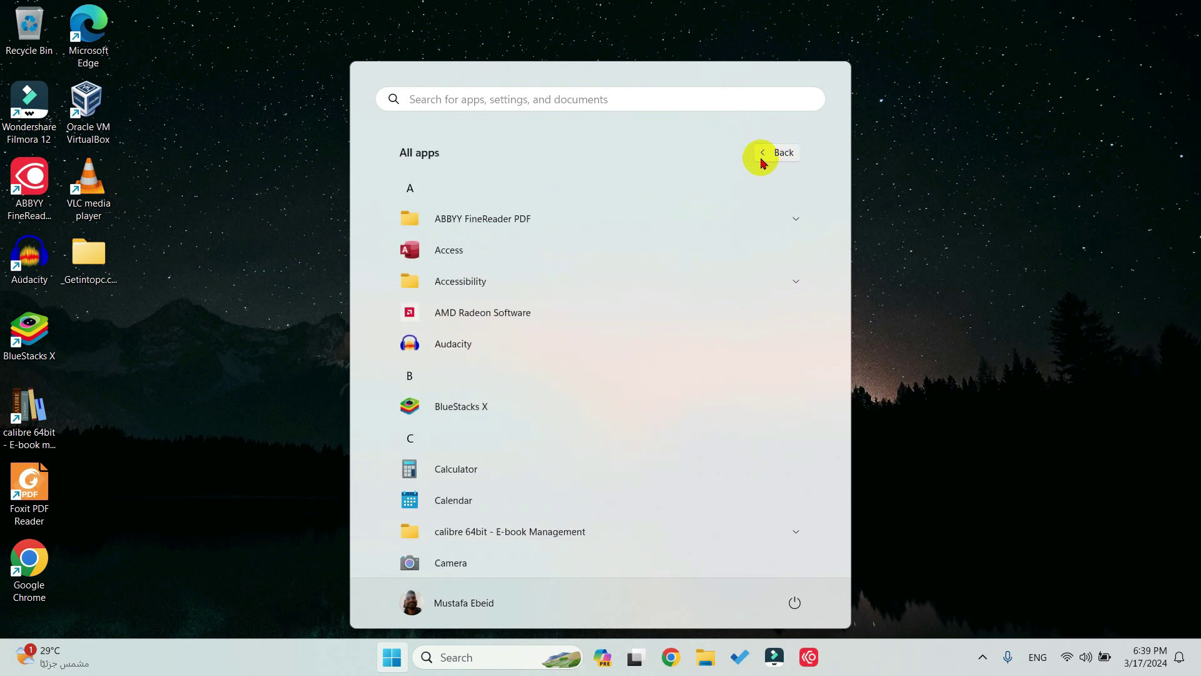
scroll(585, 322, down, 6)
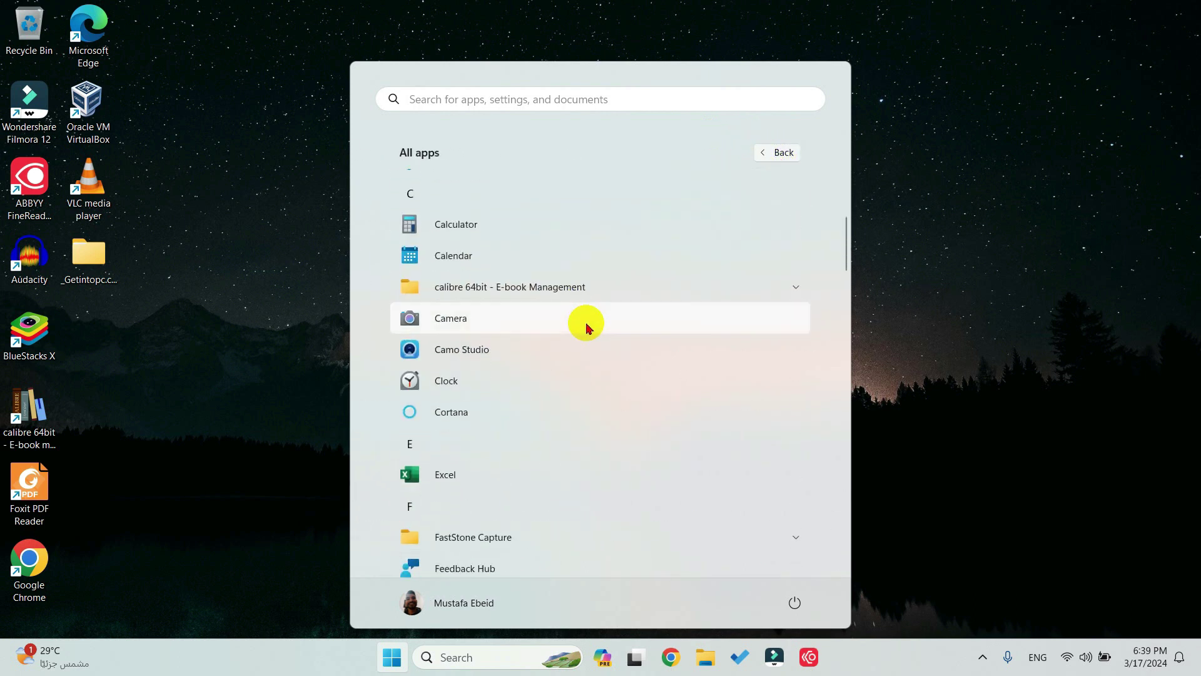
scroll(587, 326, down, 5)
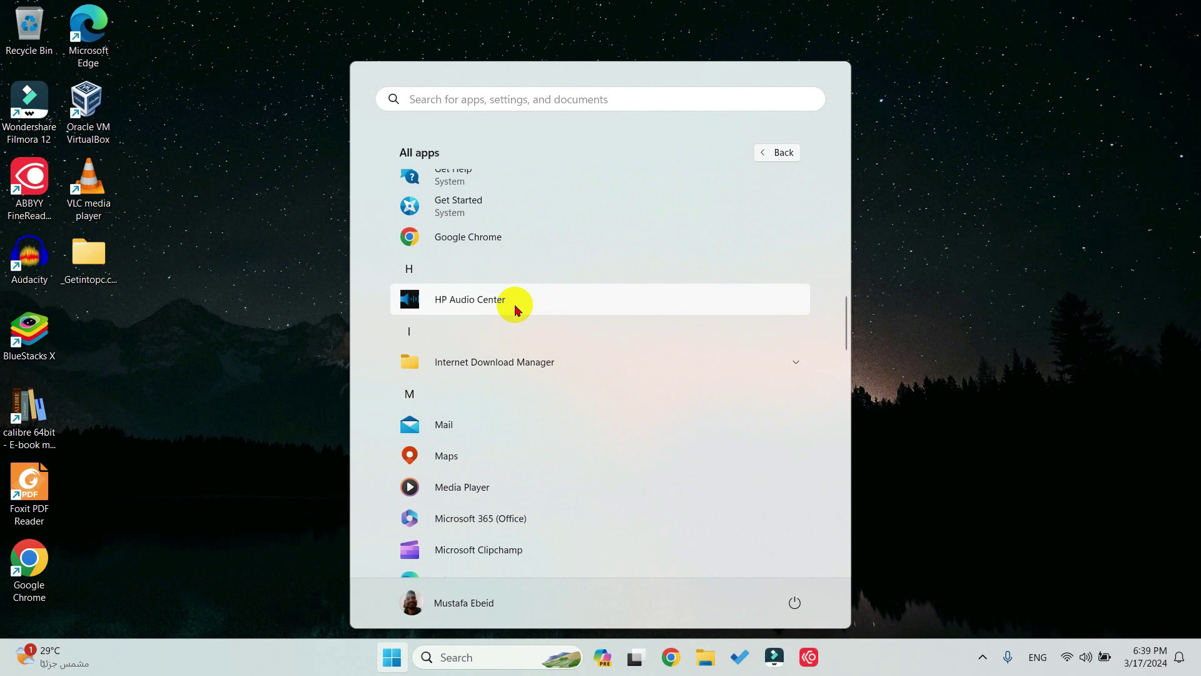
Search for "paint" from within the Start menu.
click(437, 101)
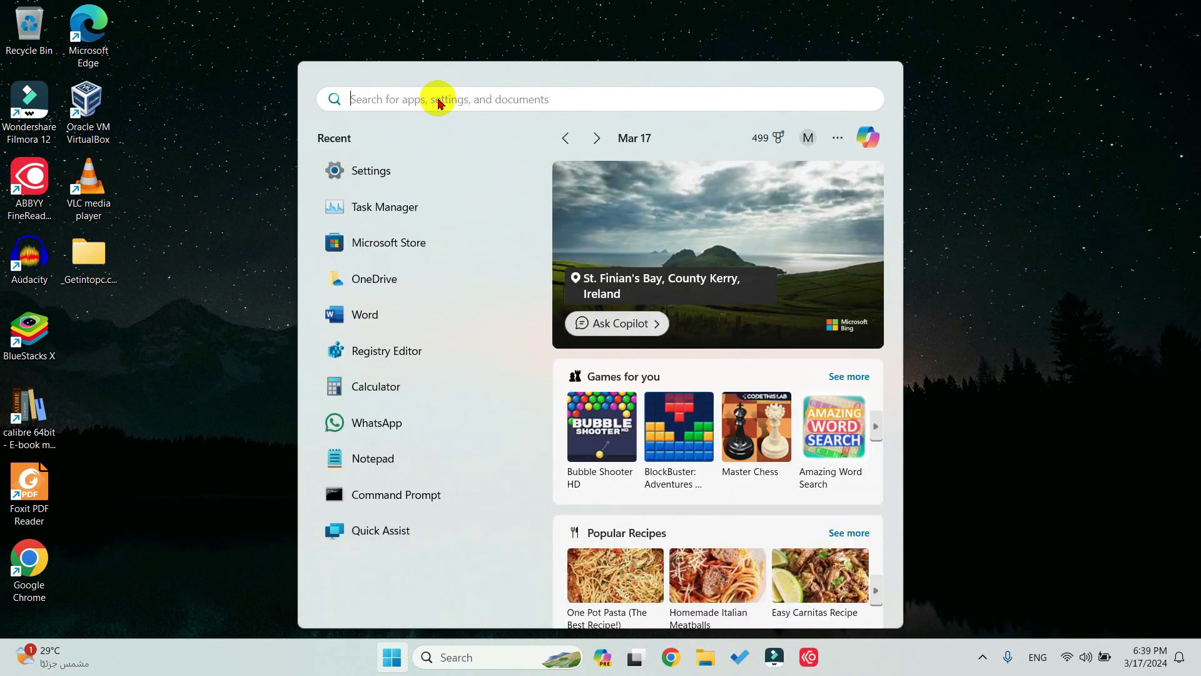
text(p)
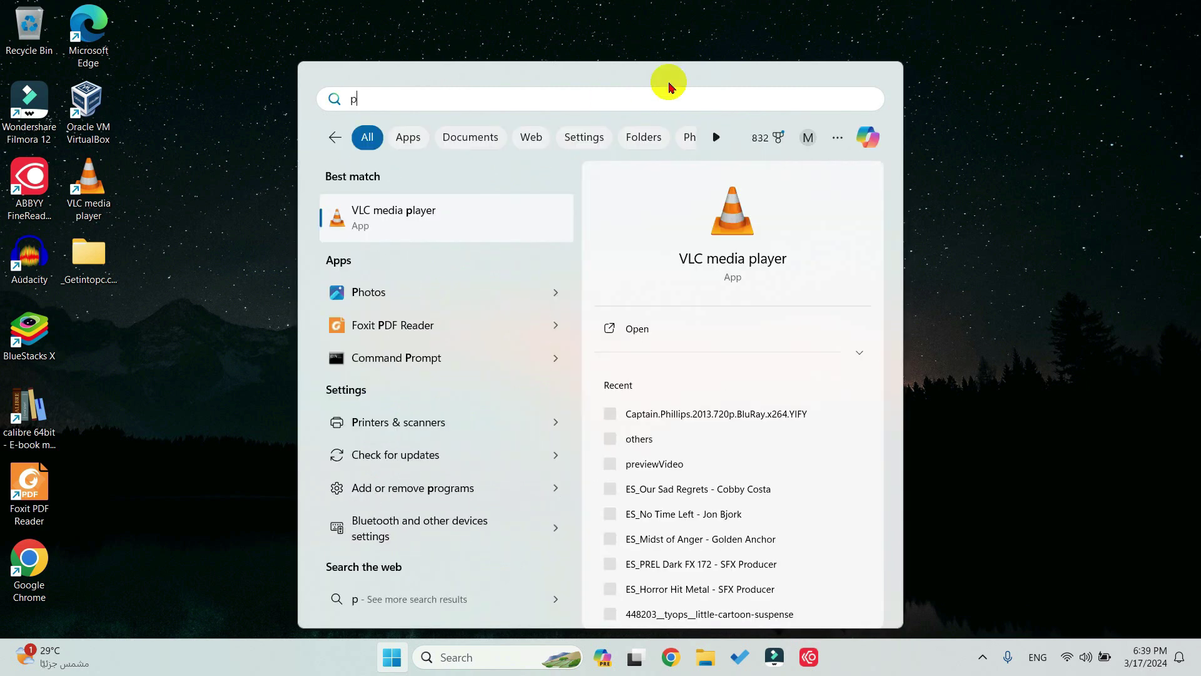
text(aint)
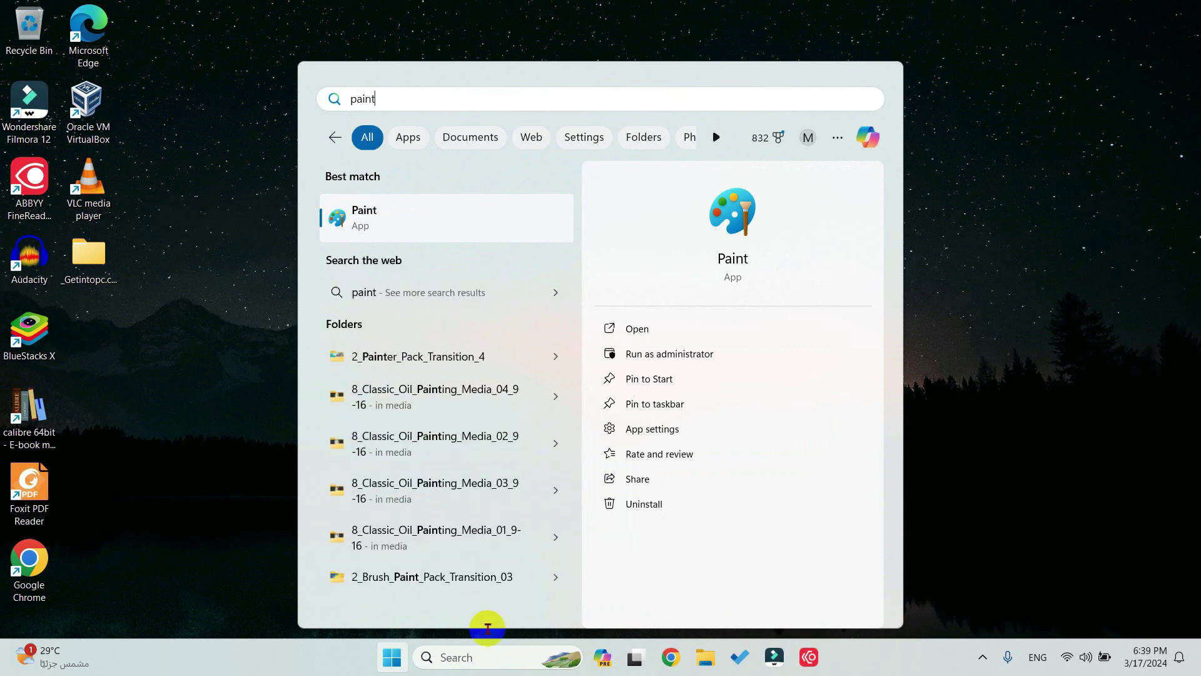
Search for "paint" directly from the taskbar's search box.
click(477, 657)
click(483, 660)
text(paint)
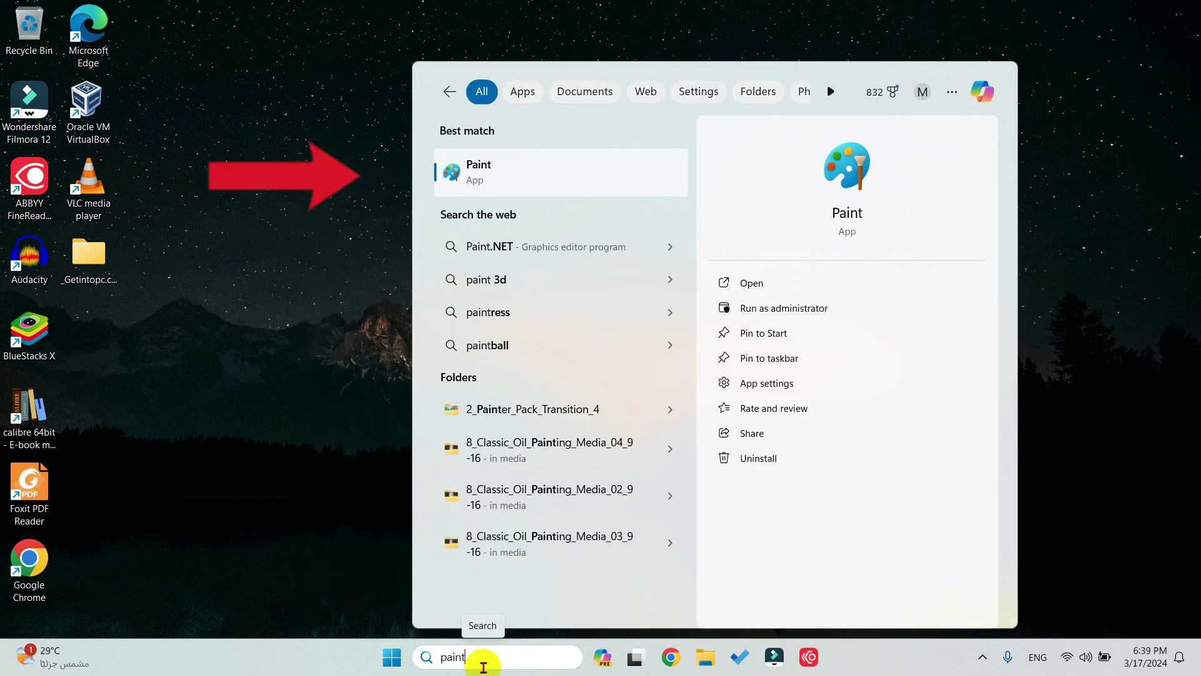
Pin BlueStacks X from the full list of apps to Start.
click(394, 657)
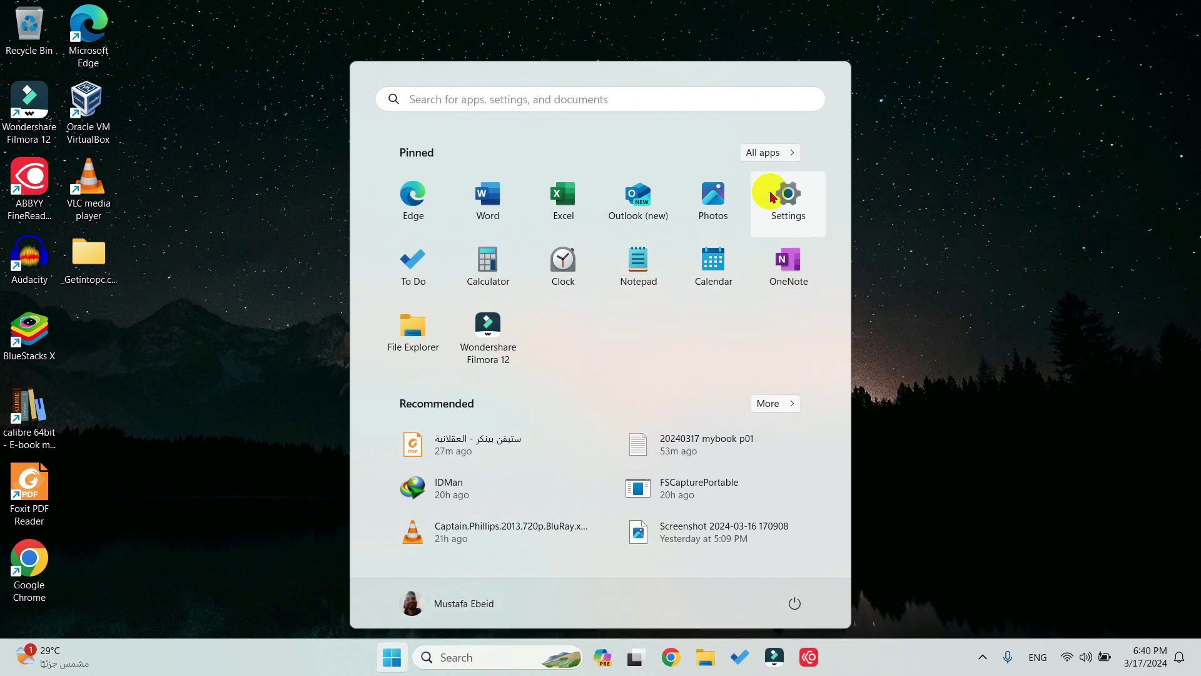
click(792, 154)
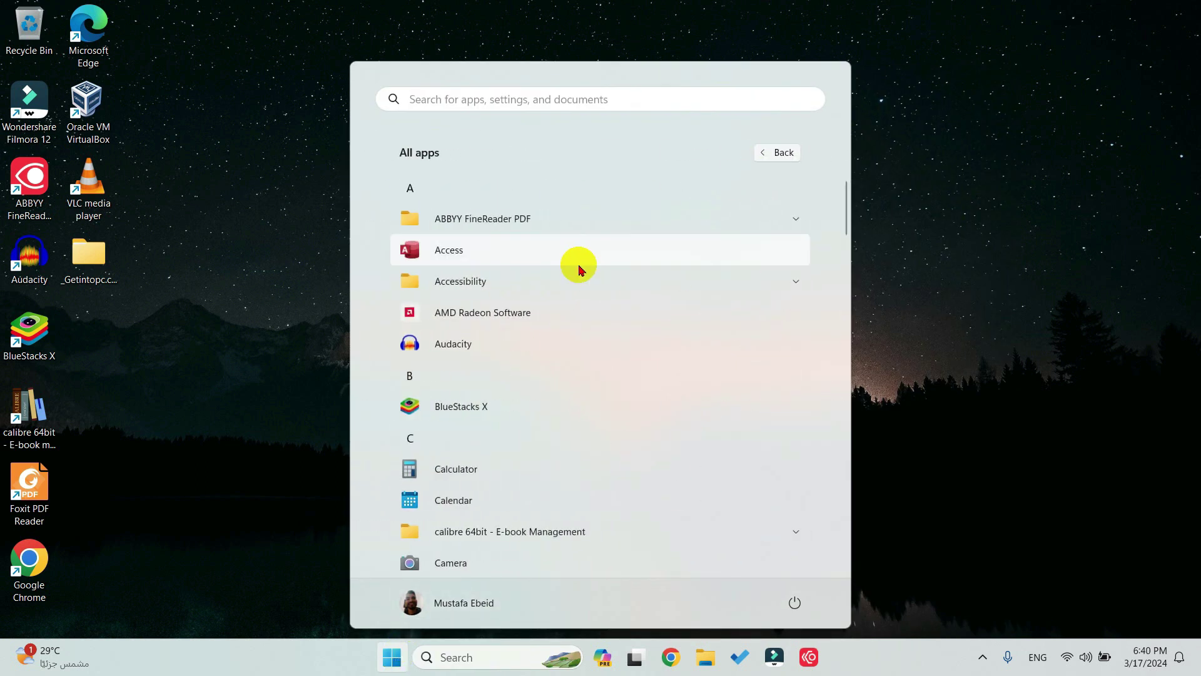
scroll(577, 268, down, 2)
scroll(577, 270, down, 2)
right_click(463, 224)
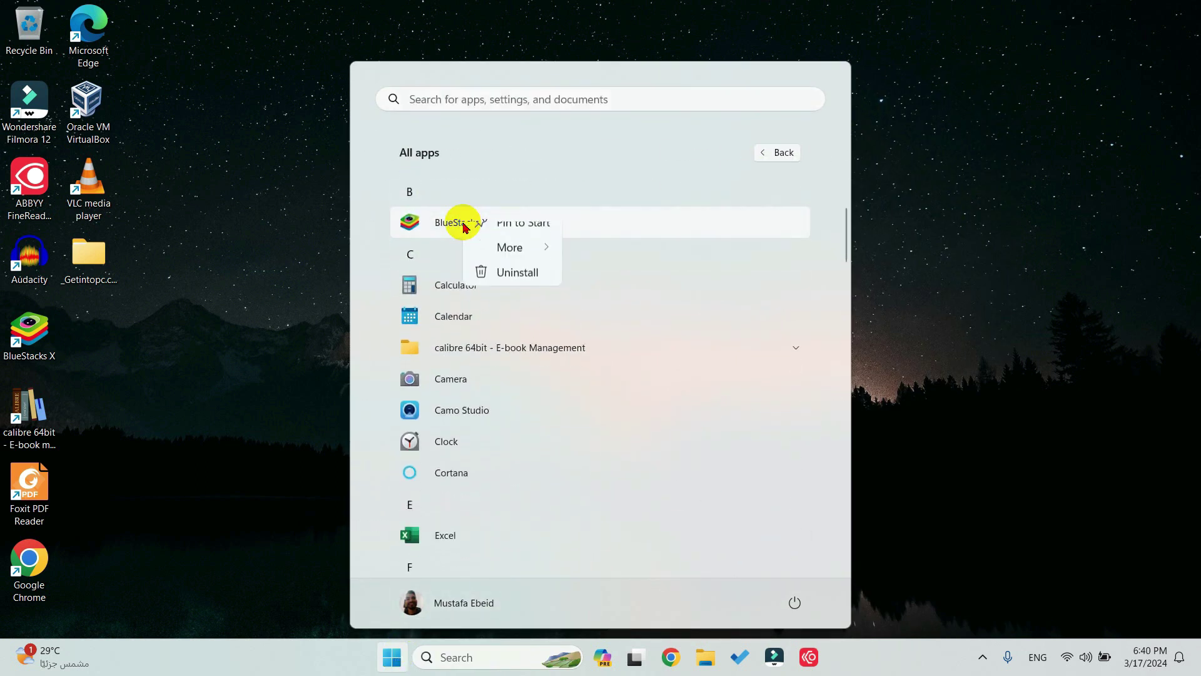
click(502, 236)
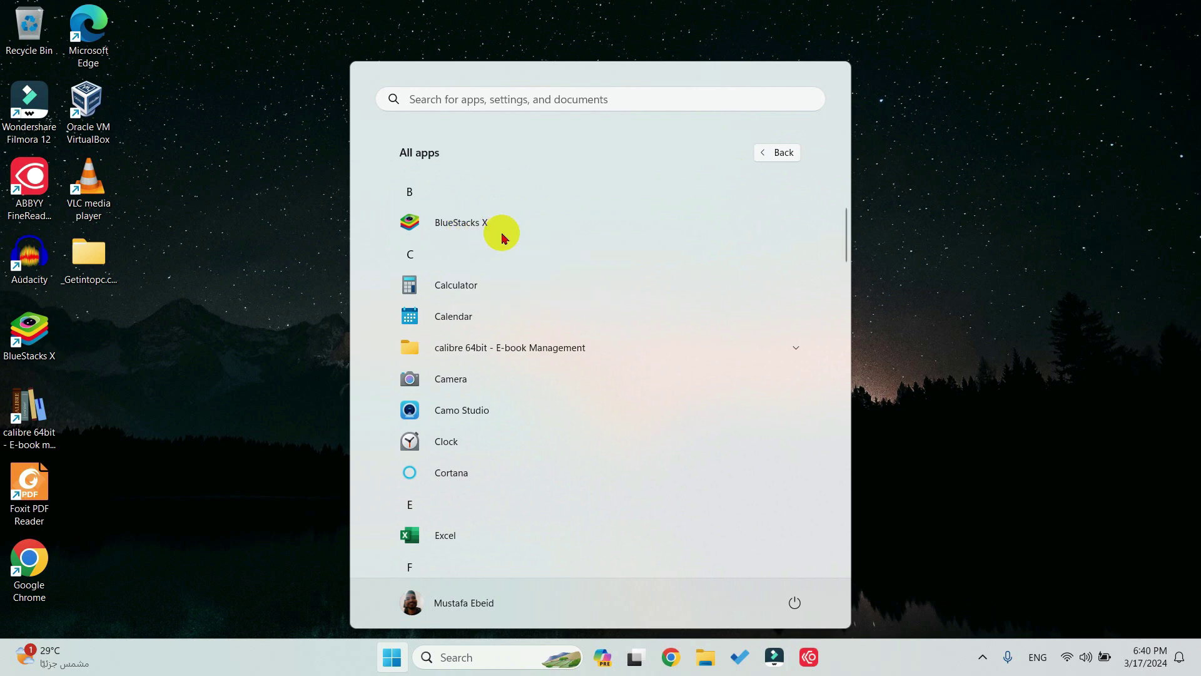
Unpin BlueStacks X from the Start menu's pinned apps.
click(397, 652)
click(395, 652)
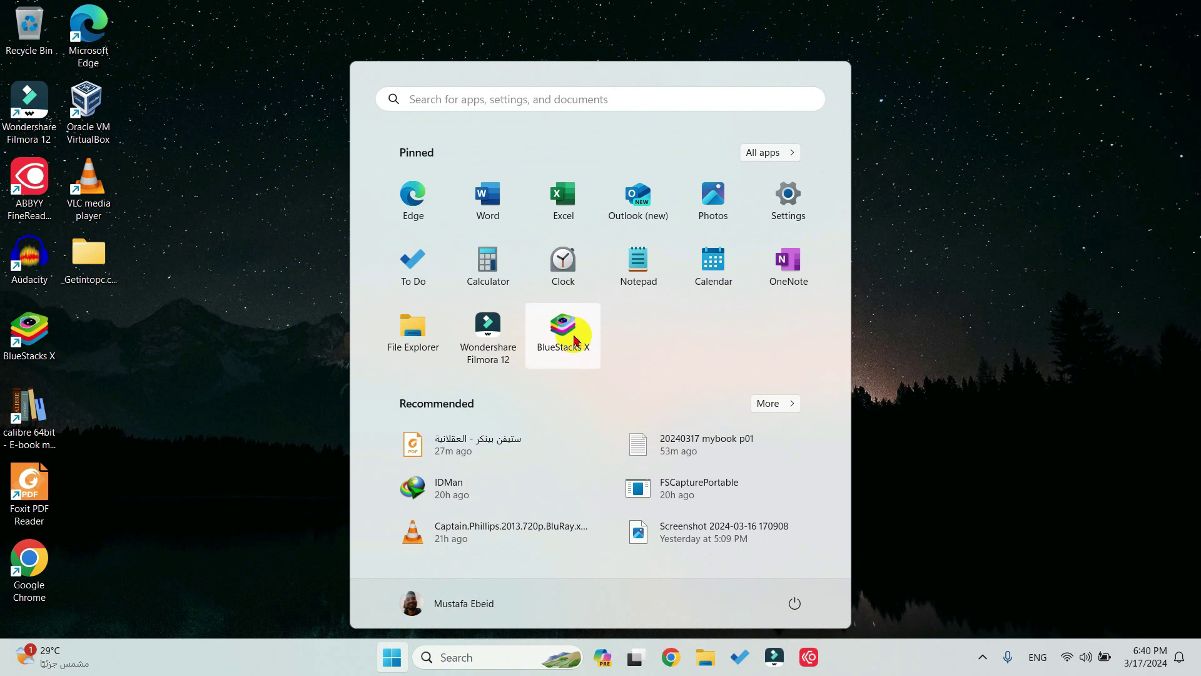
right_click(573, 336)
click(610, 371)
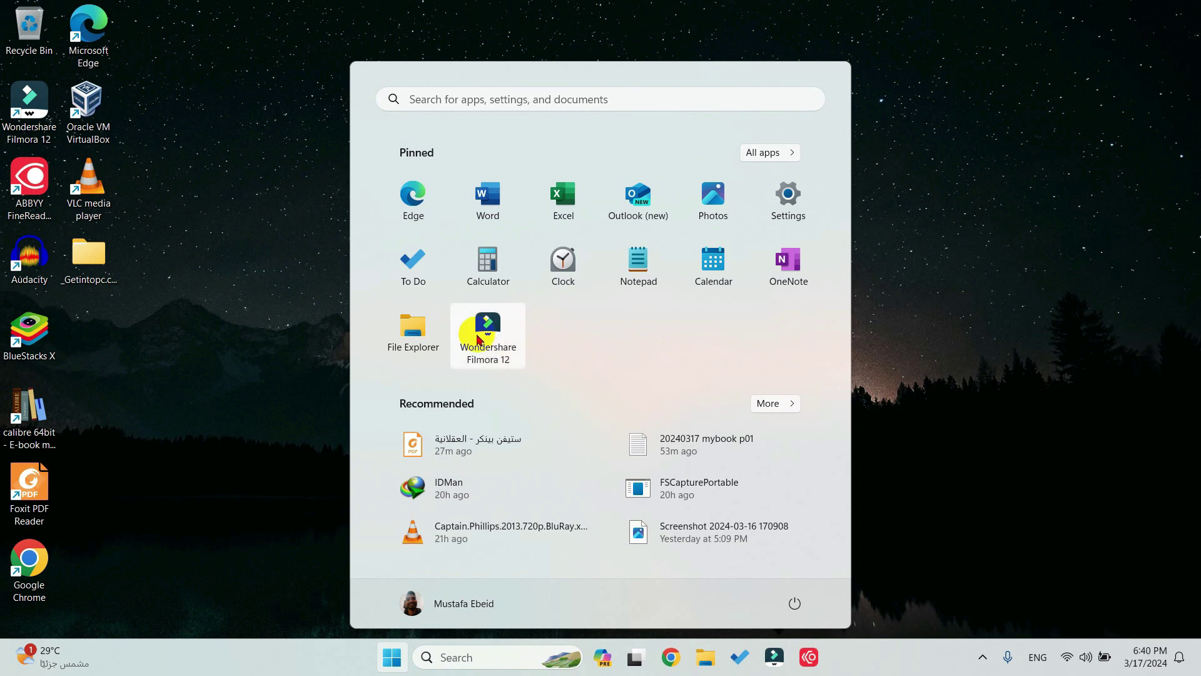
Move Wondershare Filmora 12 to the front of the pinned Start apps and unpin File Explorer from Start.
drag(487, 338, 466, 216)
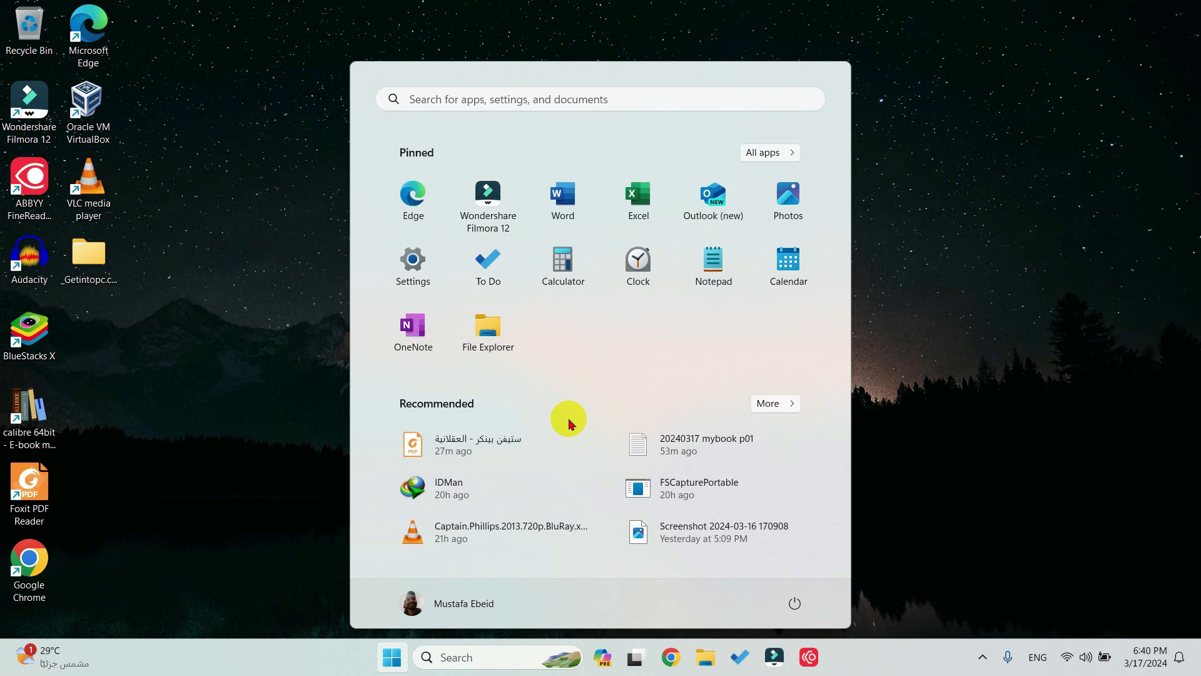
right_click(493, 341)
click(539, 377)
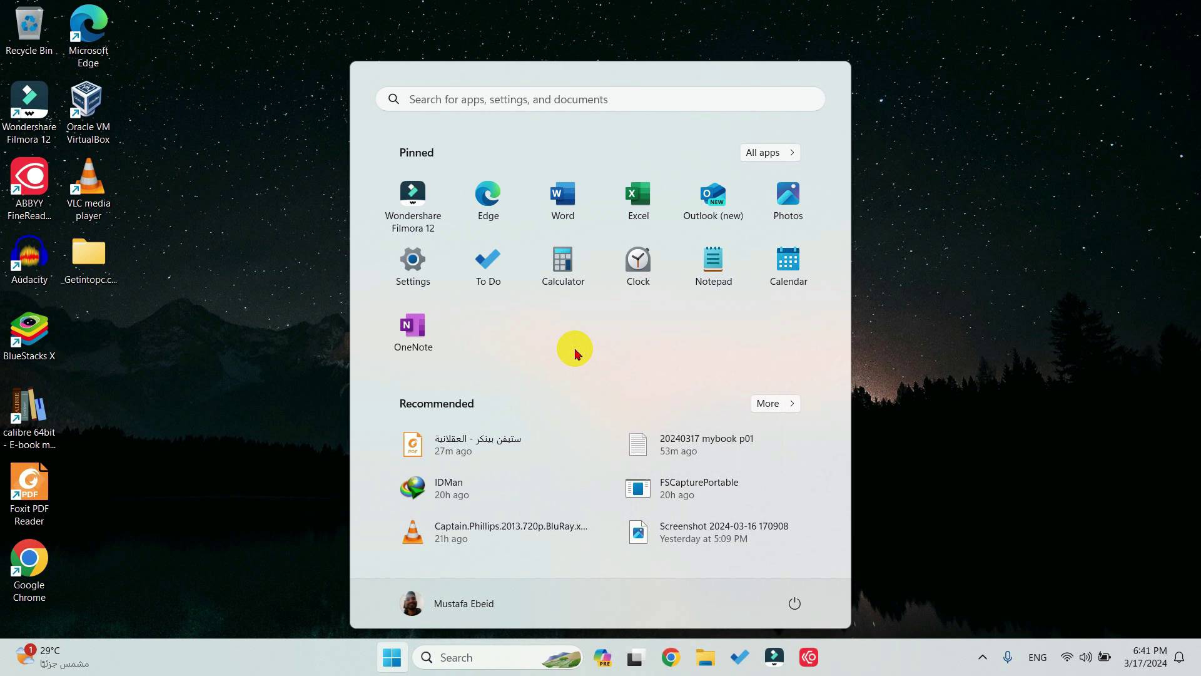
Review the system tools offered in the Start button's context menu, and close it.
right_click(398, 661)
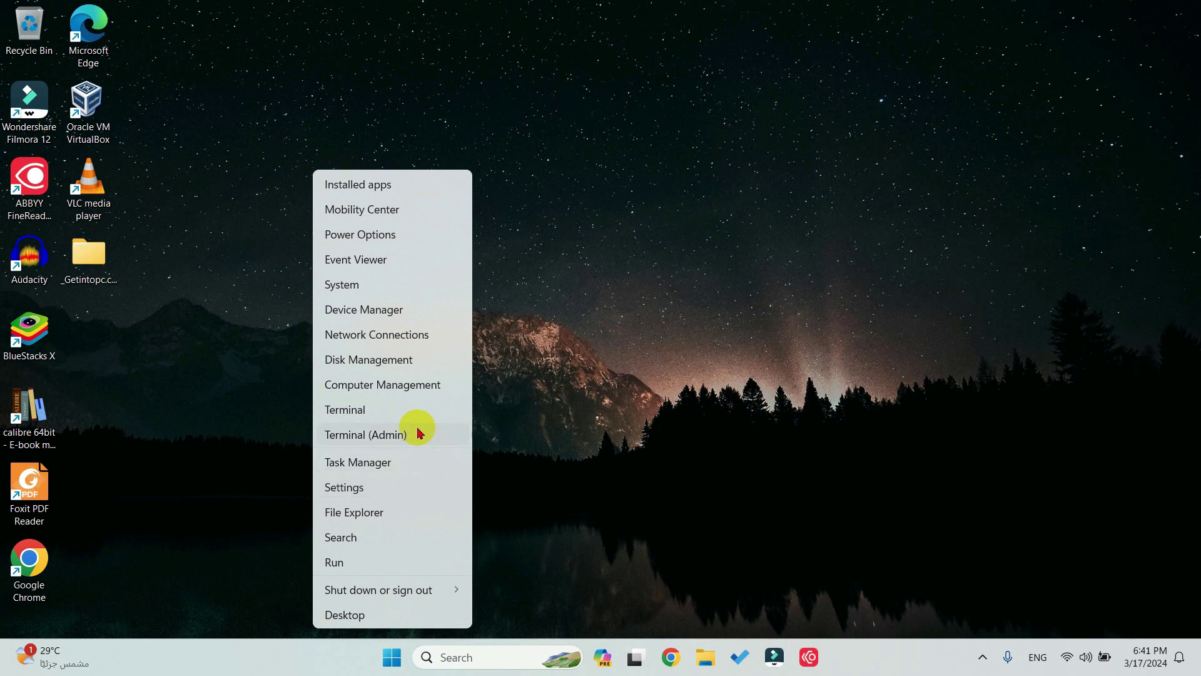
click(402, 187)
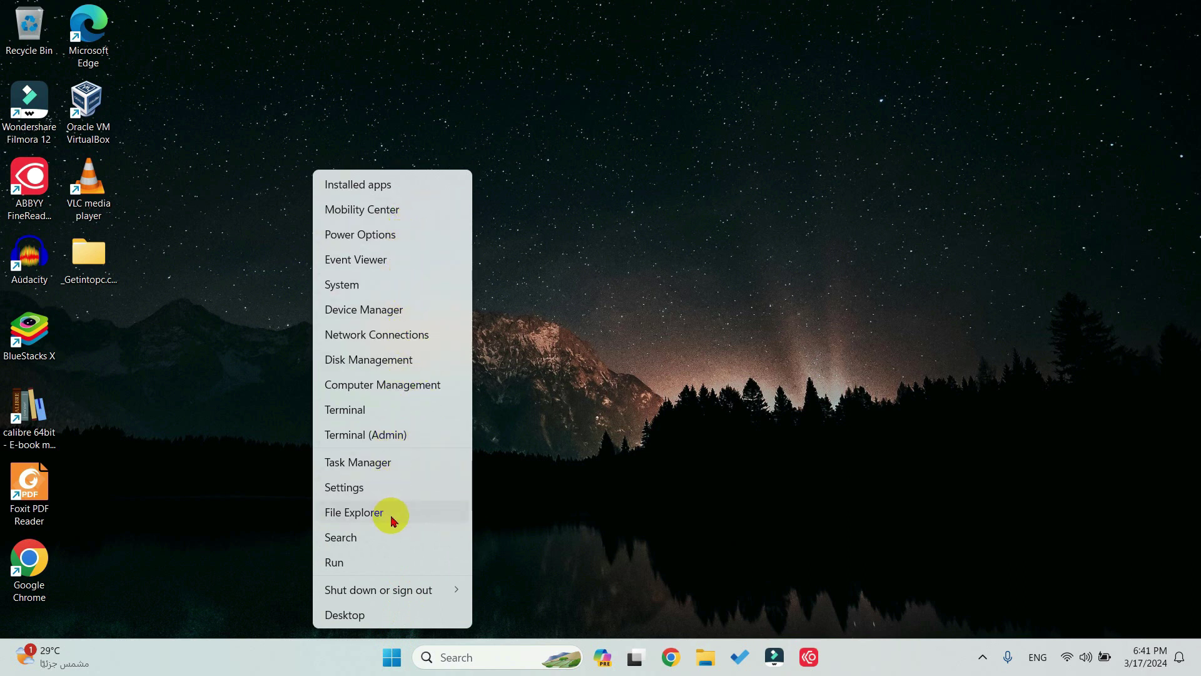
click(604, 302)
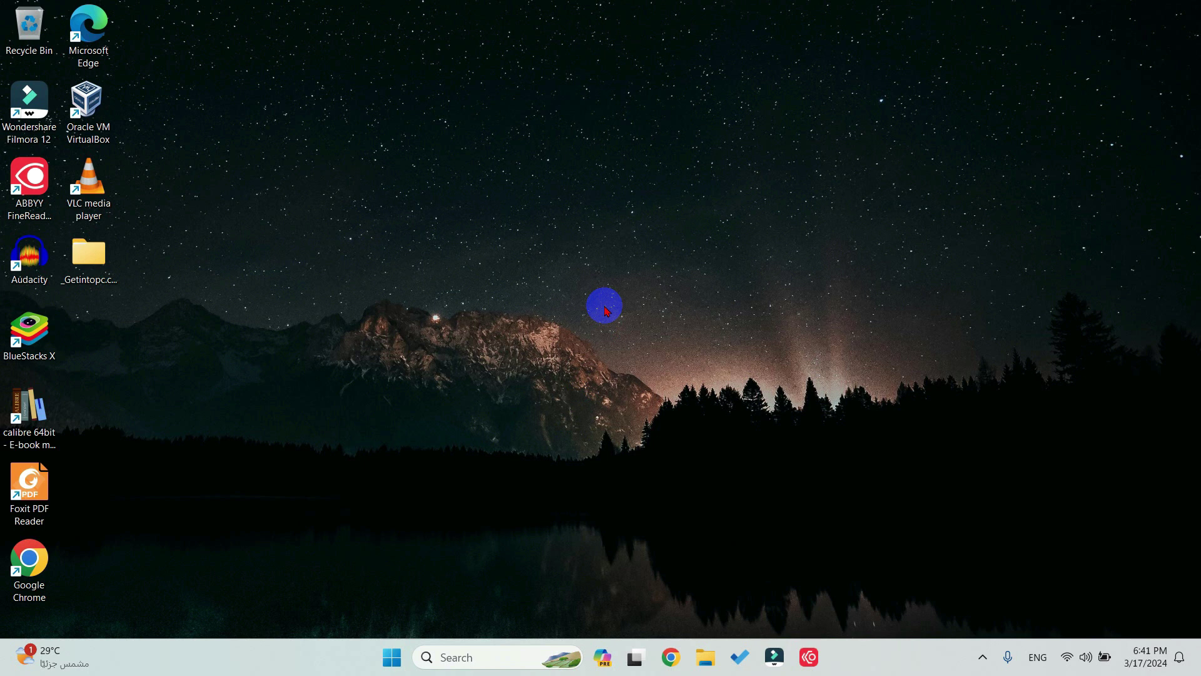
Display the power options in the Start menu, and close them.
click(388, 664)
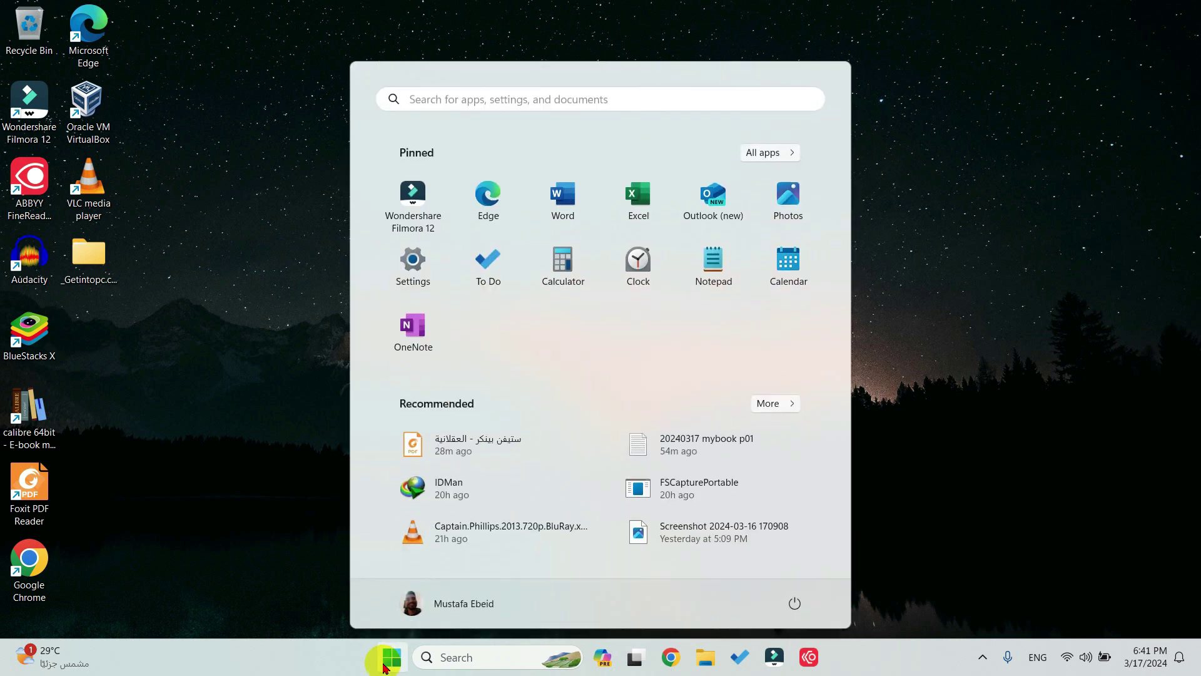
click(795, 602)
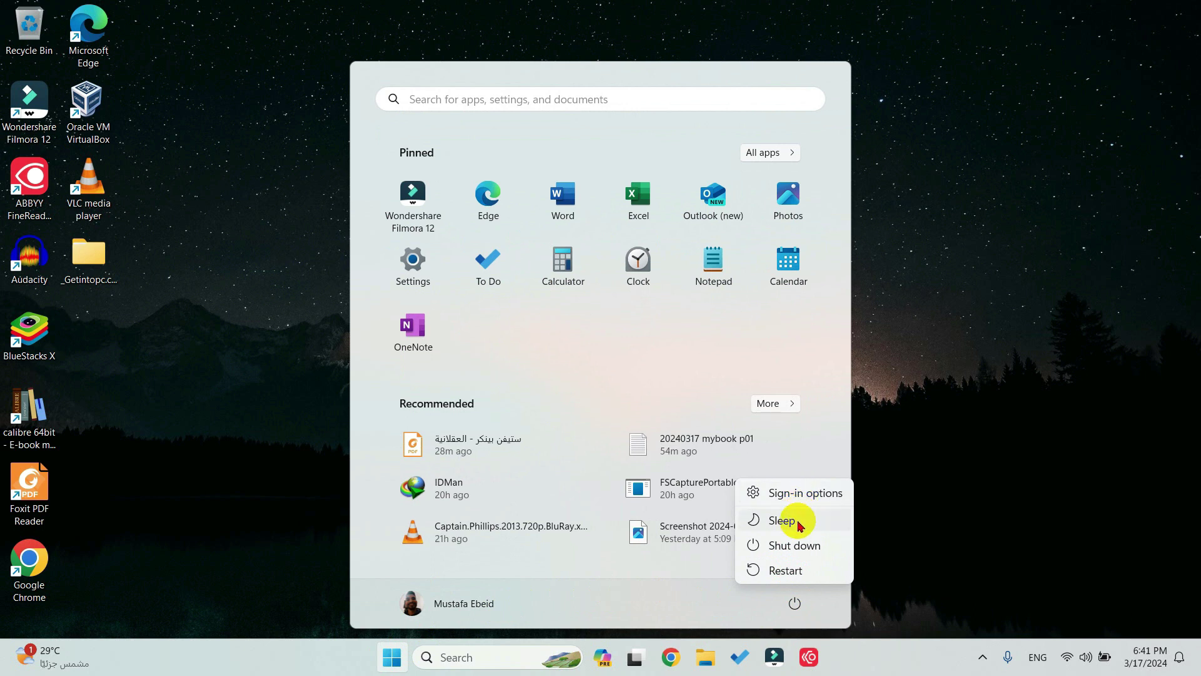
click(390, 657)
Display the Shut down or sign out options in the Start button's context menu, and close it.
right_click(389, 656)
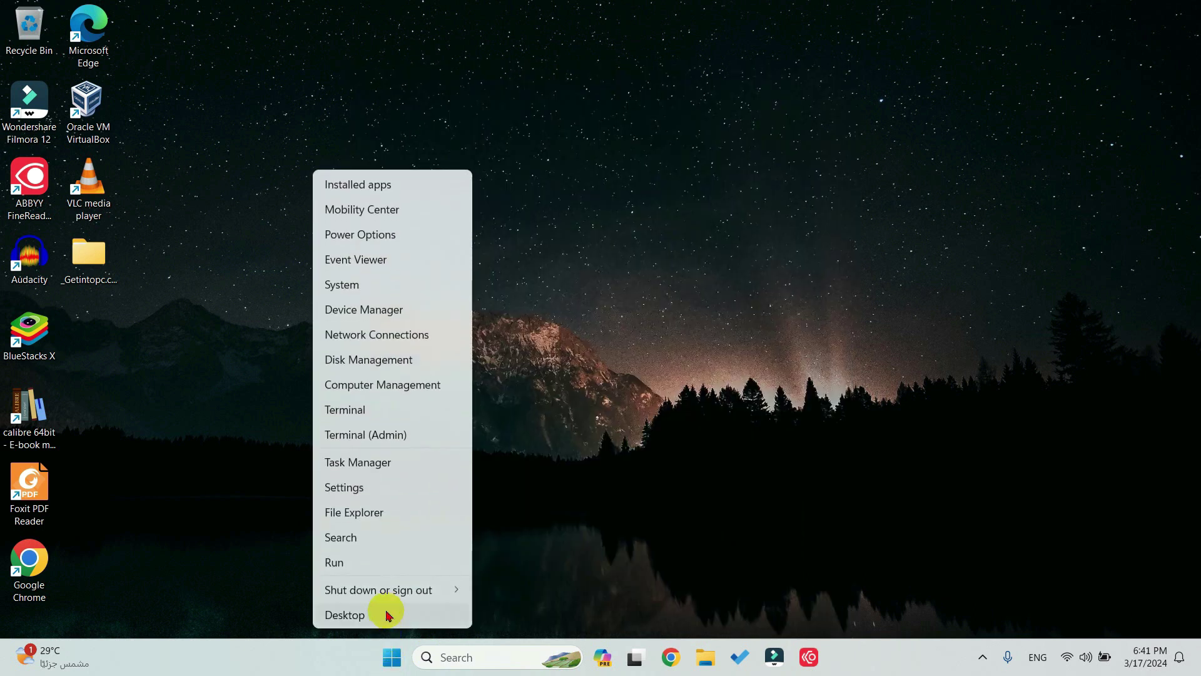
mouse_move(396, 590)
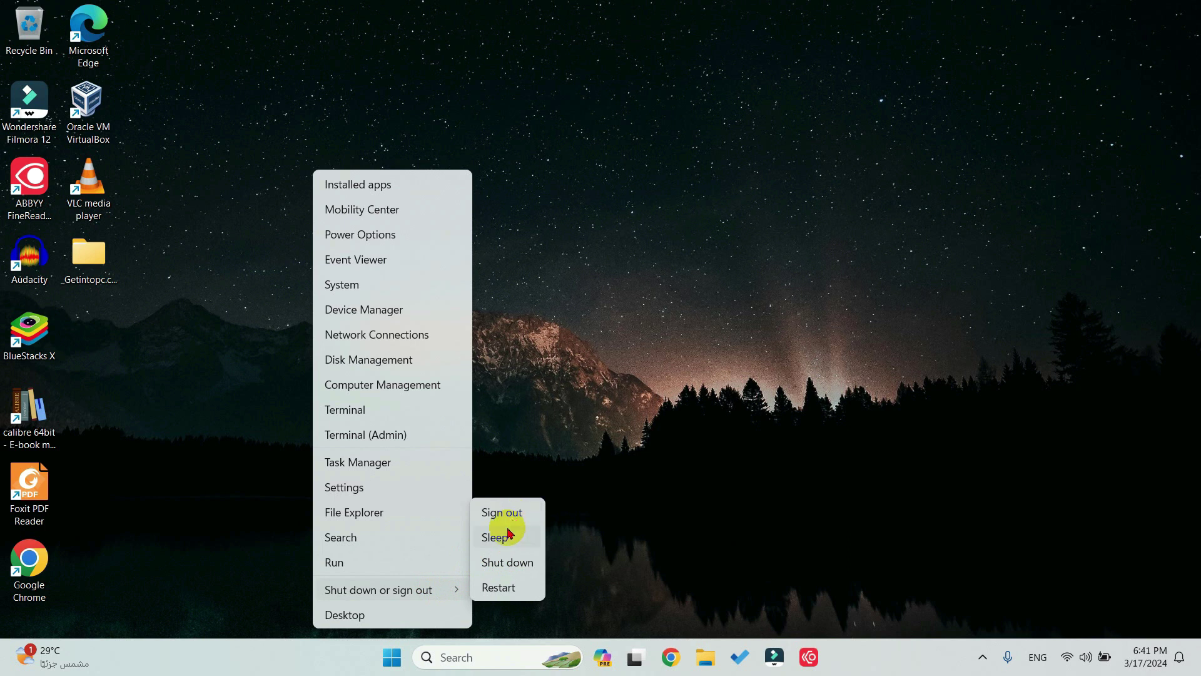
click(391, 658)
Remove the first recommended PDF and New Text Document from the Start menu's Recommended list.
click(390, 660)
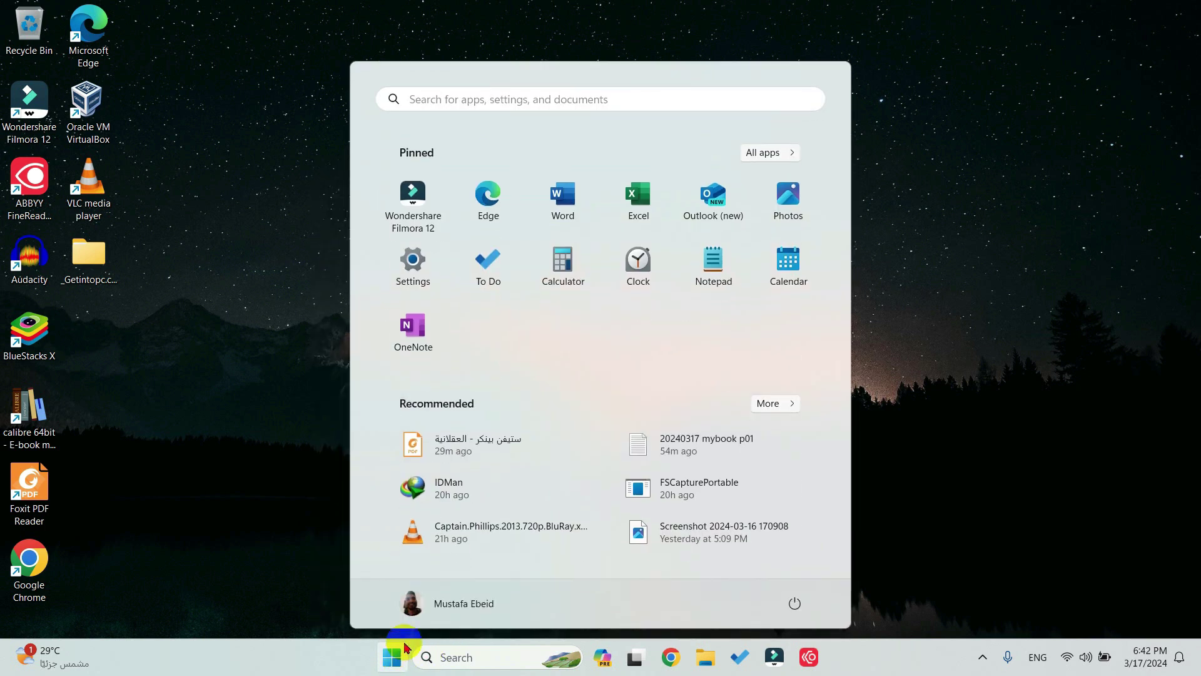
right_click(510, 449)
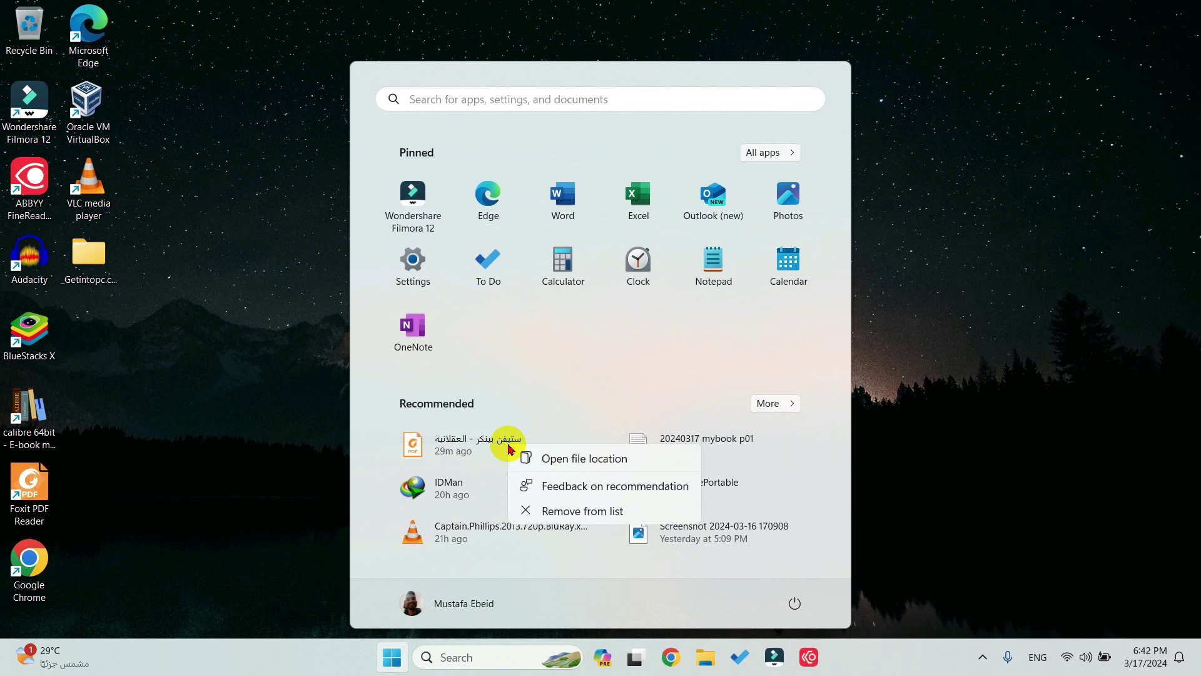
click(552, 510)
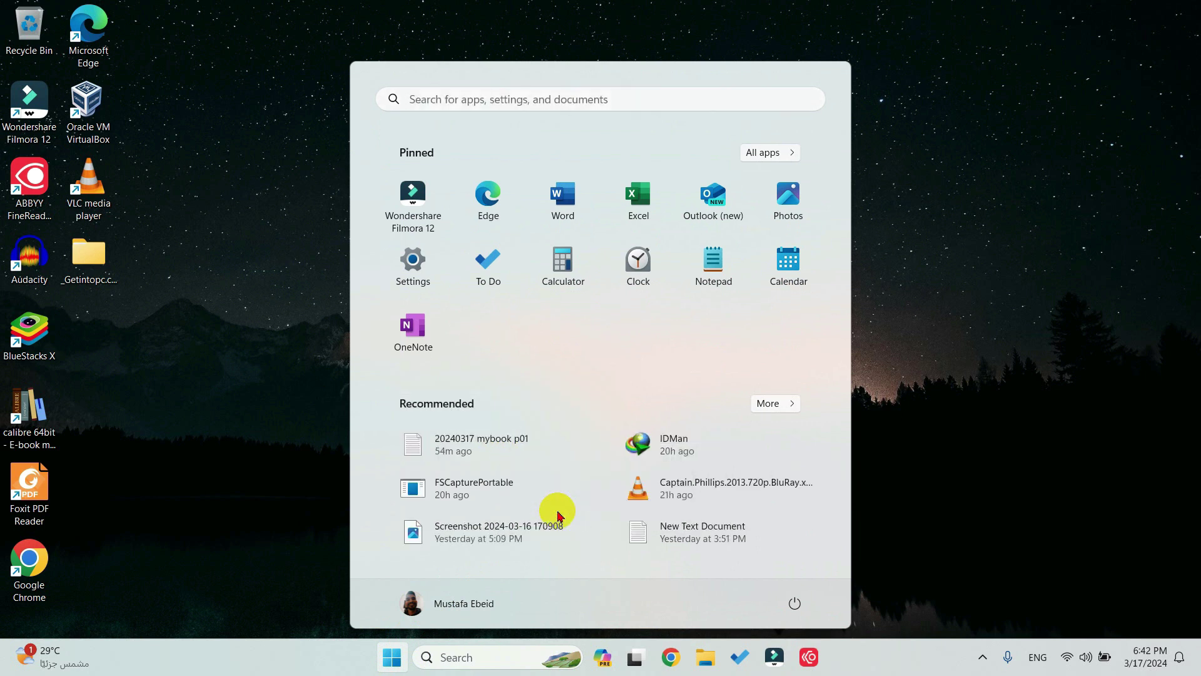
right_click(650, 532)
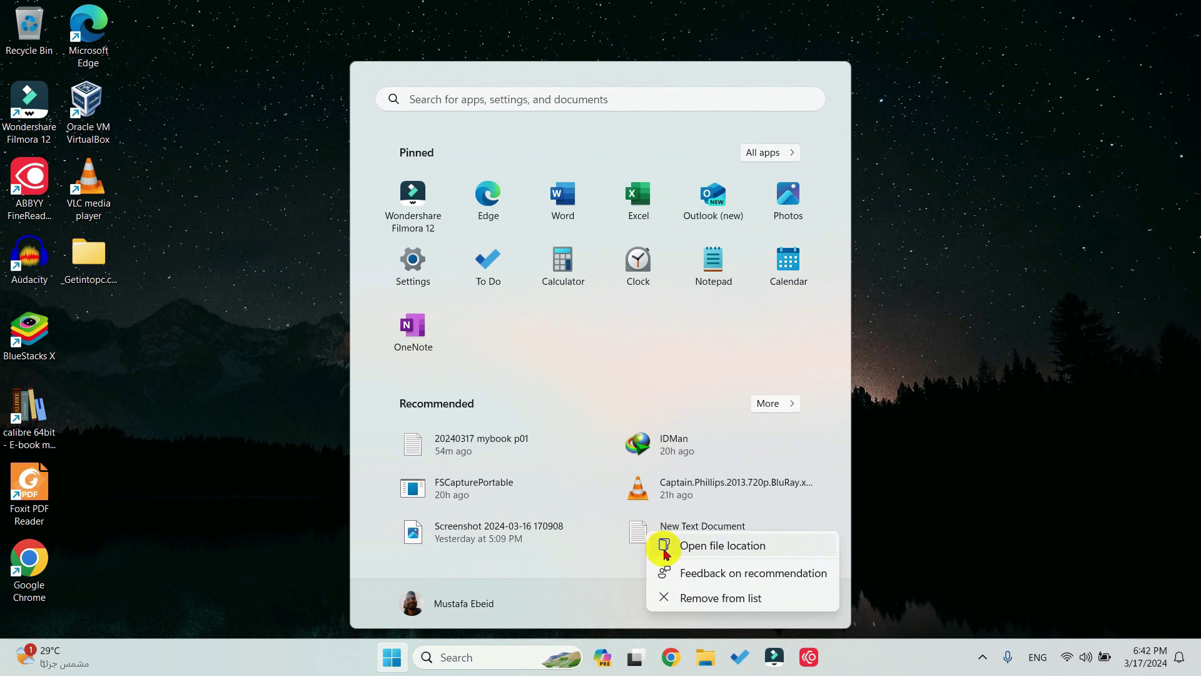
click(690, 597)
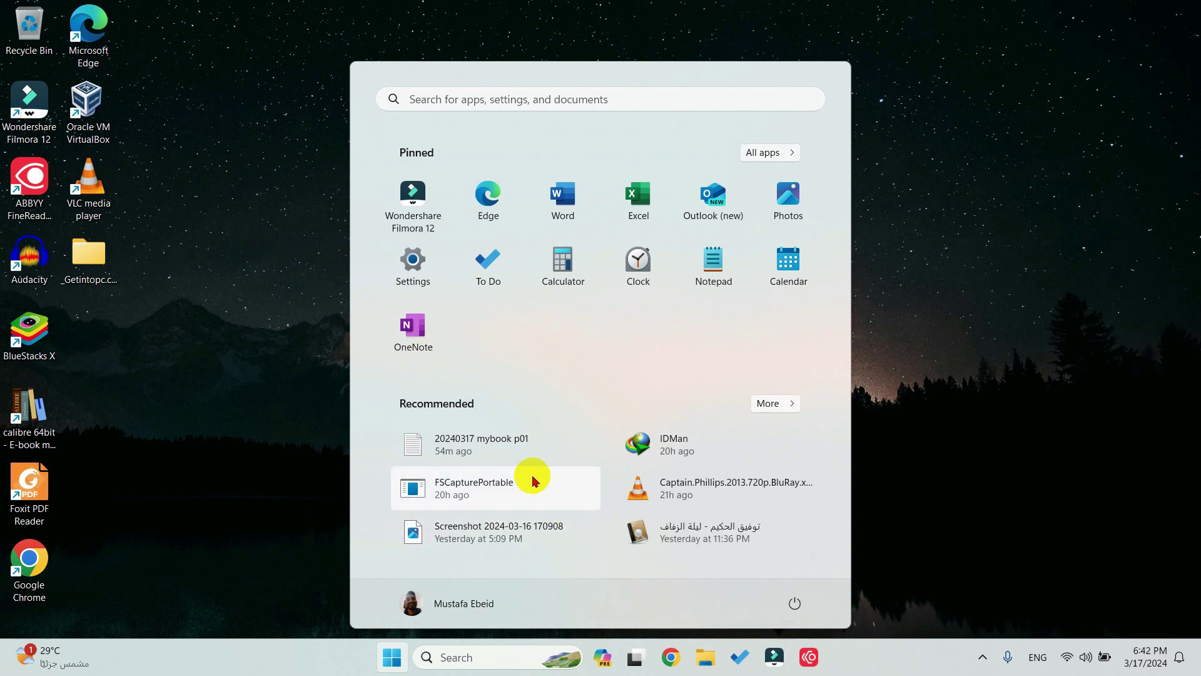
View the options available for the pinned Wondershare Filmora 12 app, and close the Start menu.
right_click(406, 219)
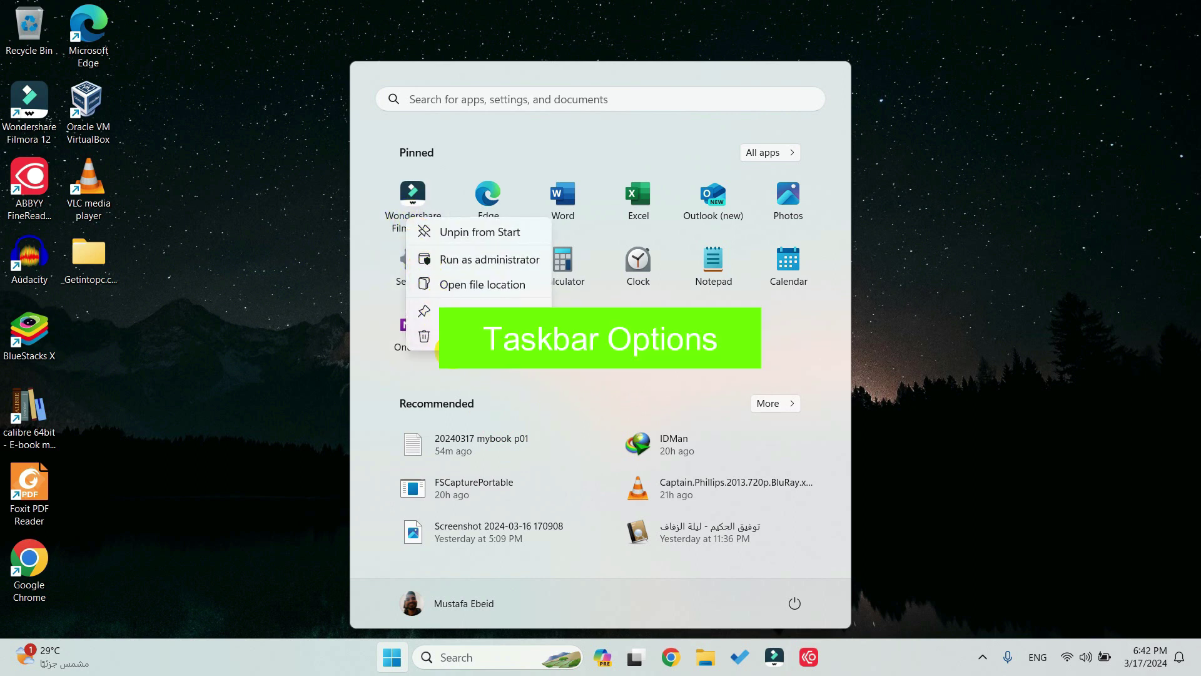
click(393, 656)
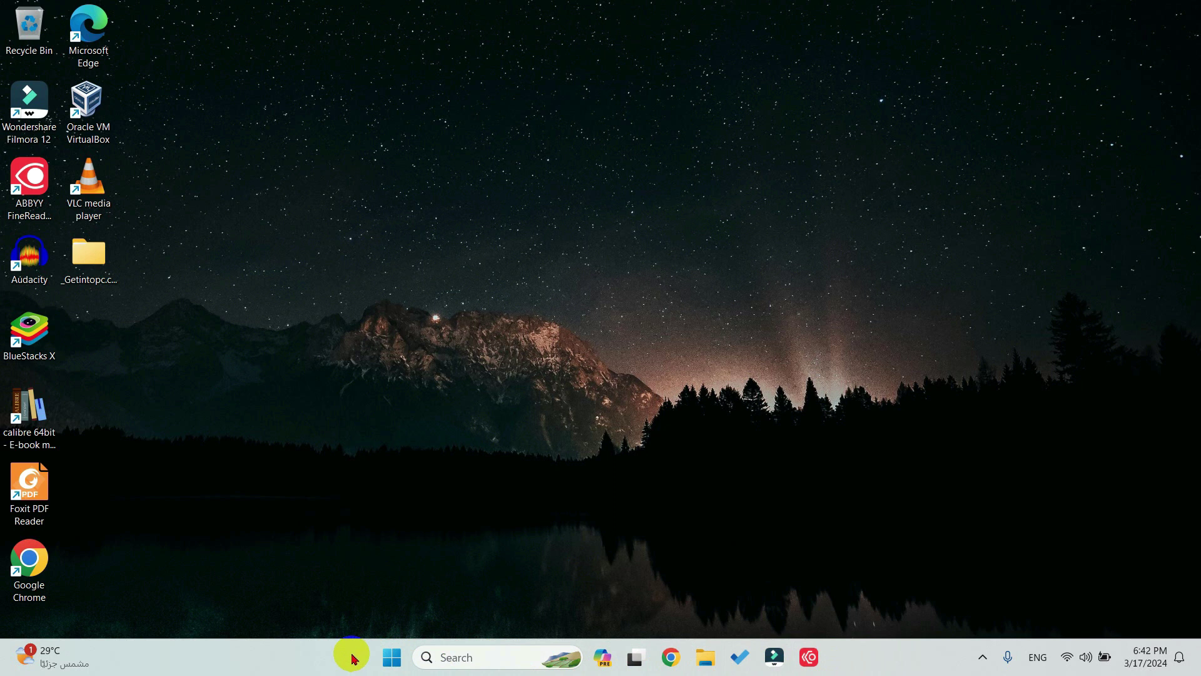
Open the taskbar settings and expand the Taskbar behaviors section.
right_click(846, 661)
click(878, 624)
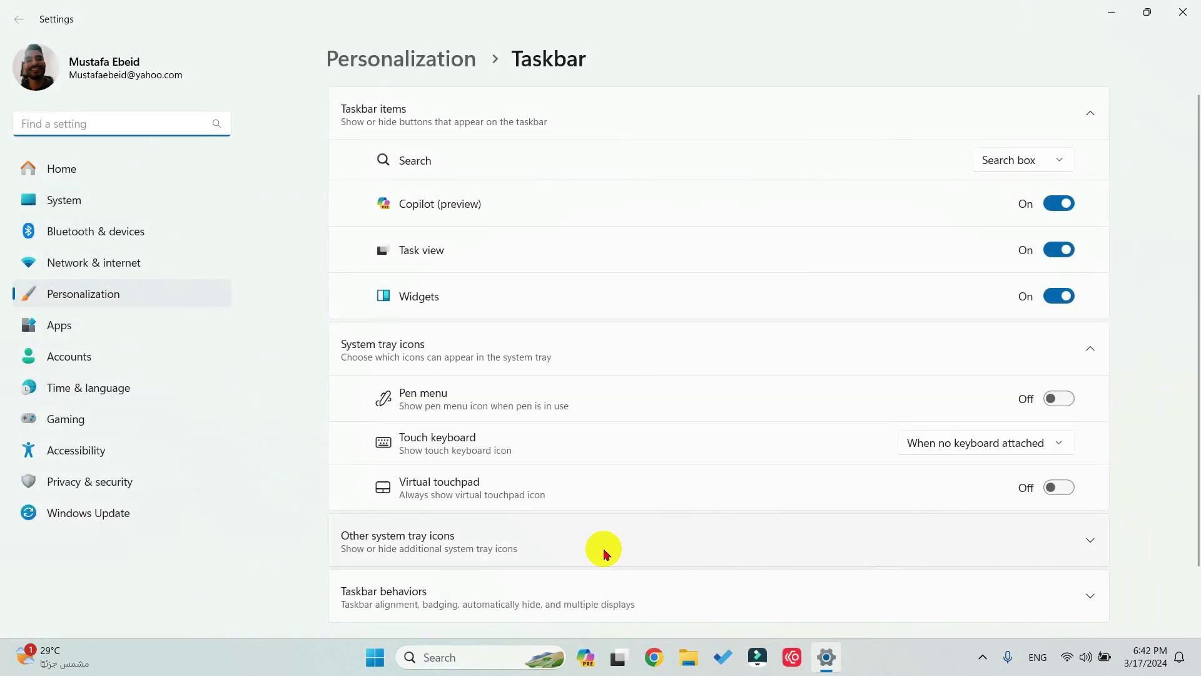
click(508, 594)
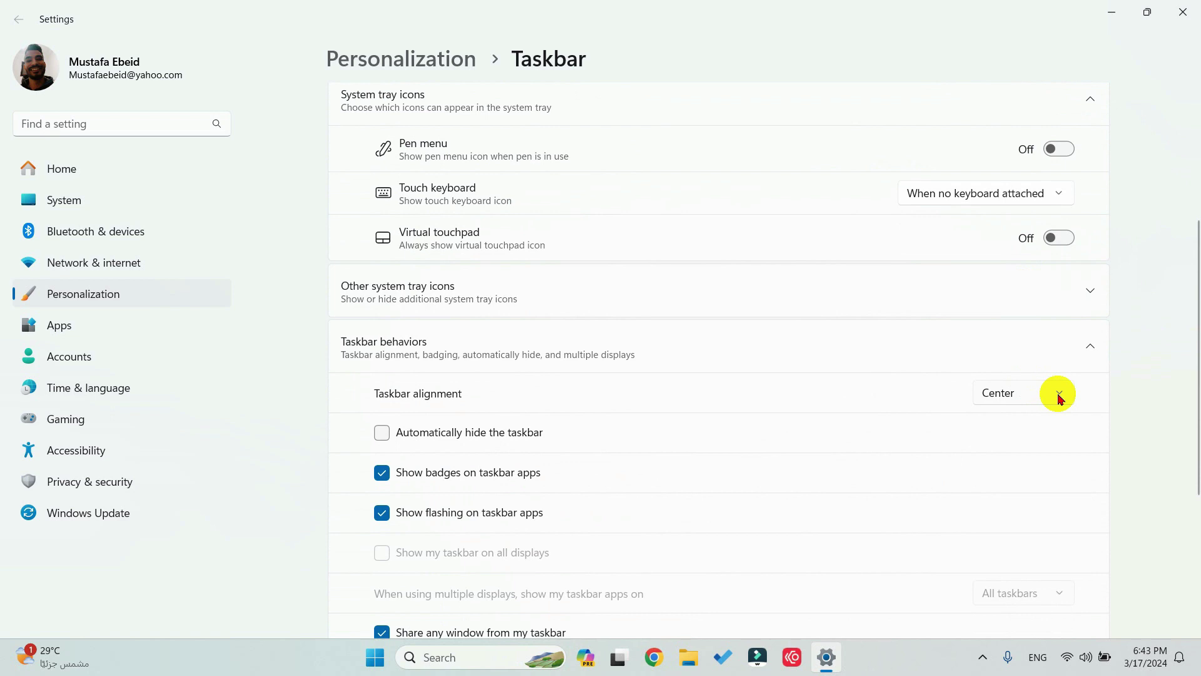
Switch the taskbar alignment to Left and return it to Center.
click(1060, 396)
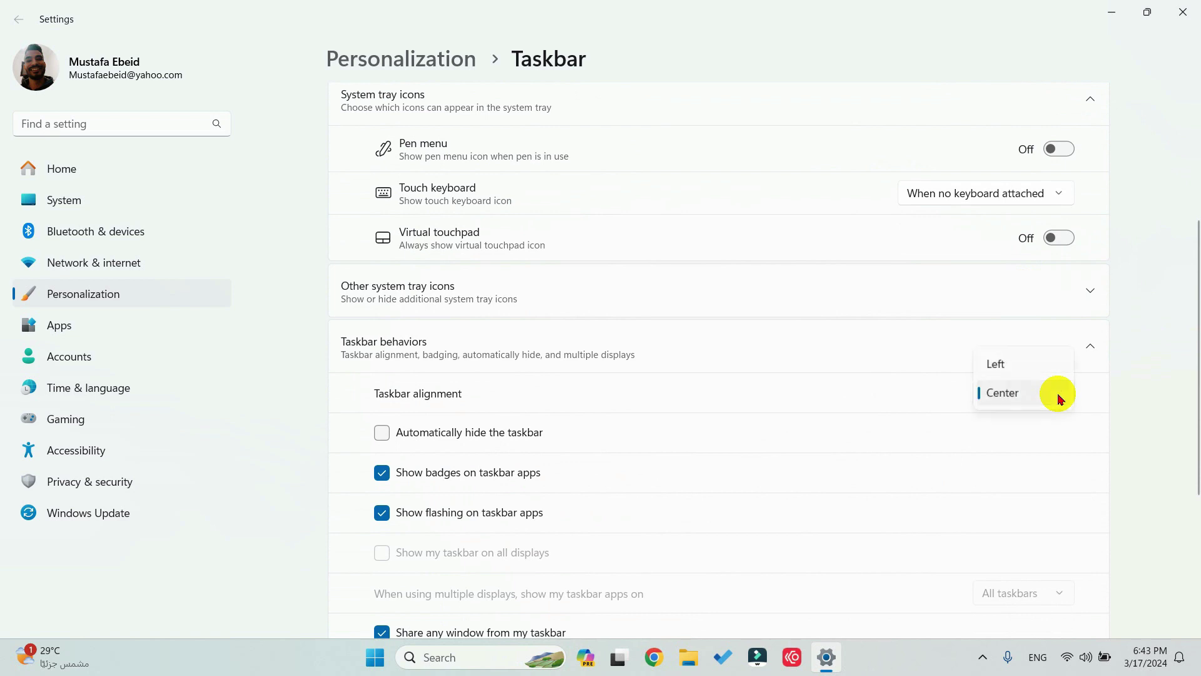
click(1012, 362)
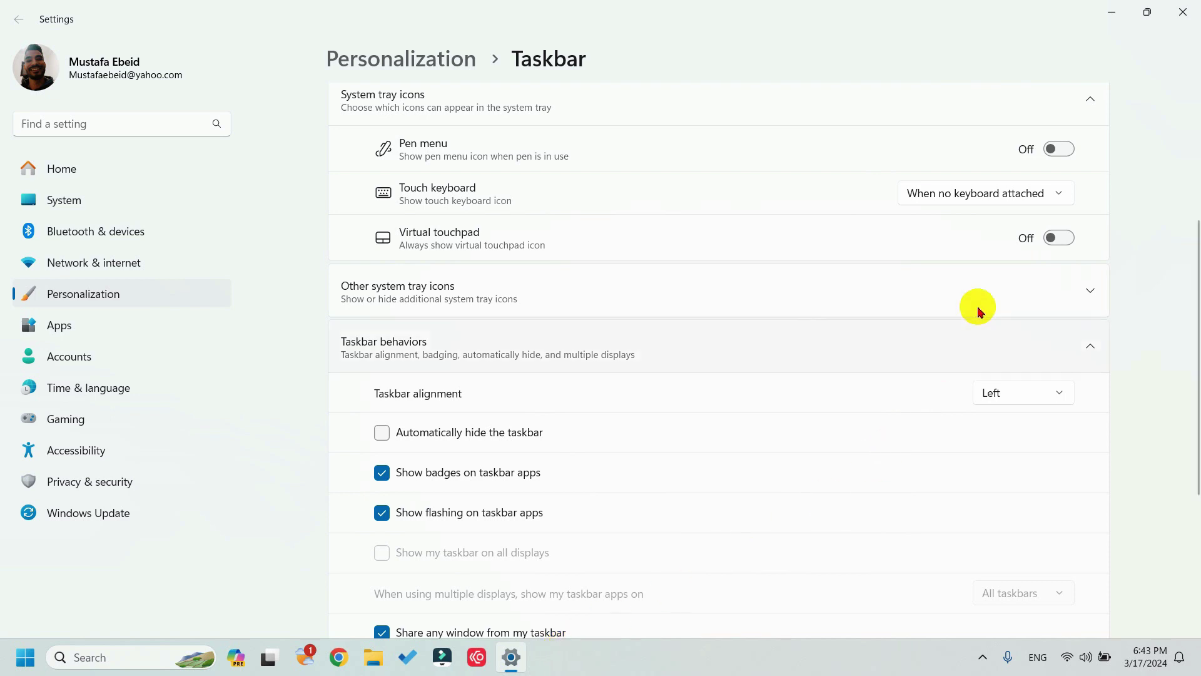
click(1053, 393)
click(1019, 417)
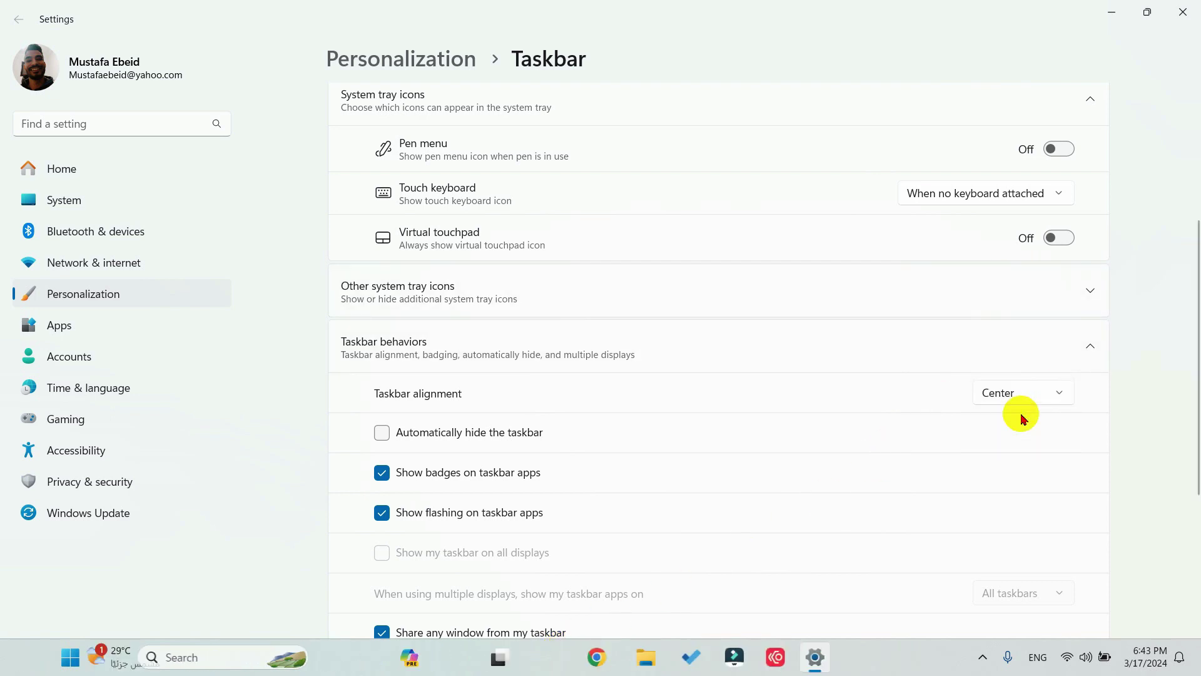
Close the taskbar settings, search Windows for "control" and open Control Panel.
click(1182, 12)
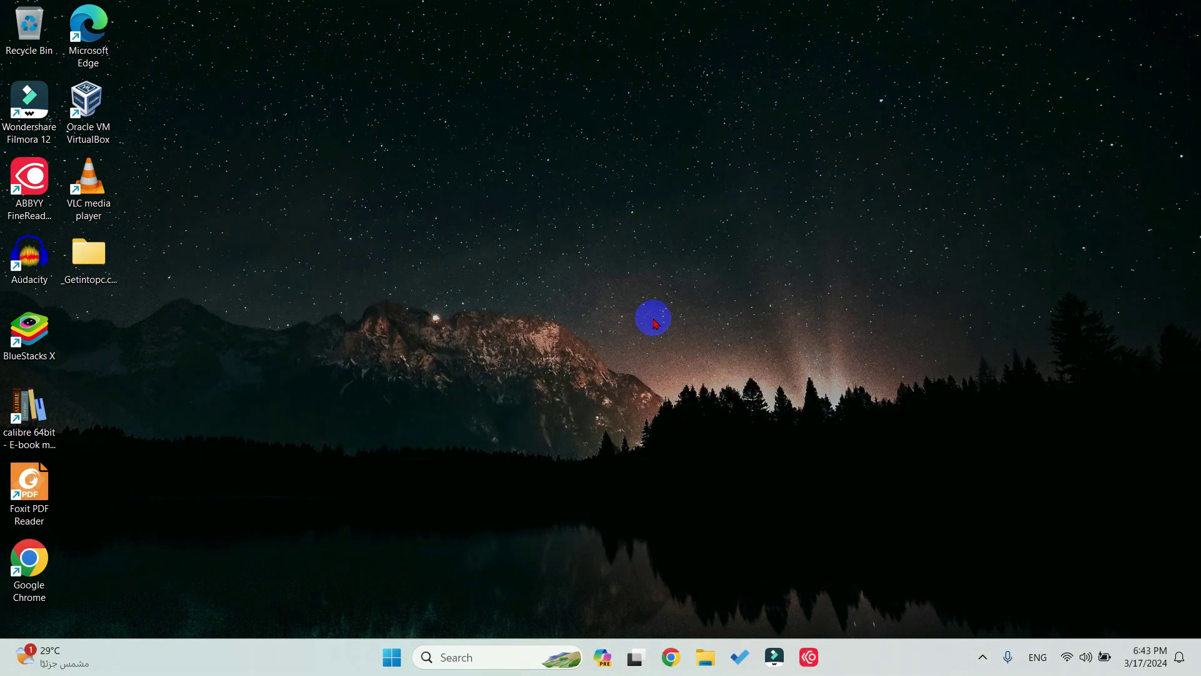
click(471, 656)
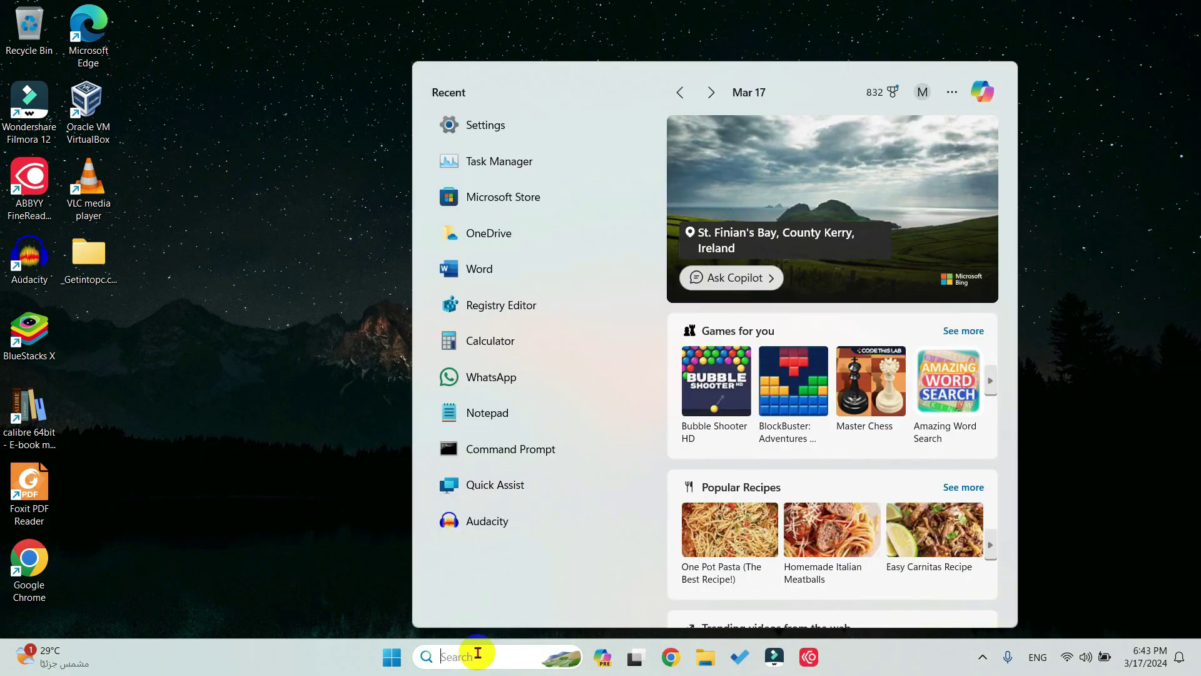
text(control)
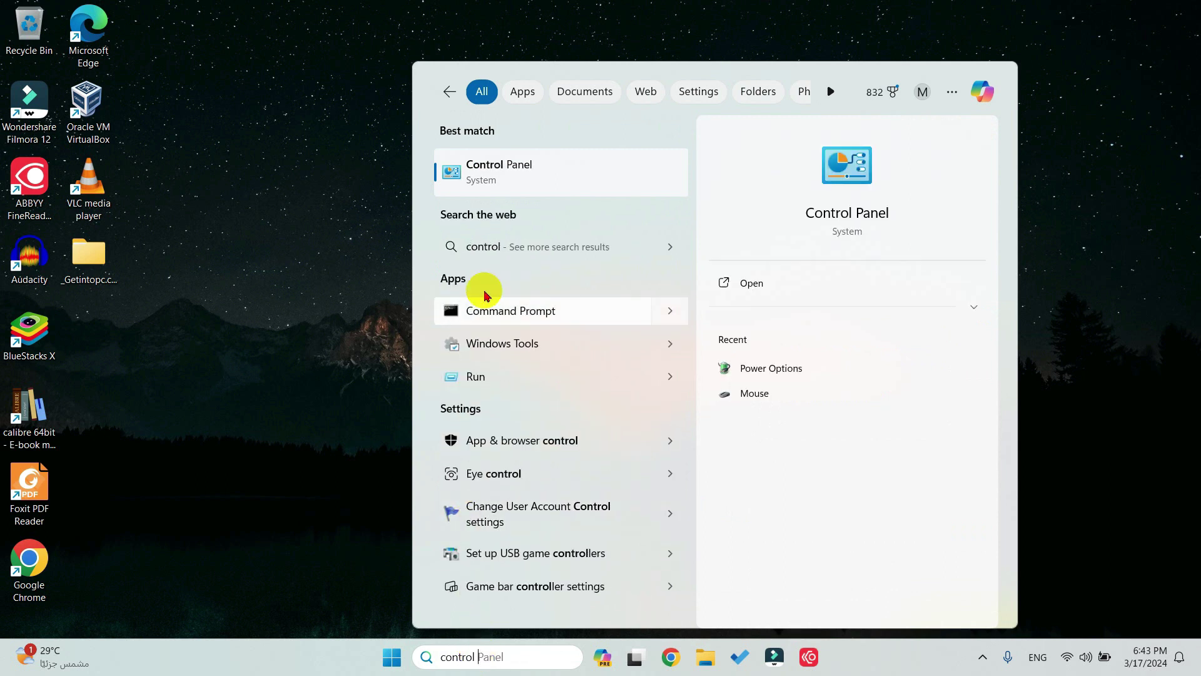
click(610, 179)
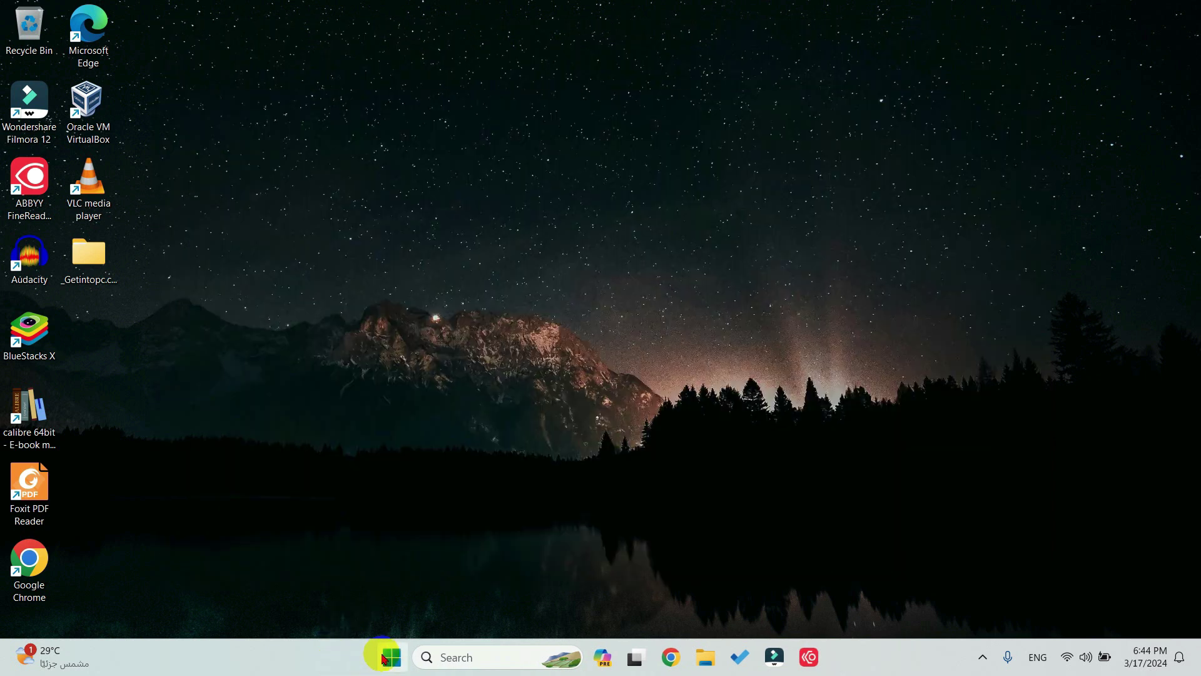
Open Settings from the Start button's shortcut menu and from the Start menu's pinned apps, closing the window each time.
right_click(383, 658)
click(372, 496)
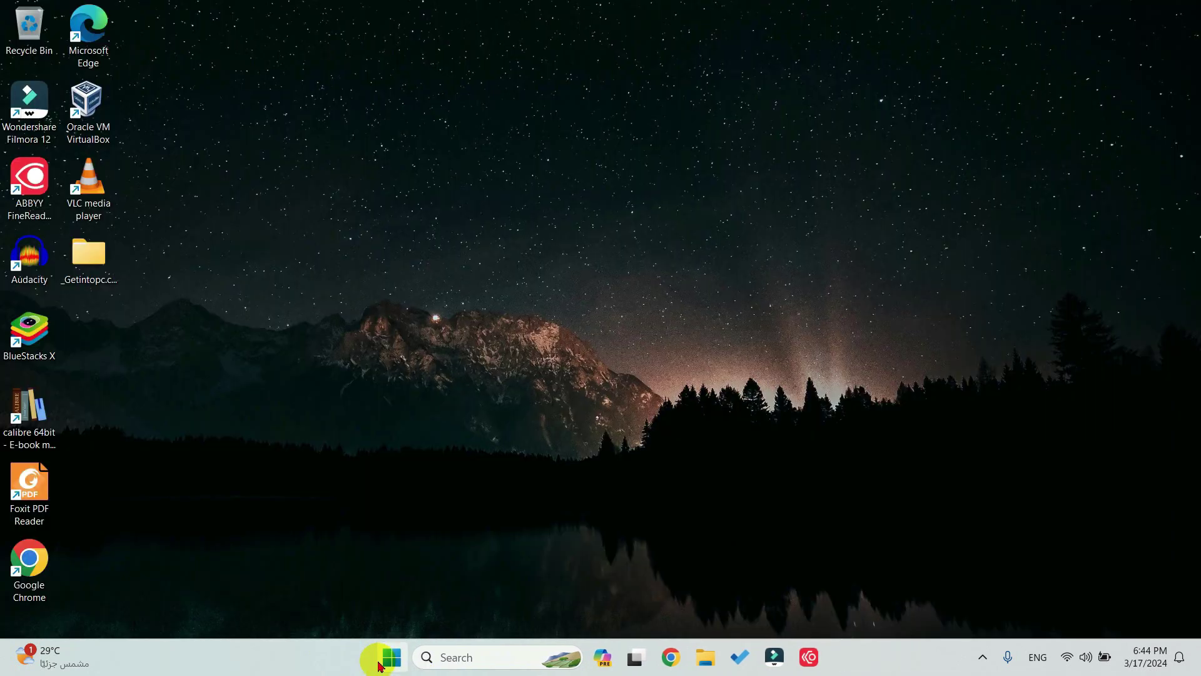
click(390, 657)
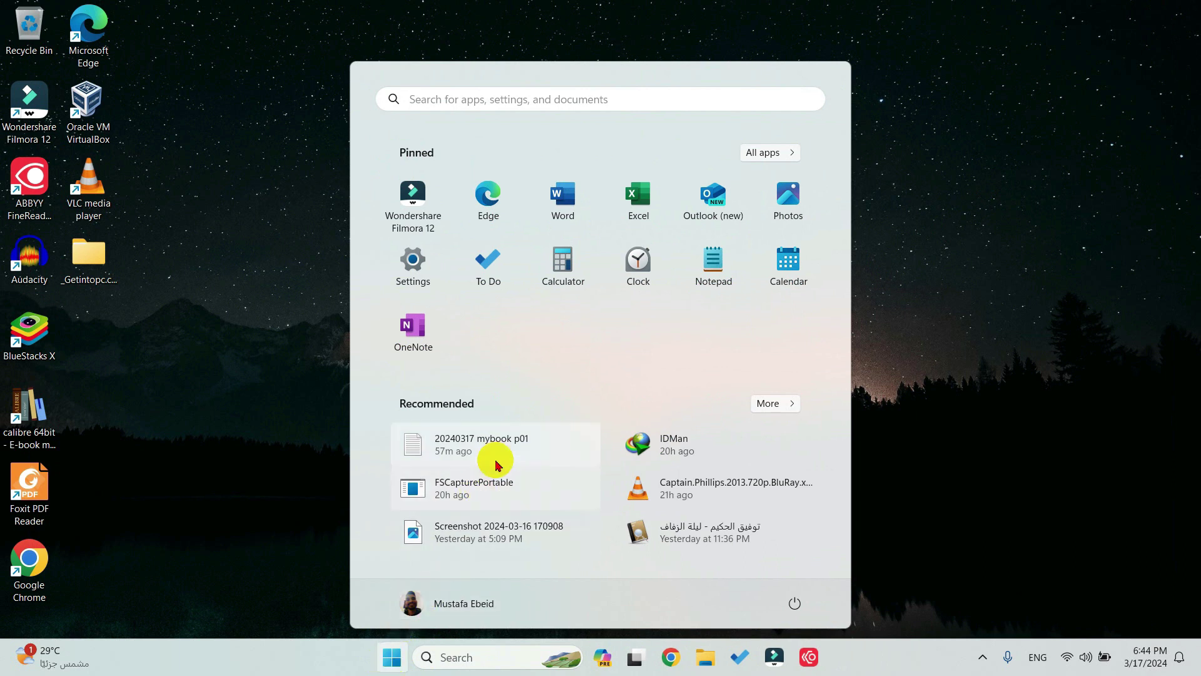
click(412, 260)
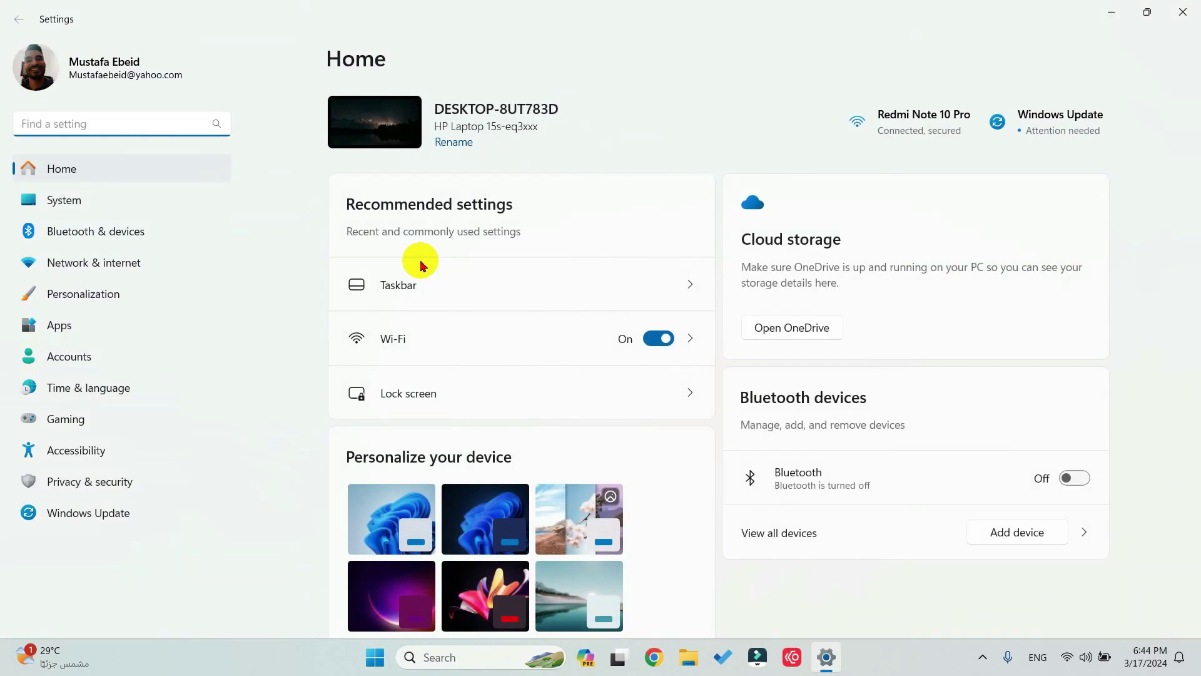
click(1183, 12)
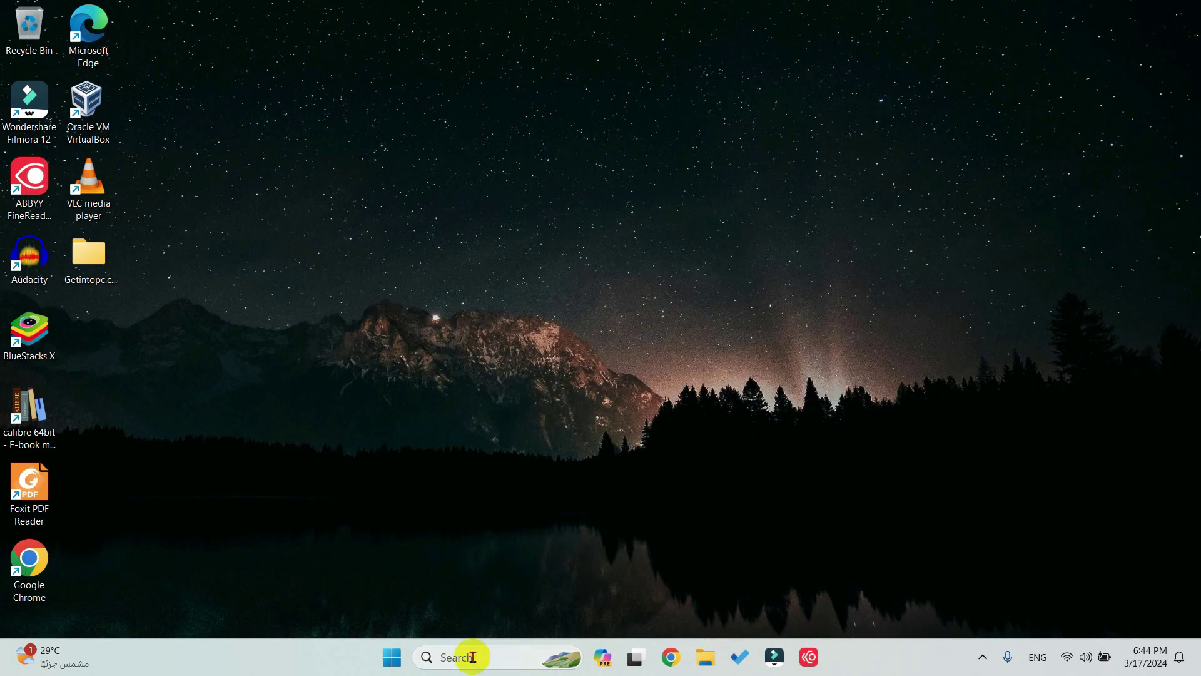
Search Windows for "settings" and close the search without opening anything.
click(473, 657)
text(se)
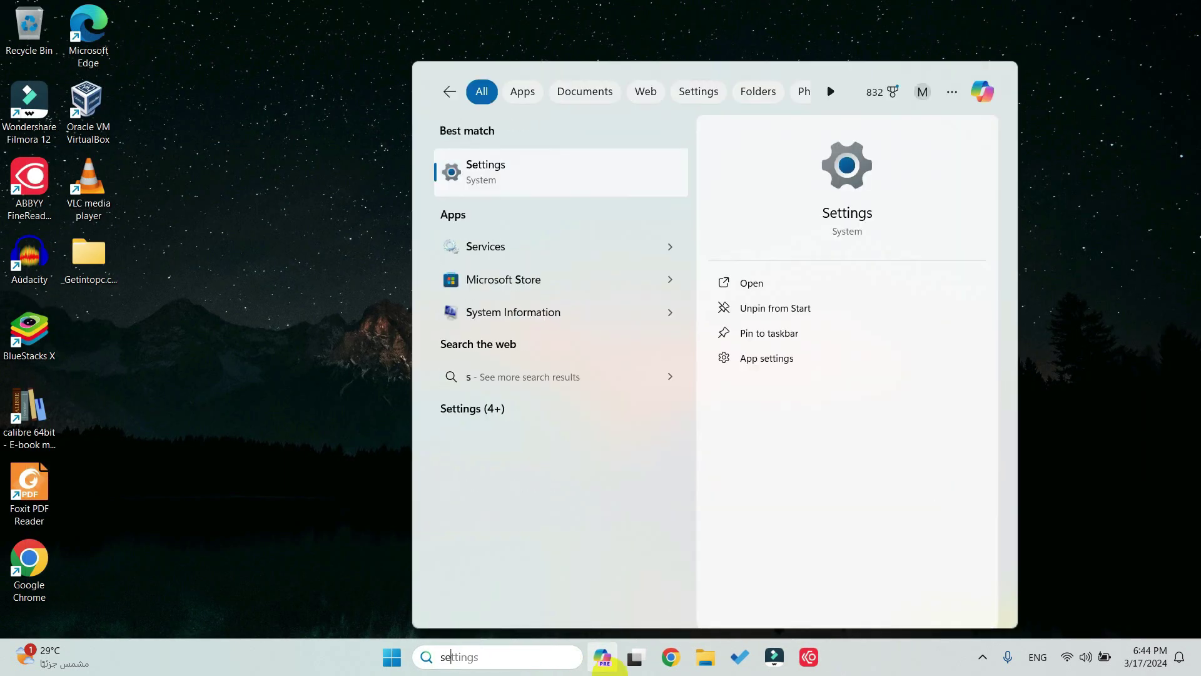
text(ttings)
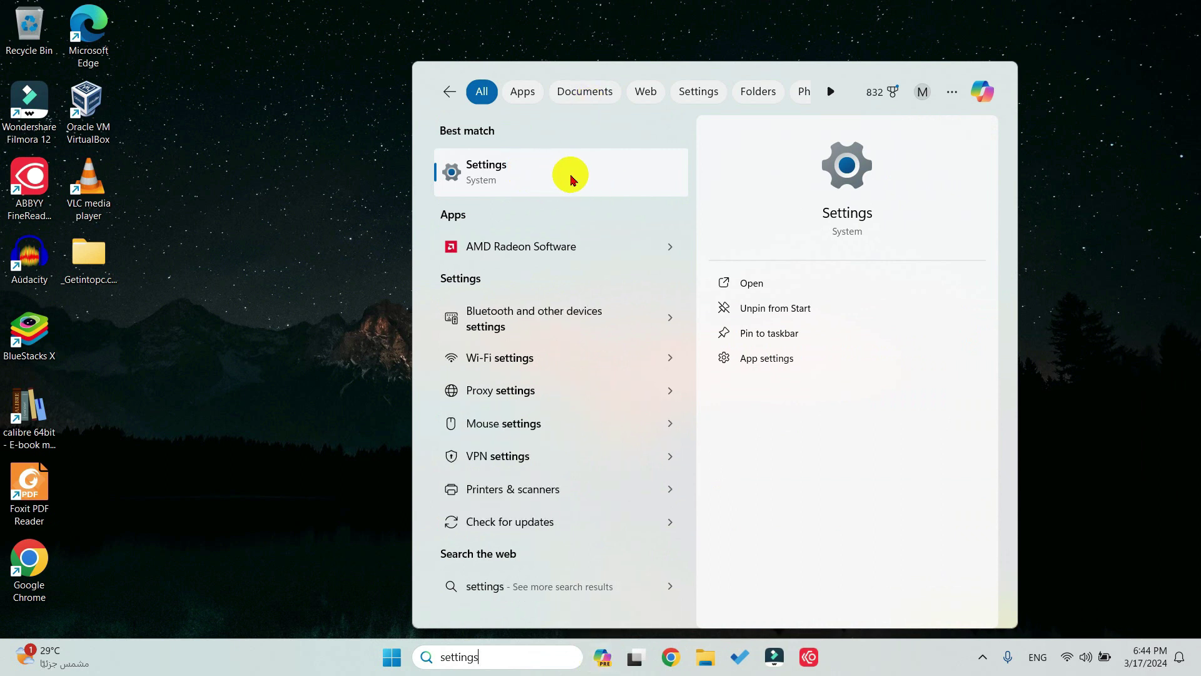
key(Escape)
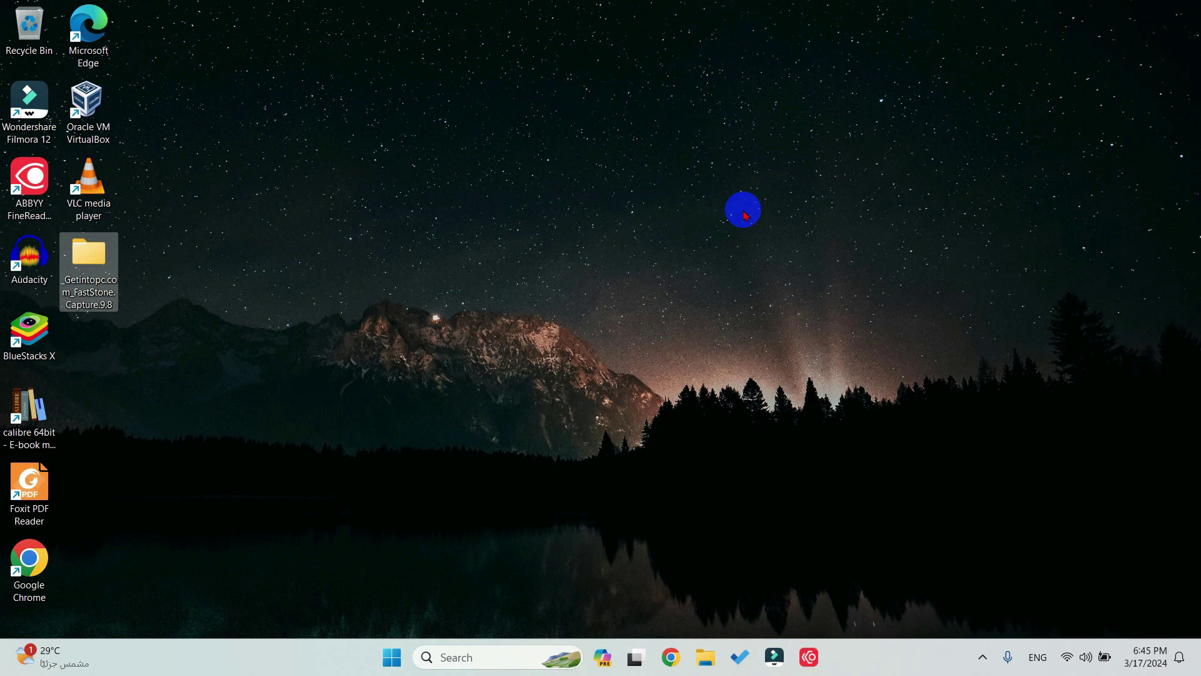
Open the desktop's personalization settings and view the Colors and Themes pages, returning to the Personalization overview.
right_click(629, 207)
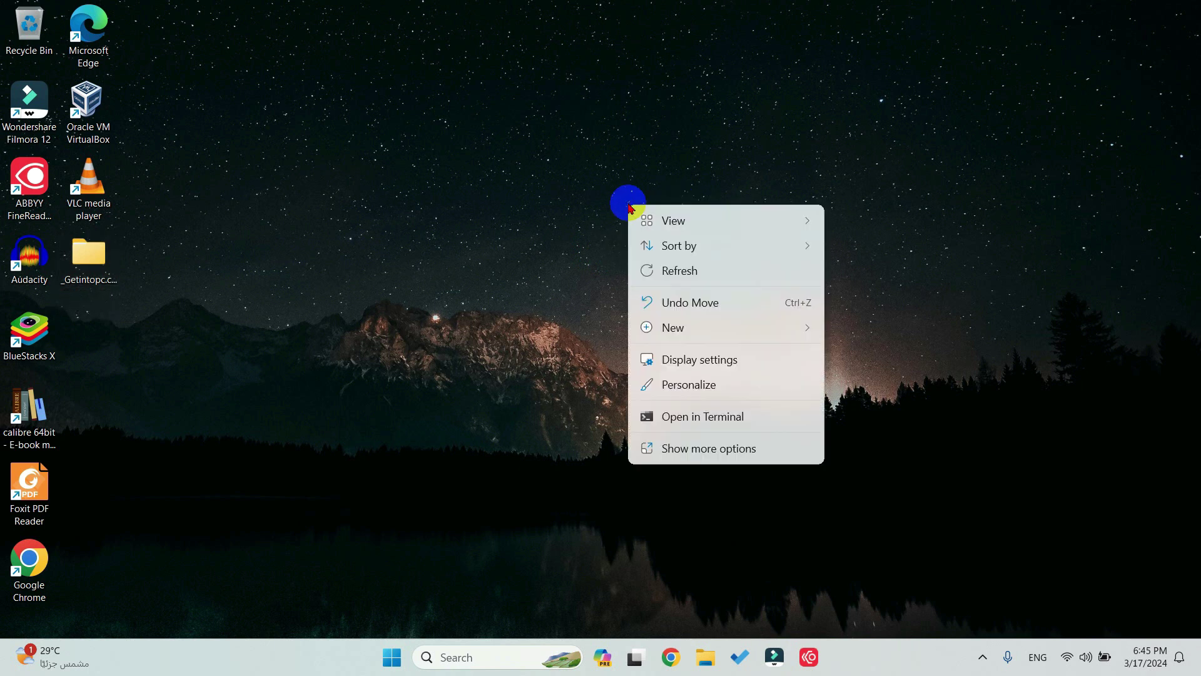
click(696, 384)
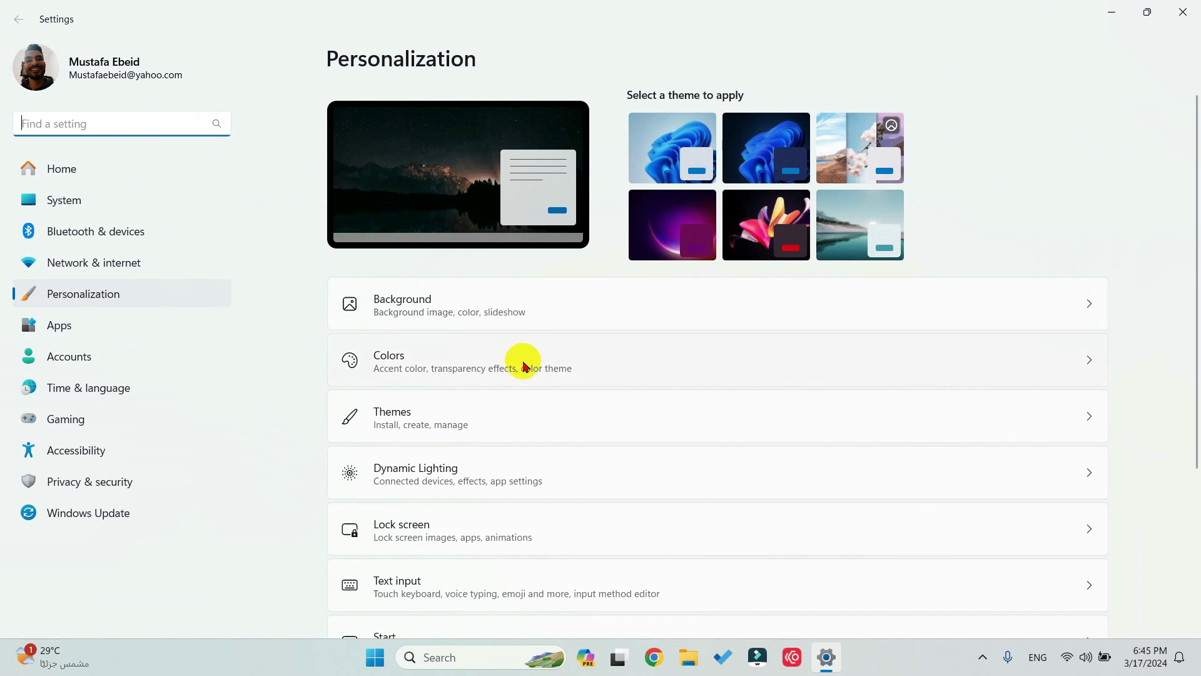
click(636, 369)
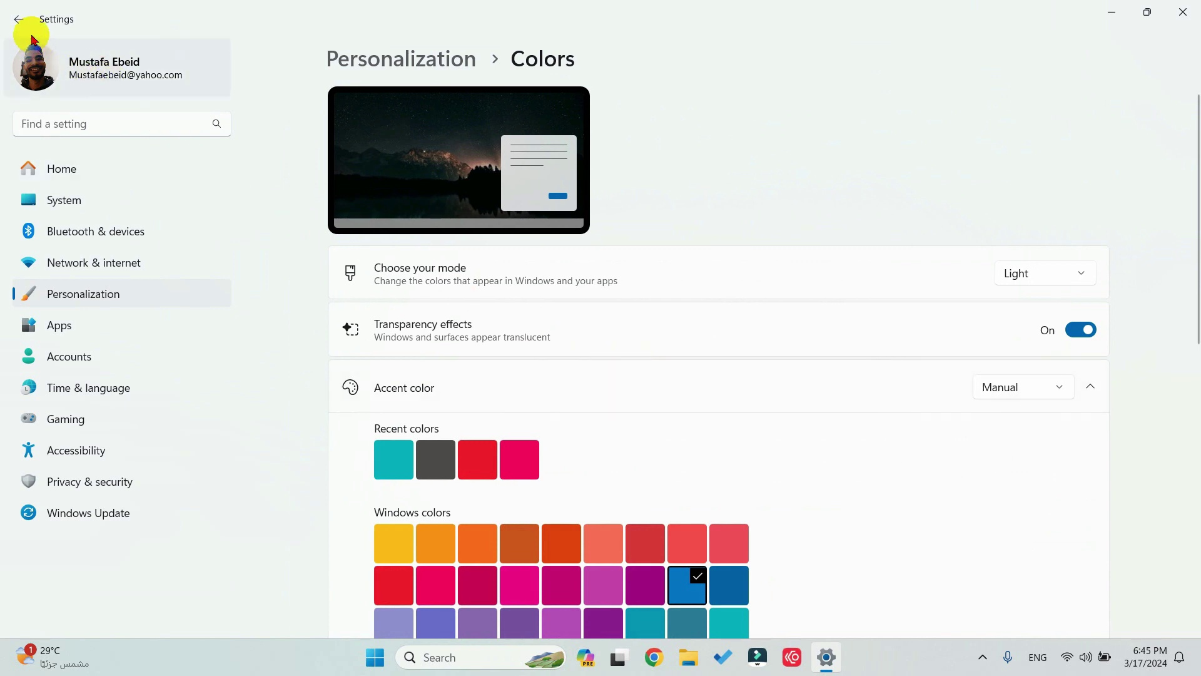
click(21, 20)
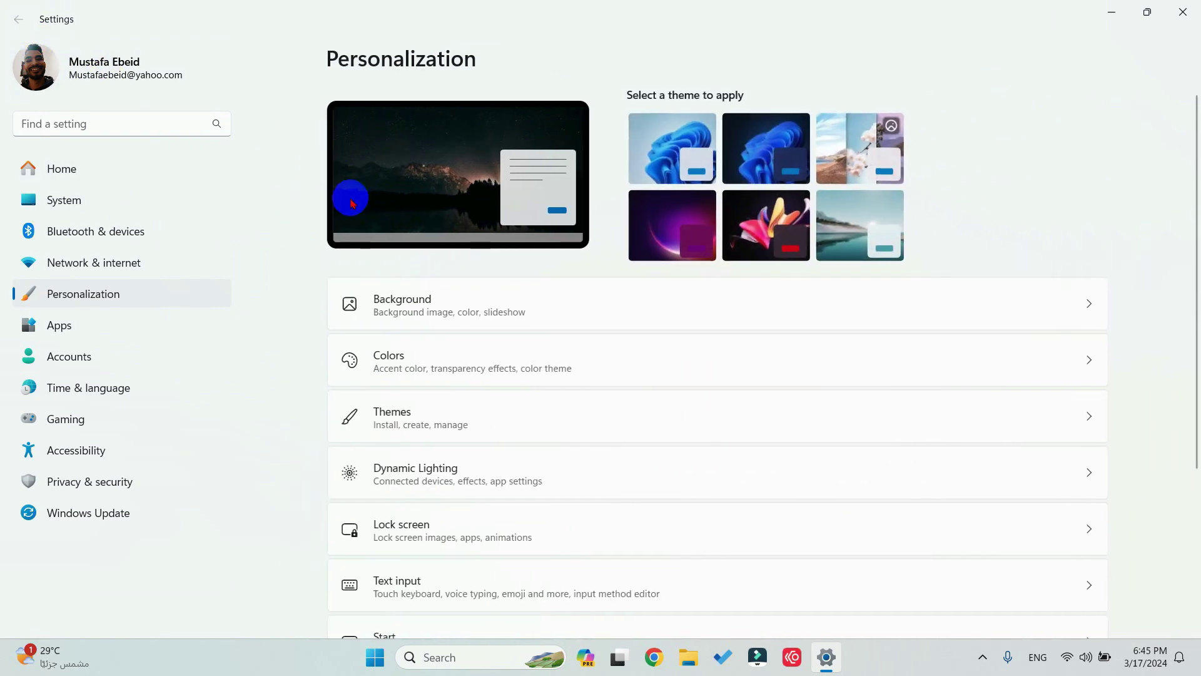
click(482, 430)
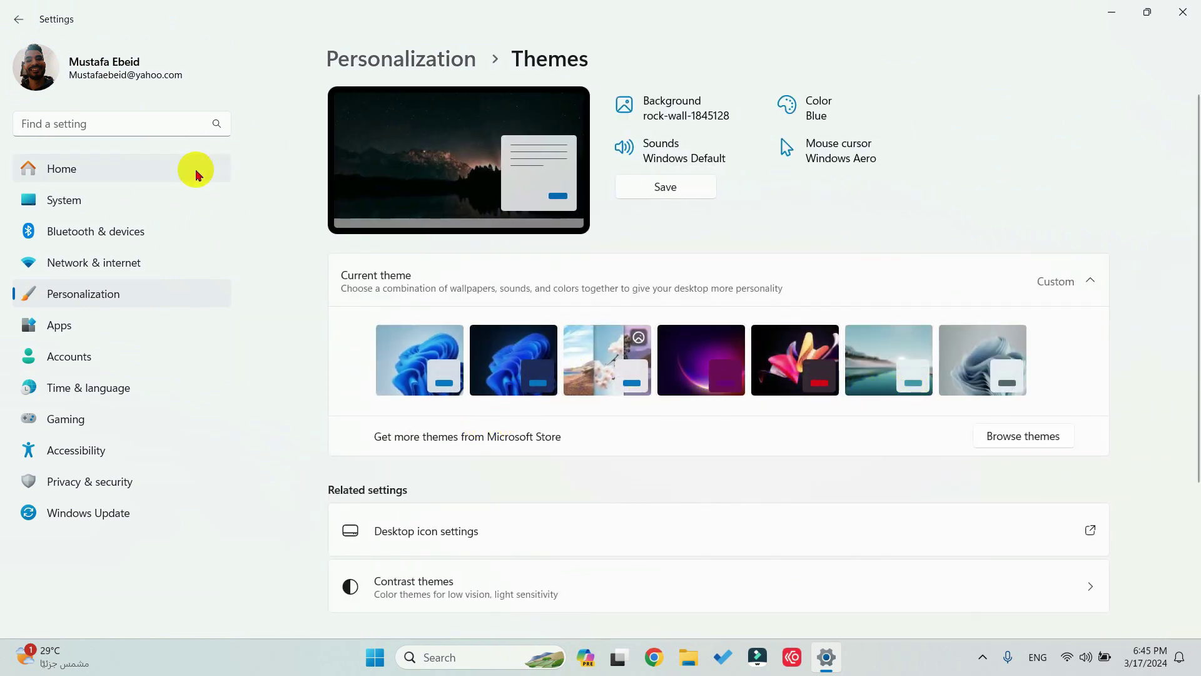
click(17, 21)
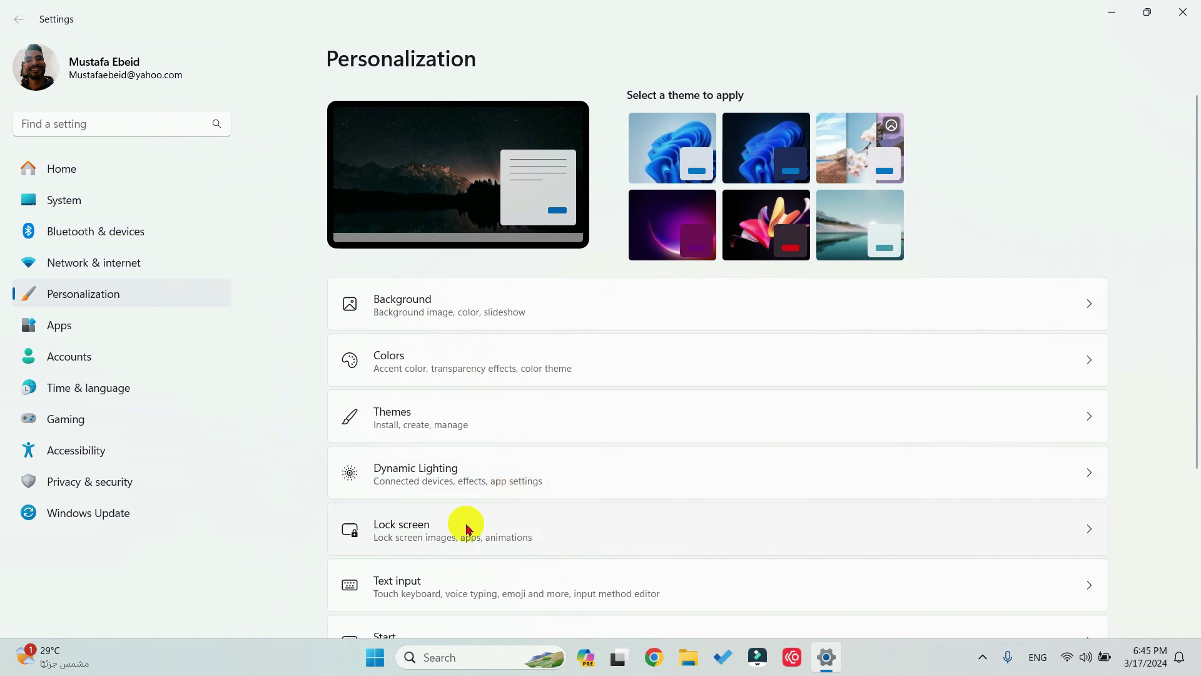
Open the lock screen settings, try Windows spotlight as the background and view the lock screen status app choices.
click(480, 536)
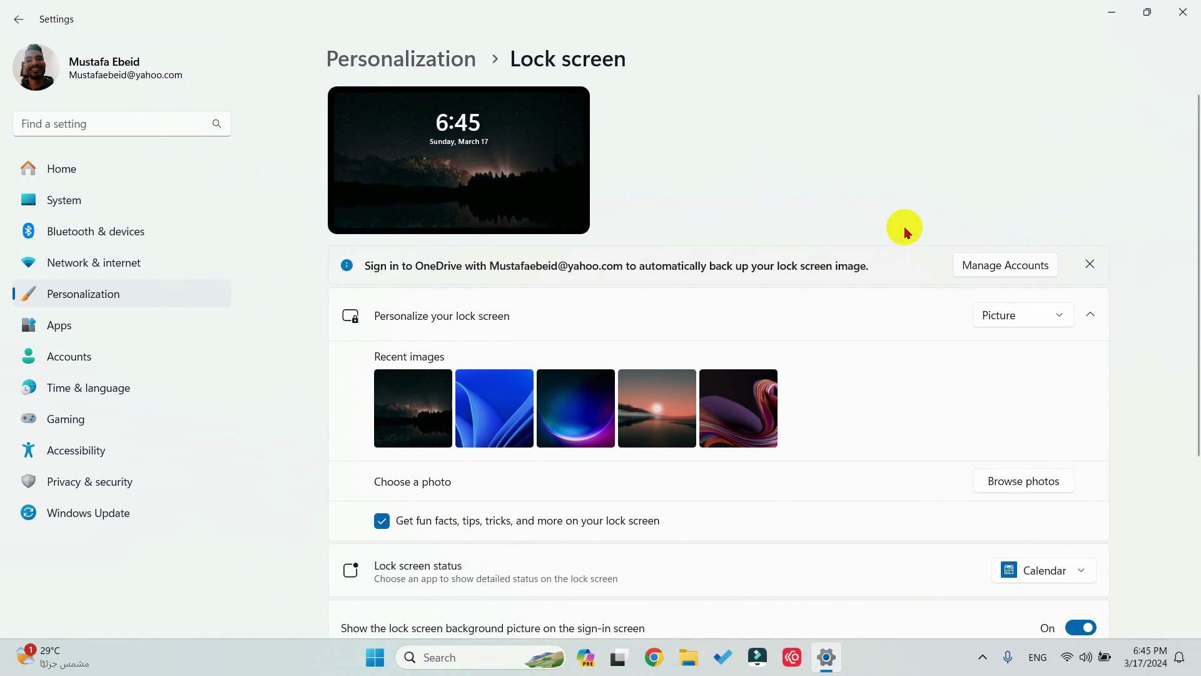
scroll(1025, 350, down, 2)
click(1059, 236)
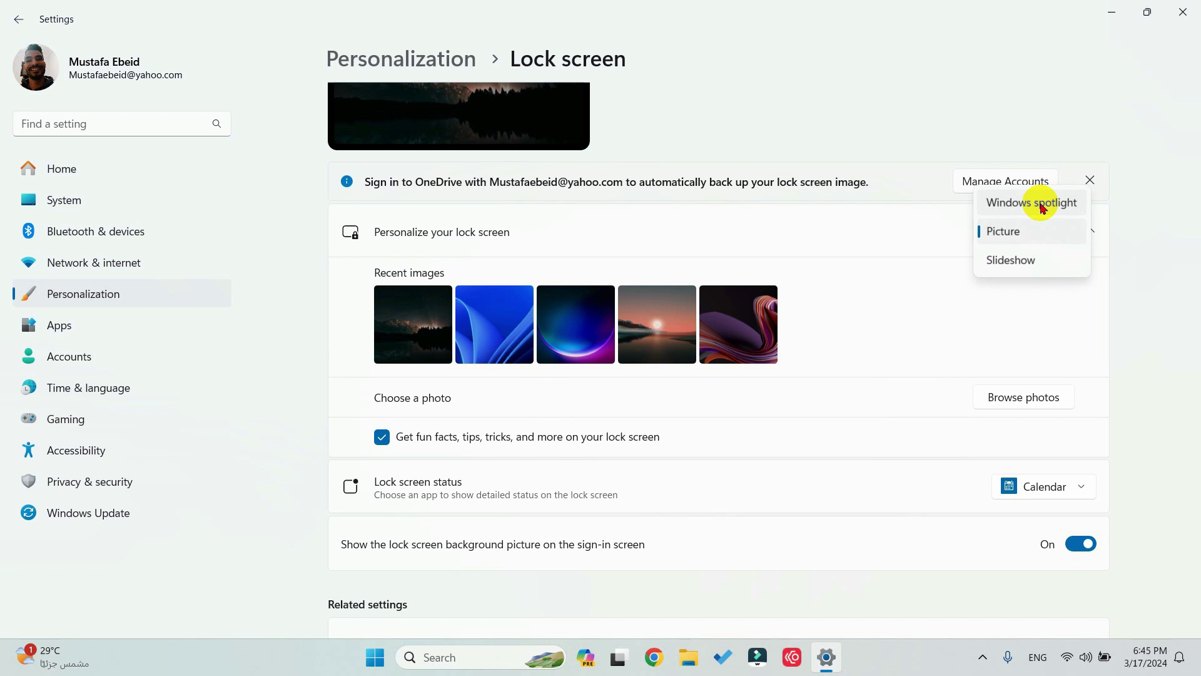
click(1042, 204)
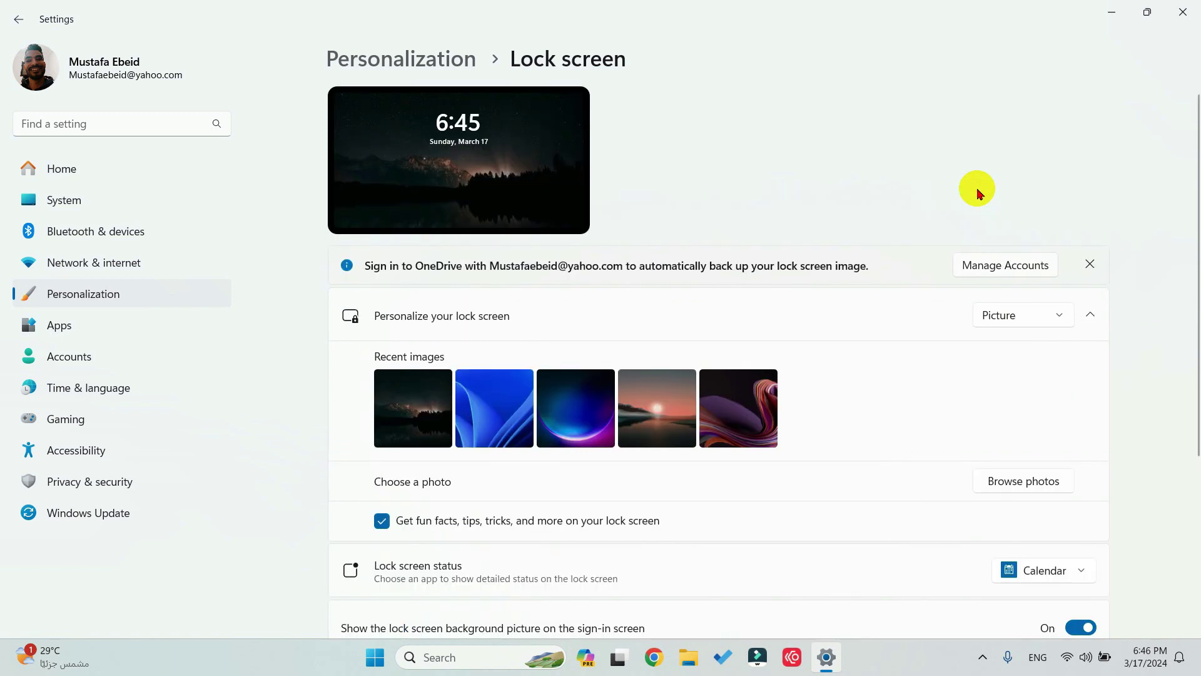
scroll(964, 269, down, 1)
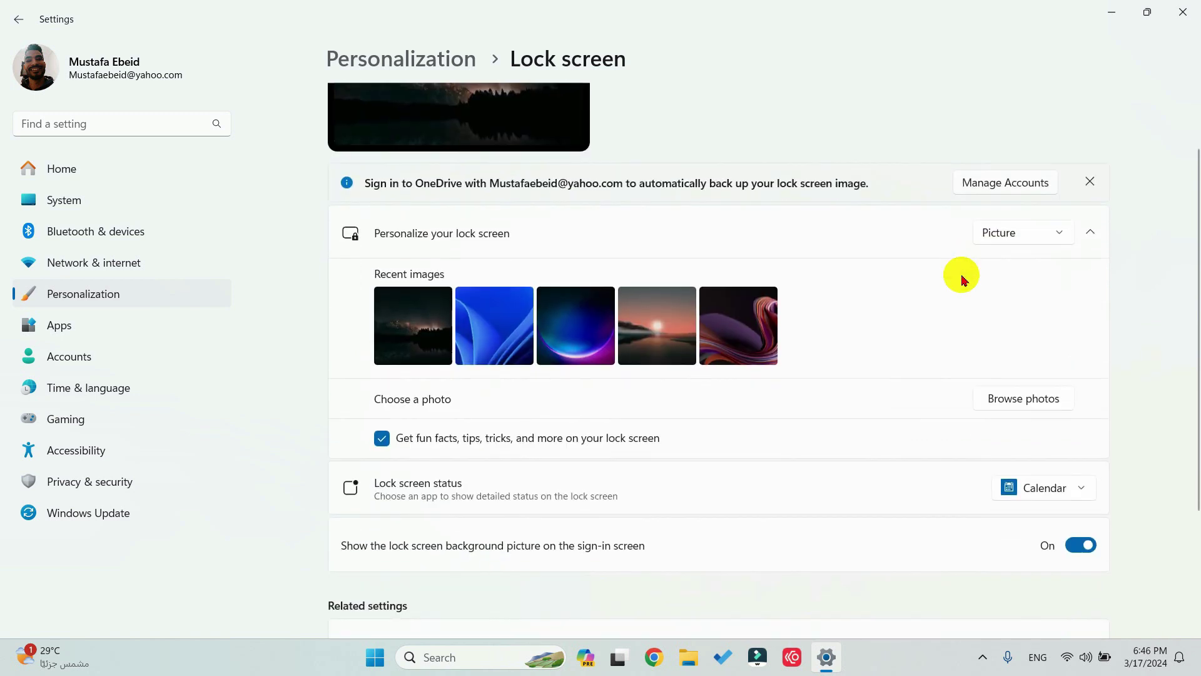
scroll(963, 280, down, 1)
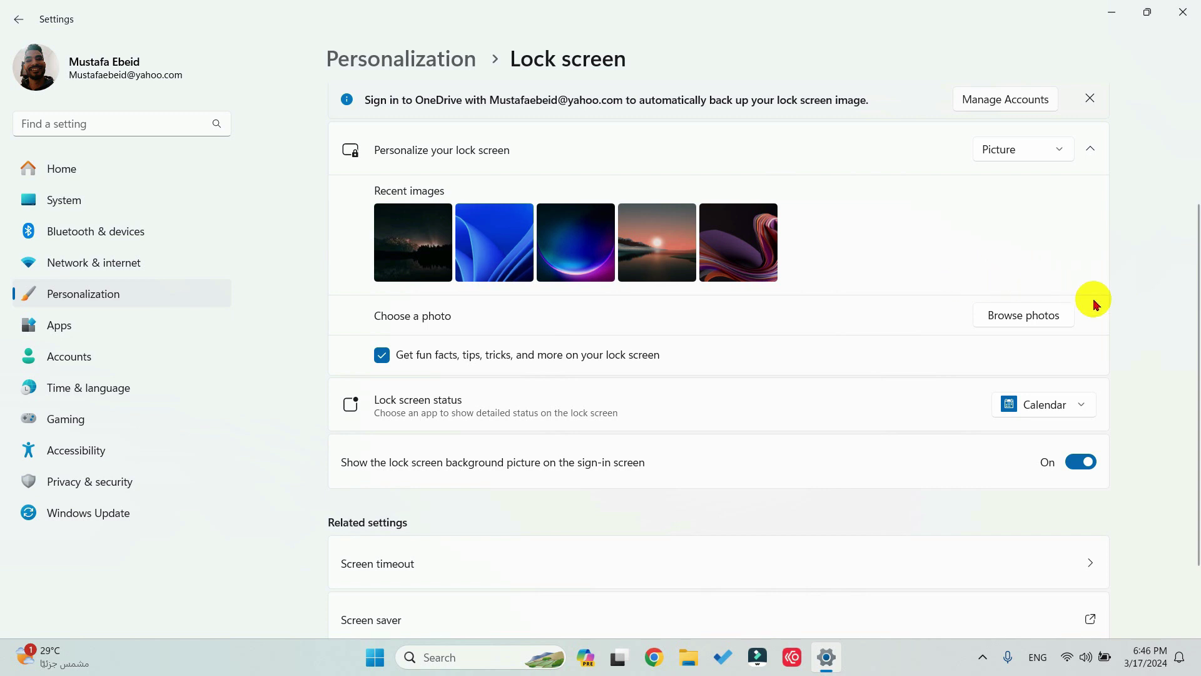
click(1091, 403)
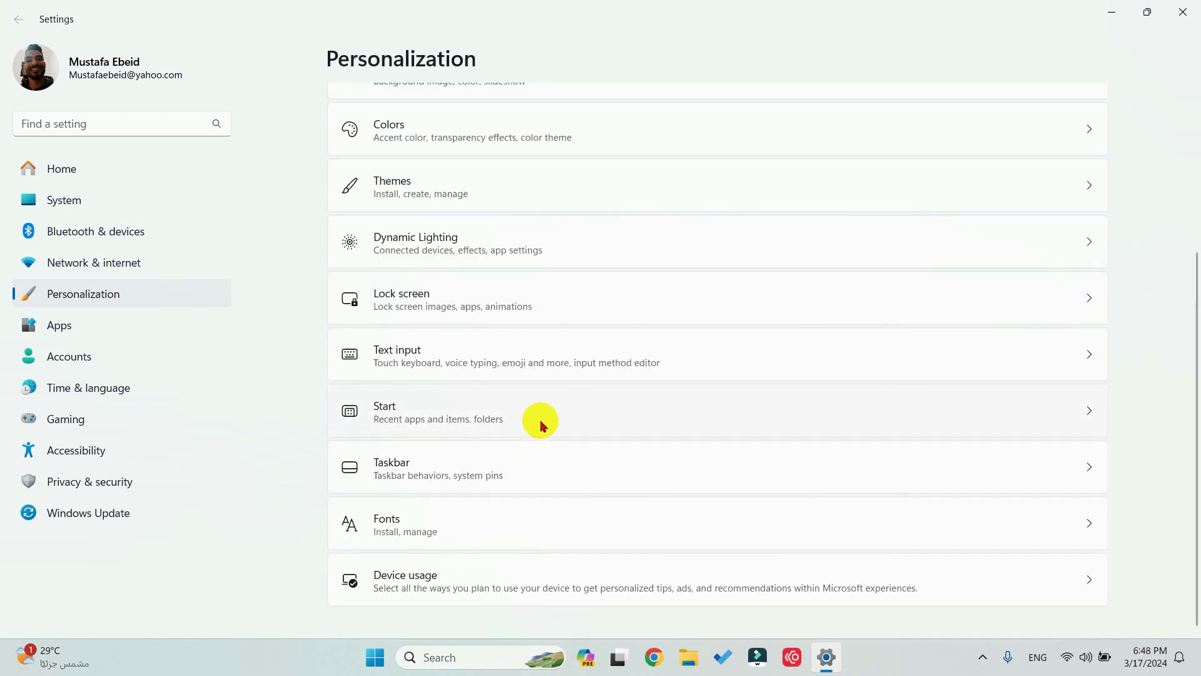
In the Start personalization settings, turn off Show recently added apps and turn on Show most used apps.
click(625, 413)
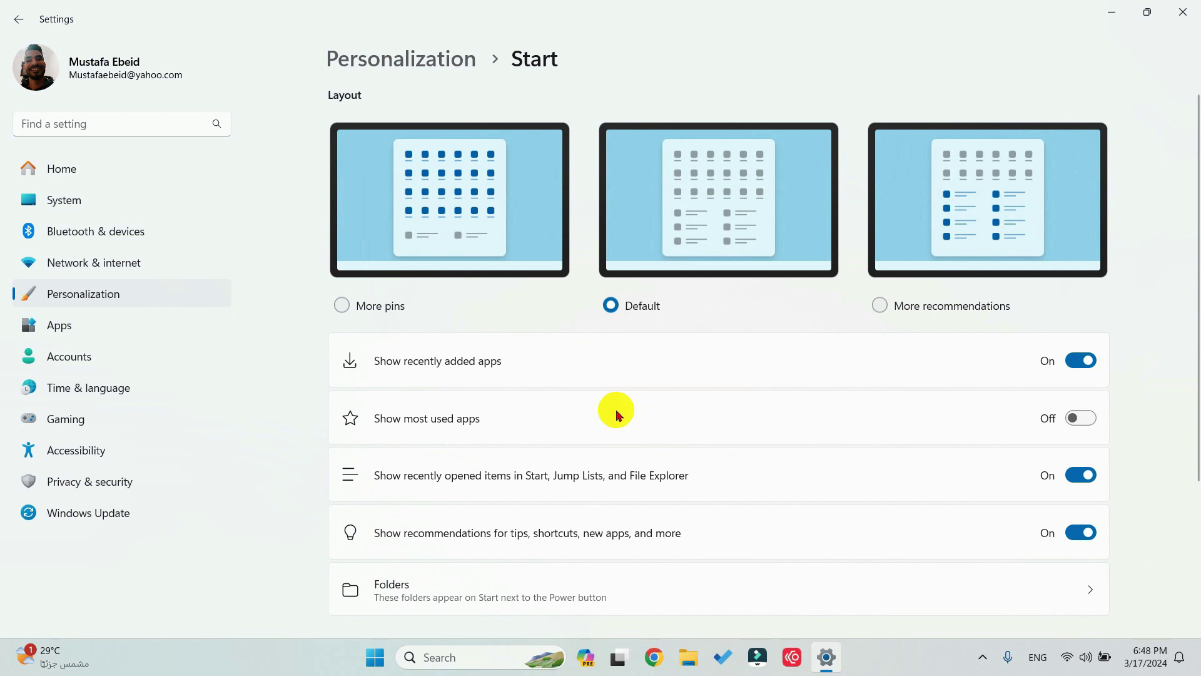
click(375, 657)
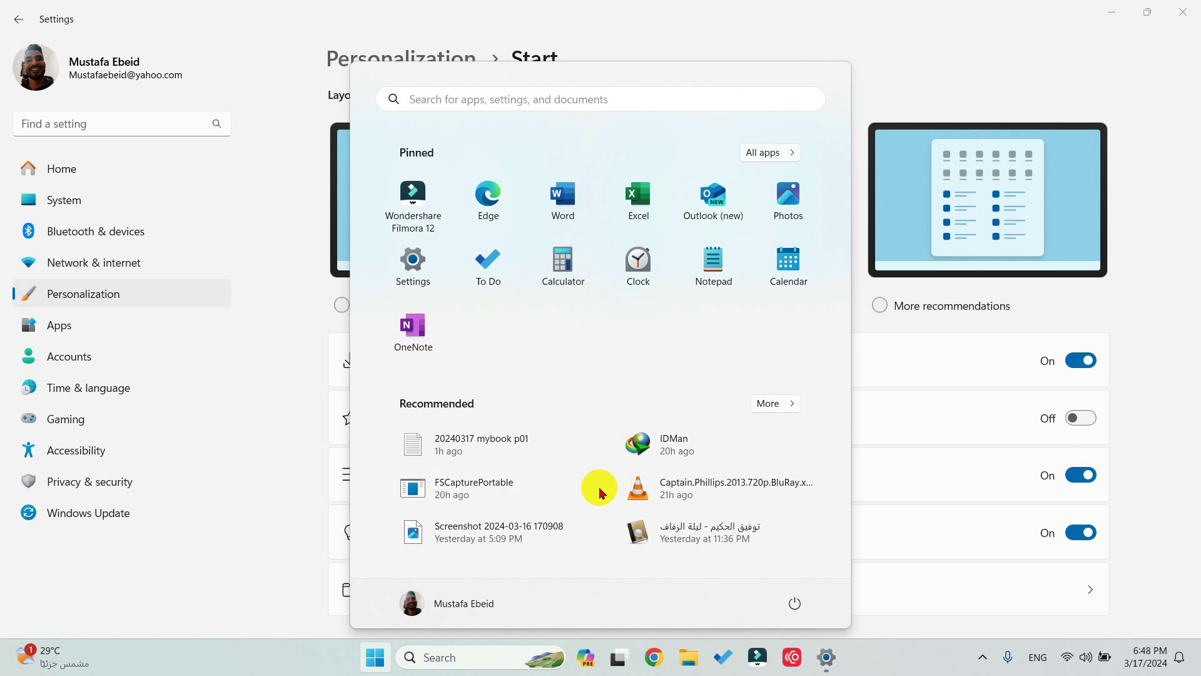
click(353, 653)
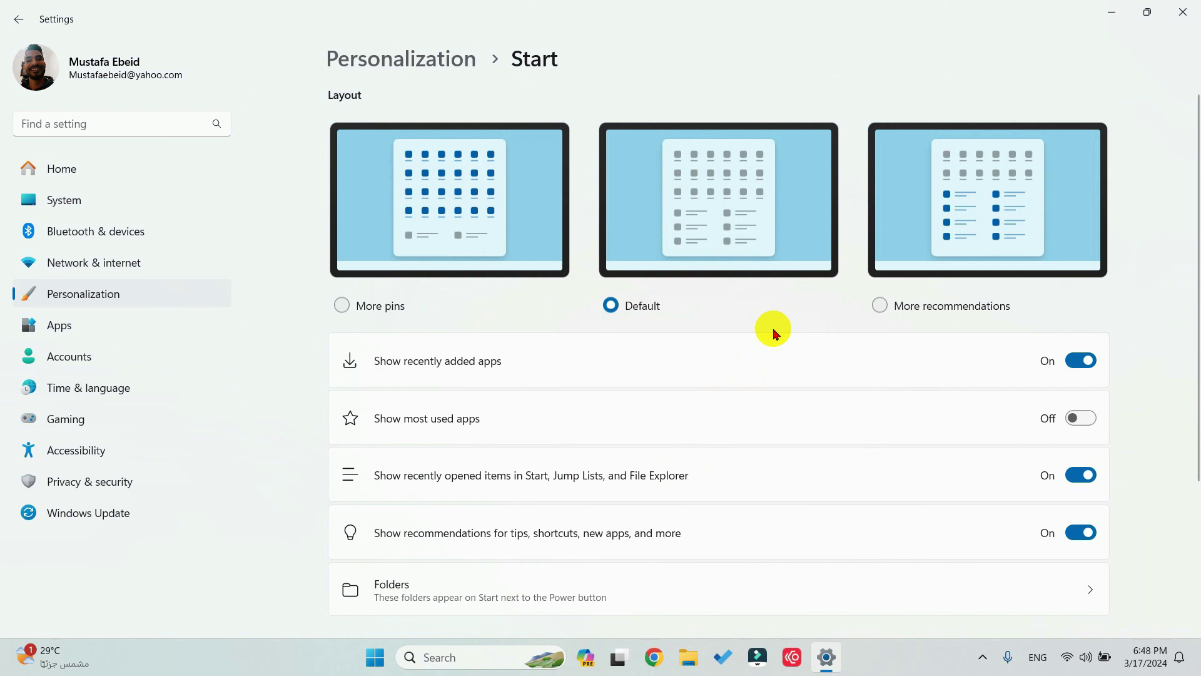
click(1082, 362)
click(1089, 423)
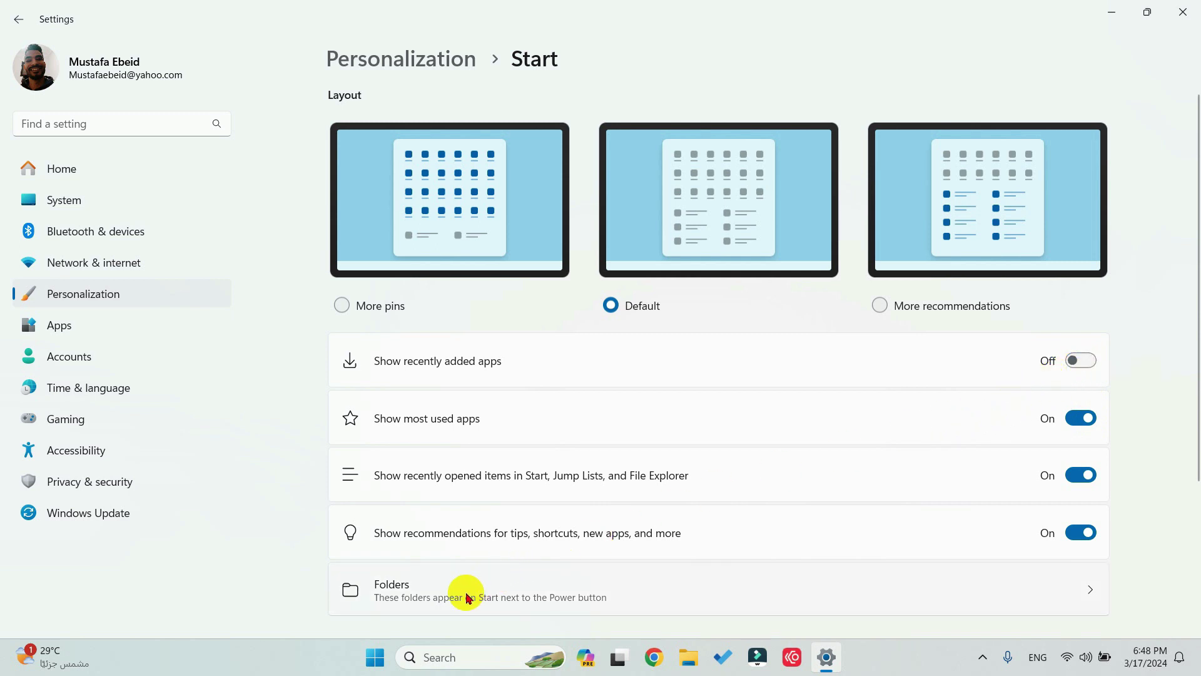
Open the Start menu's Folders settings and enable Settings and File Explorer next to the Power button.
scroll(466, 597, down, 3)
click(595, 430)
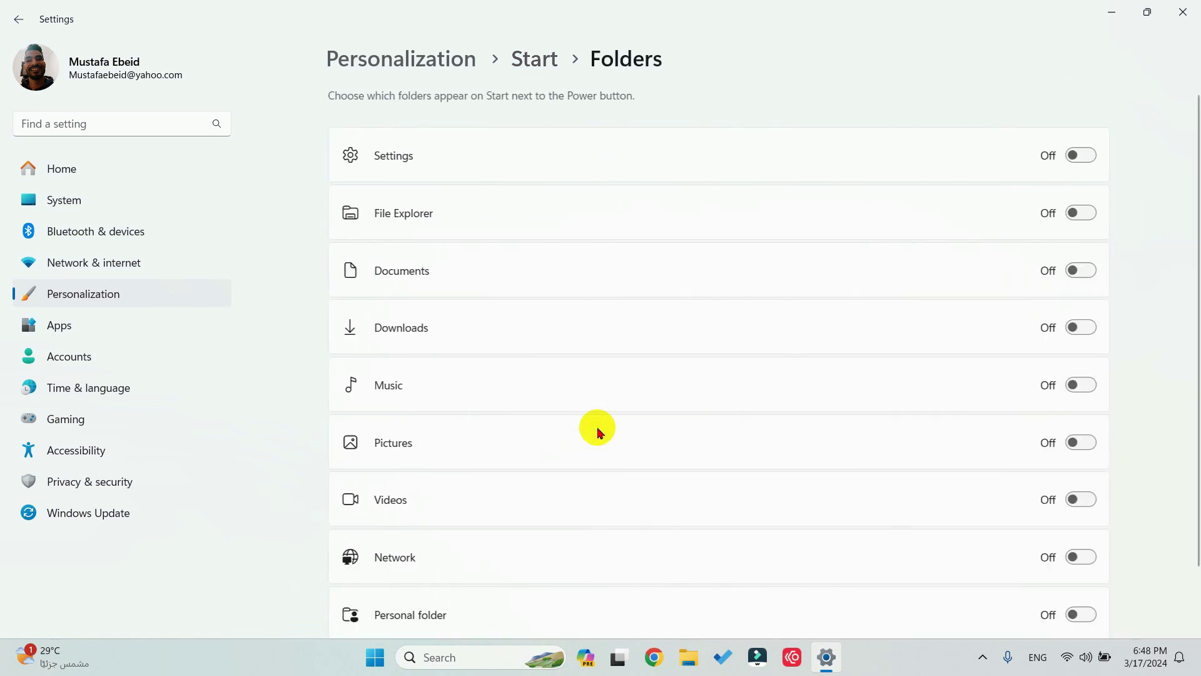
scroll(823, 316, down, 2)
scroll(827, 320, up, 1)
scroll(827, 320, up, 1)
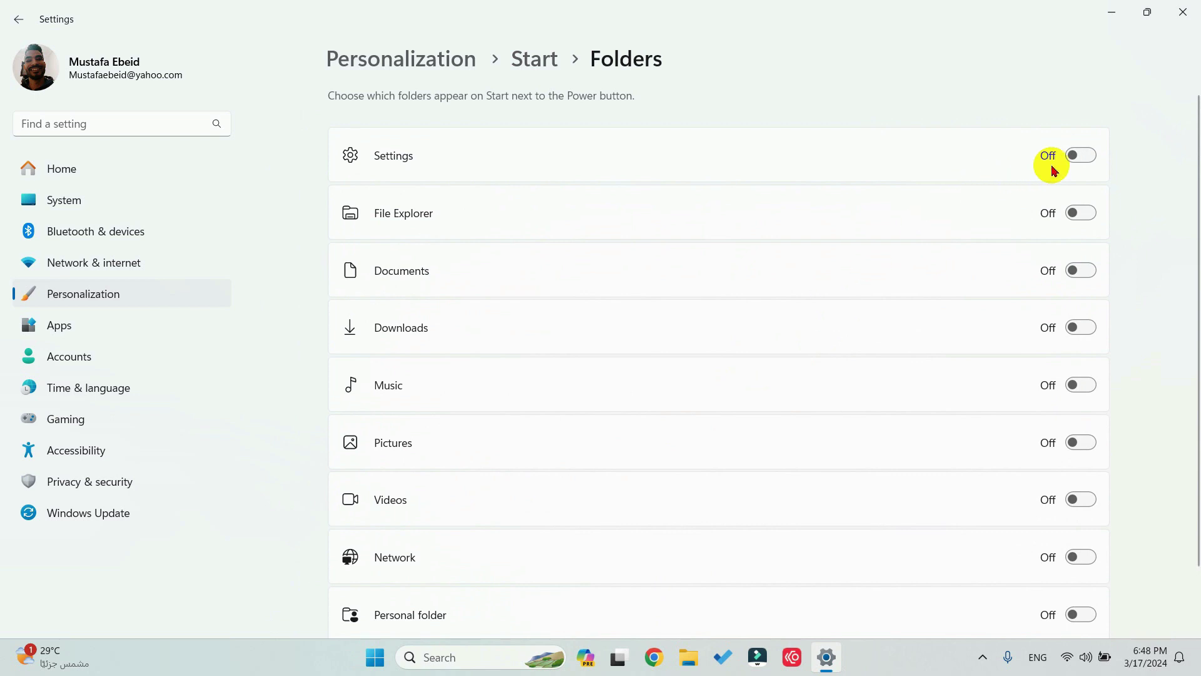
click(1088, 158)
click(1079, 211)
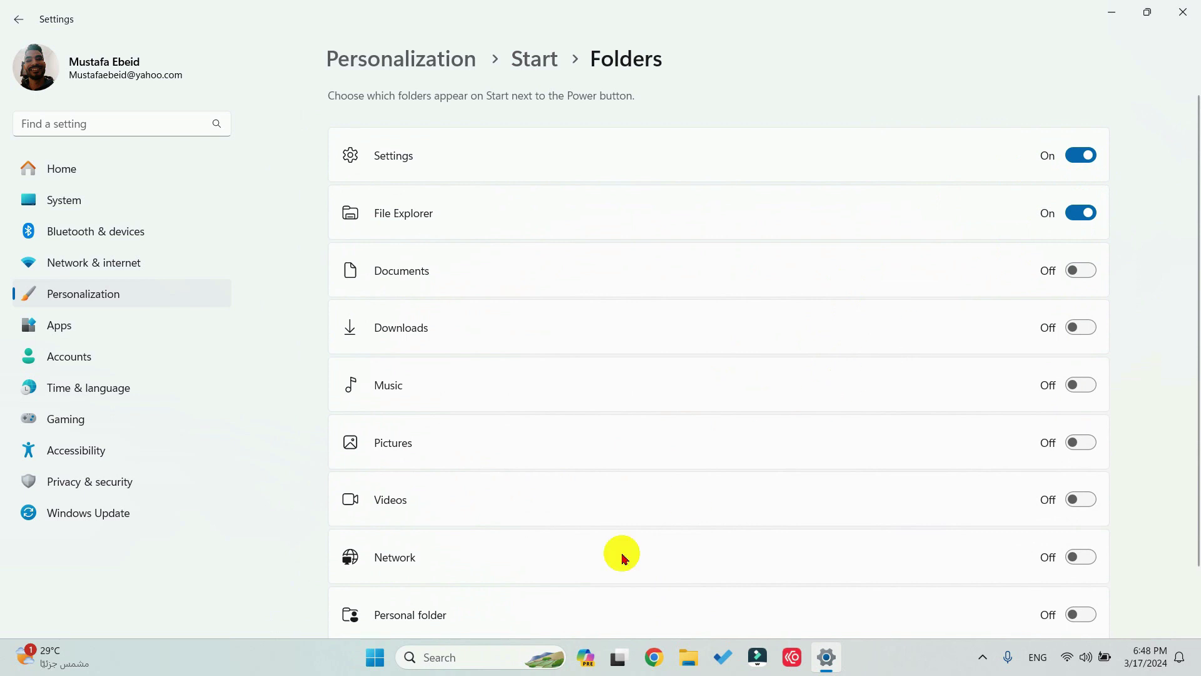
Check the folder shortcuts beside the Start menu's Power button and return to the Personalization overview.
click(375, 657)
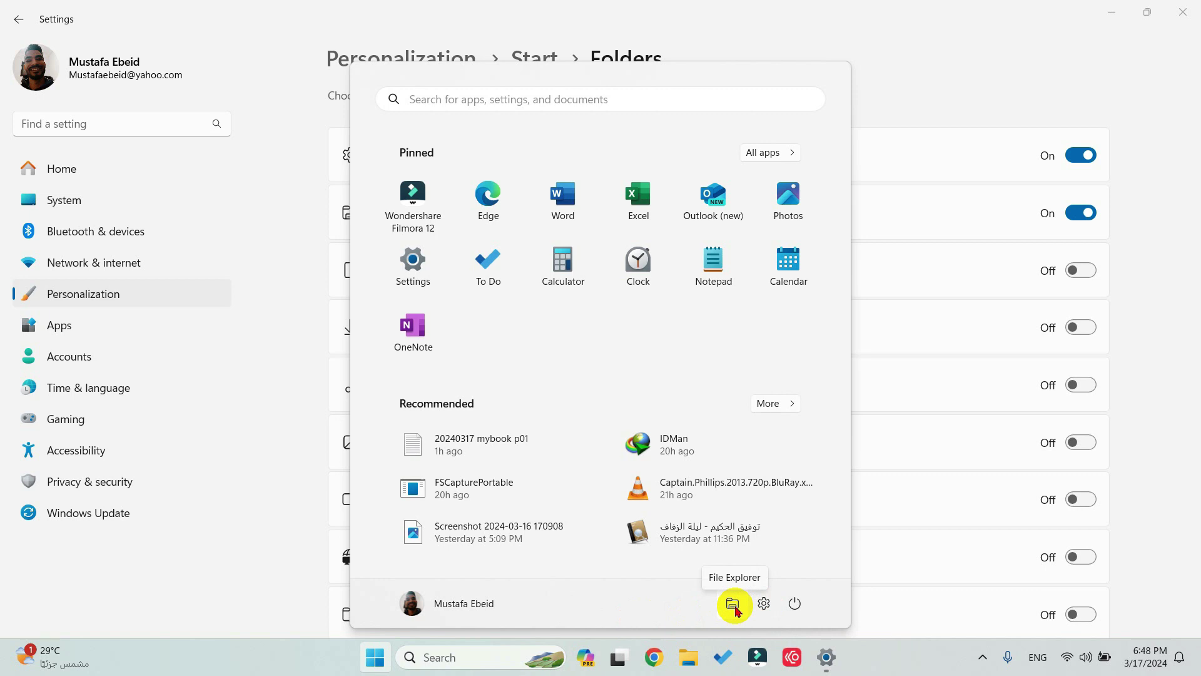
click(941, 64)
click(401, 58)
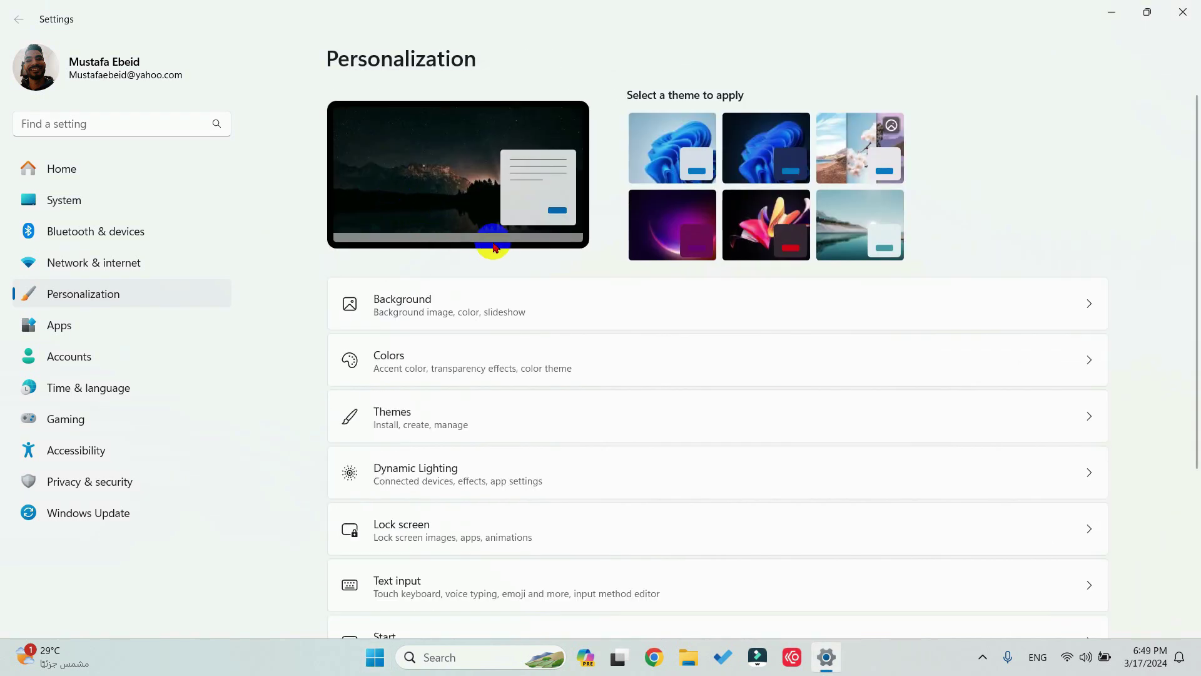
Open the taskbar personalization settings and switch the Task view item off and back on.
scroll(463, 357, down, 4)
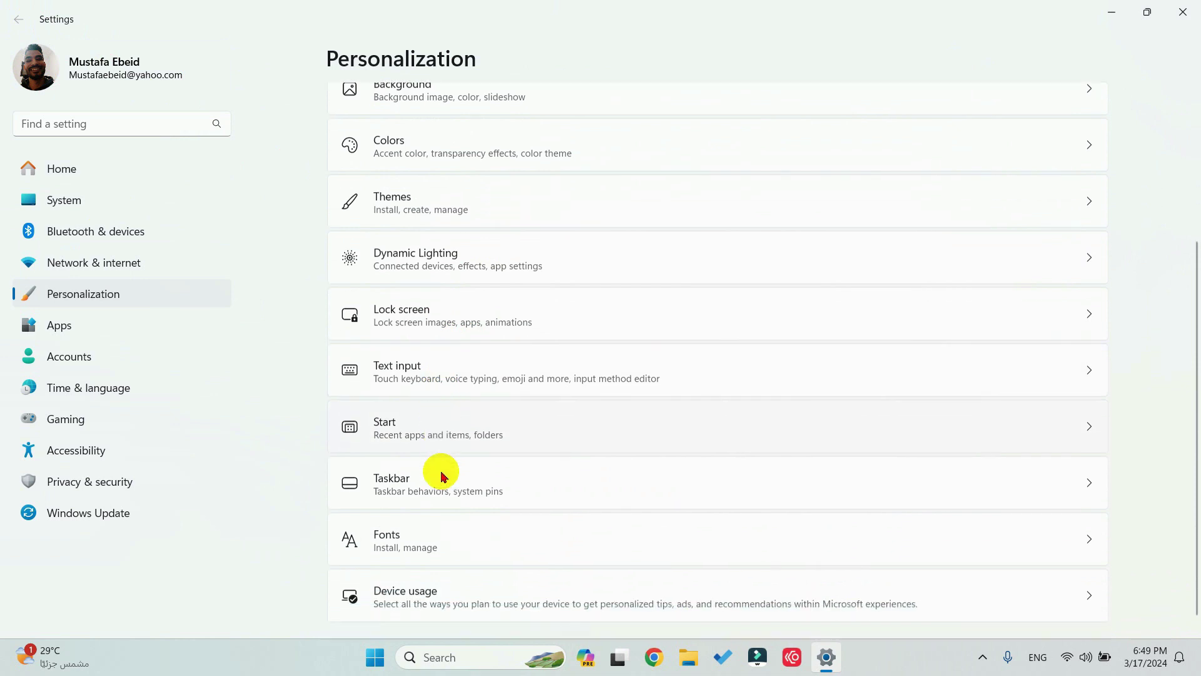
click(442, 472)
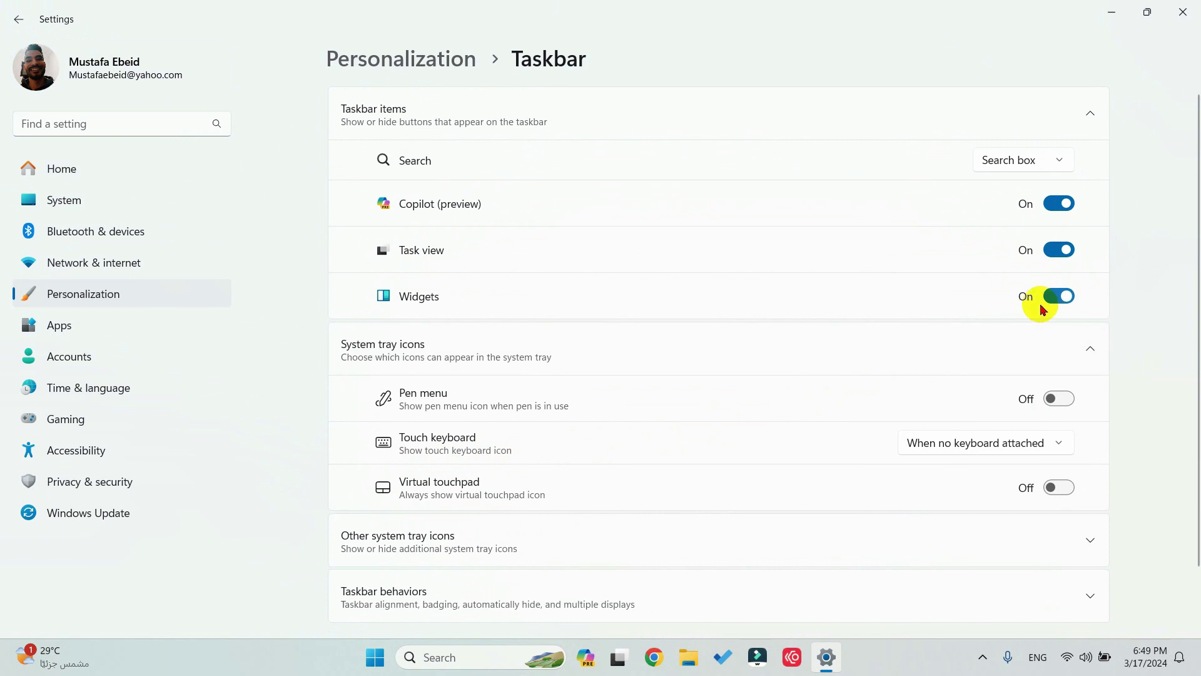
click(1060, 250)
click(1061, 250)
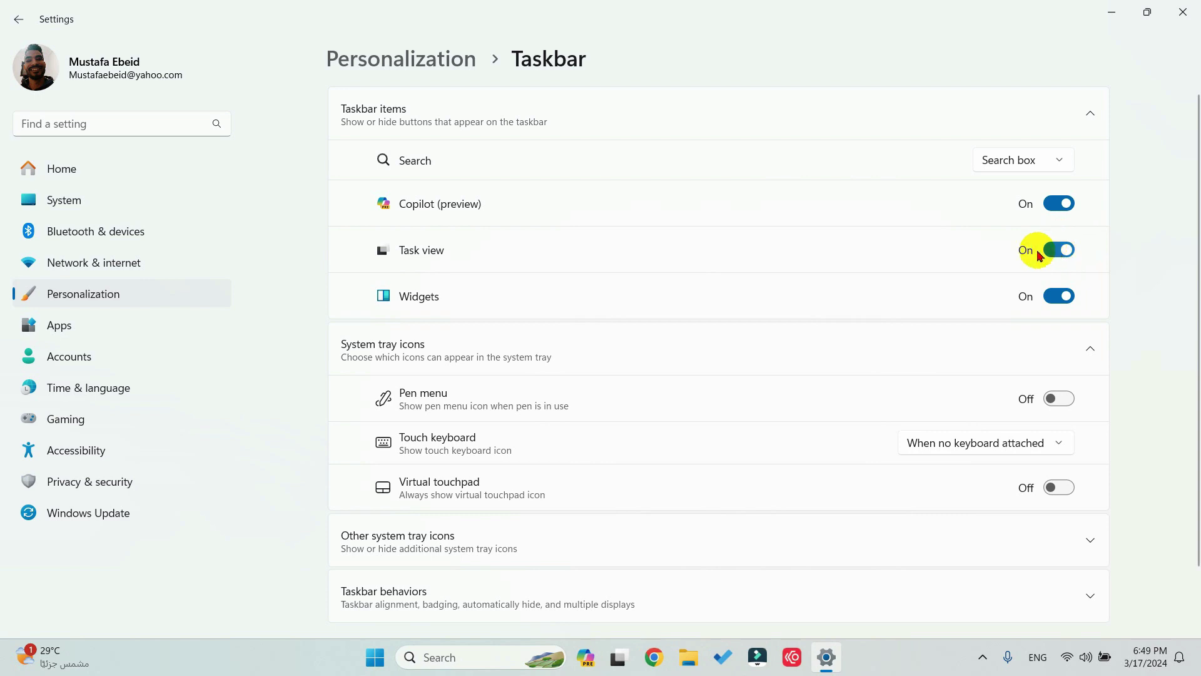
Open and close Task view from the taskbar, and check the Widgets board and its switch in the taskbar items.
click(612, 665)
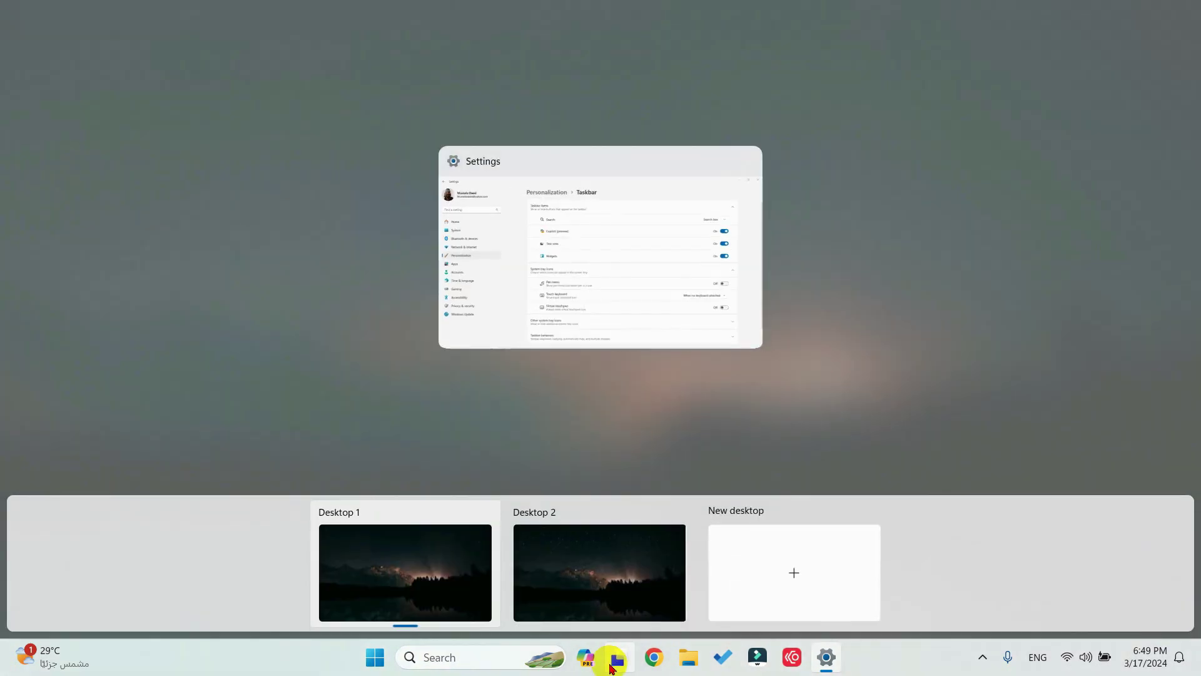
click(613, 665)
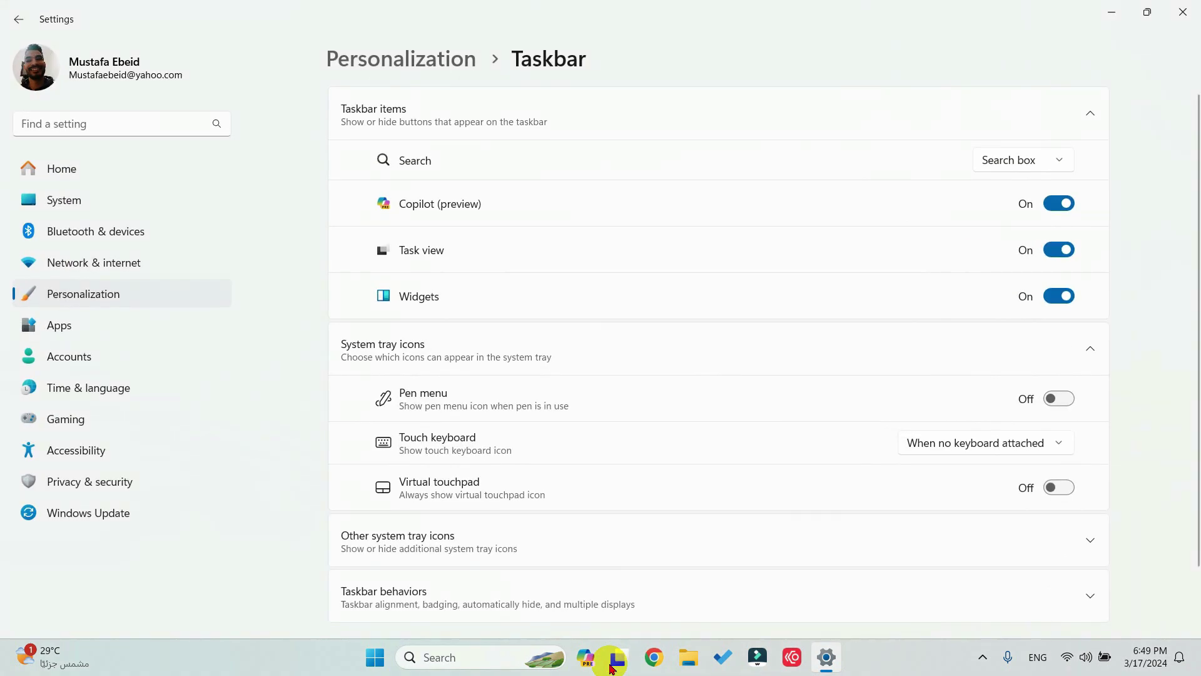
click(17, 654)
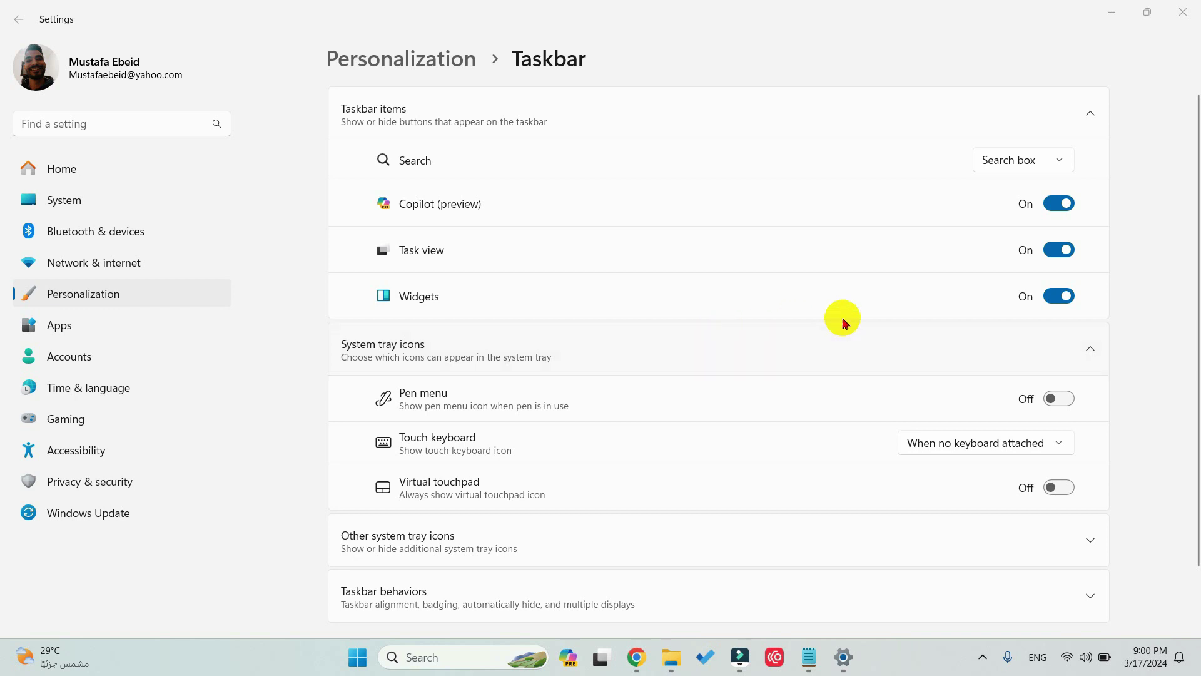
click(1063, 295)
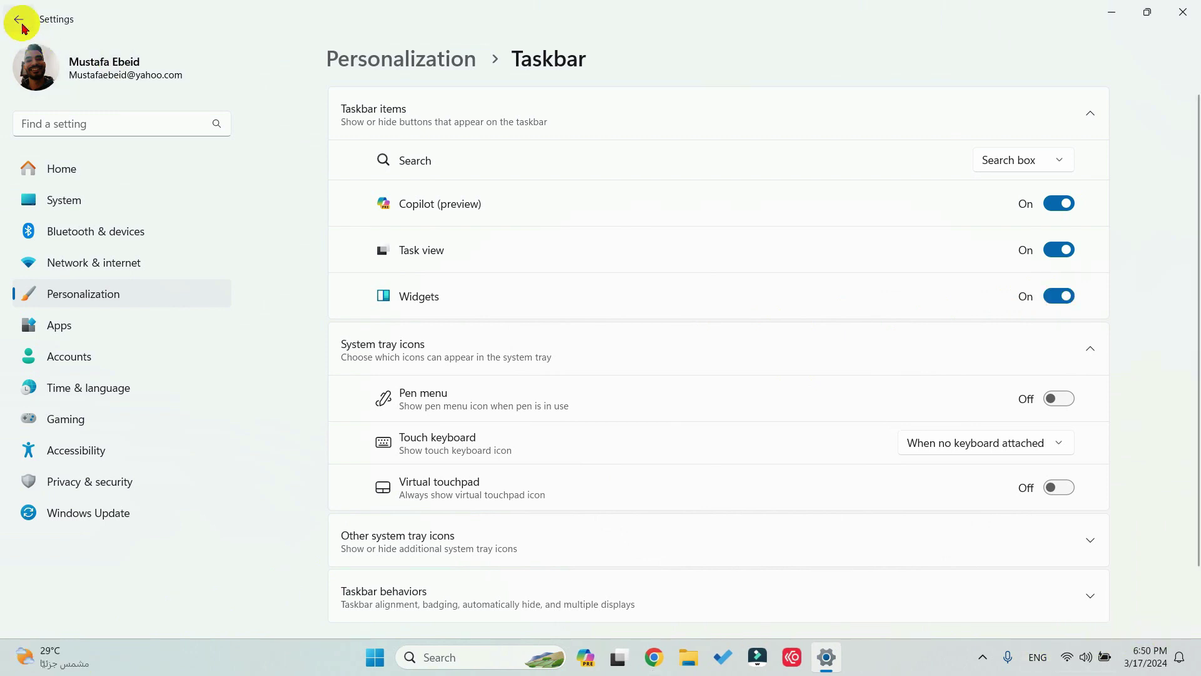
Open the Fonts page in Personalization, look through the available fonts and return to the Personalization overview.
click(18, 19)
scroll(441, 513, down, 3)
scroll(445, 513, down, 1)
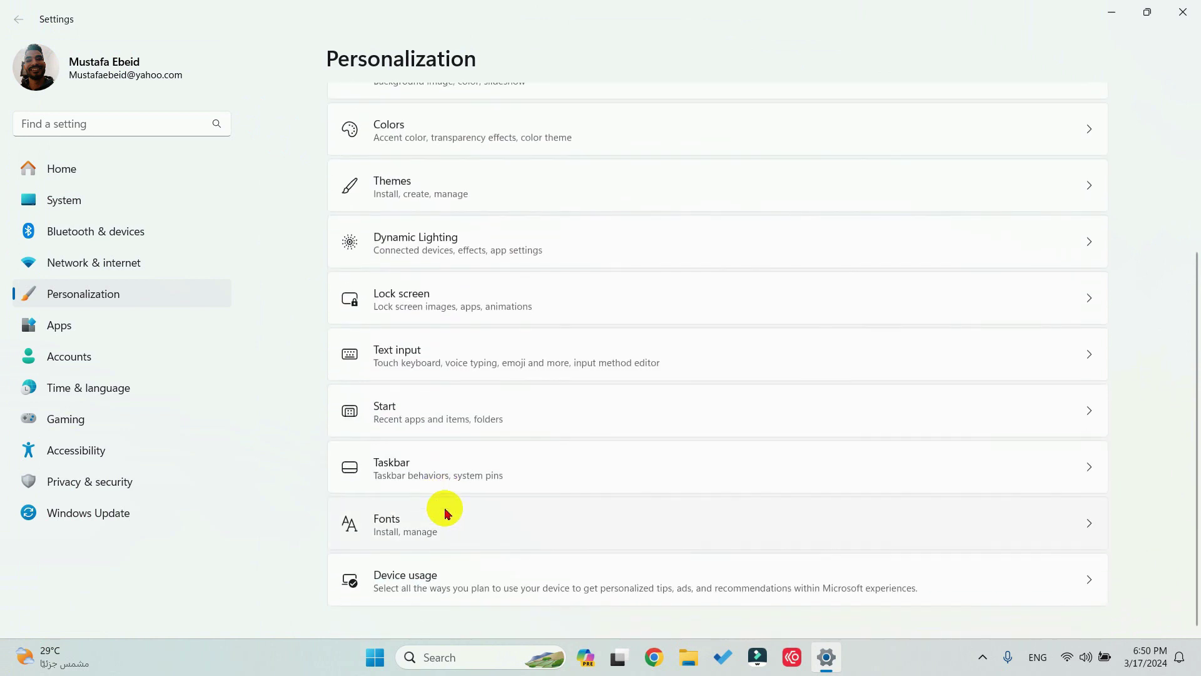
click(523, 526)
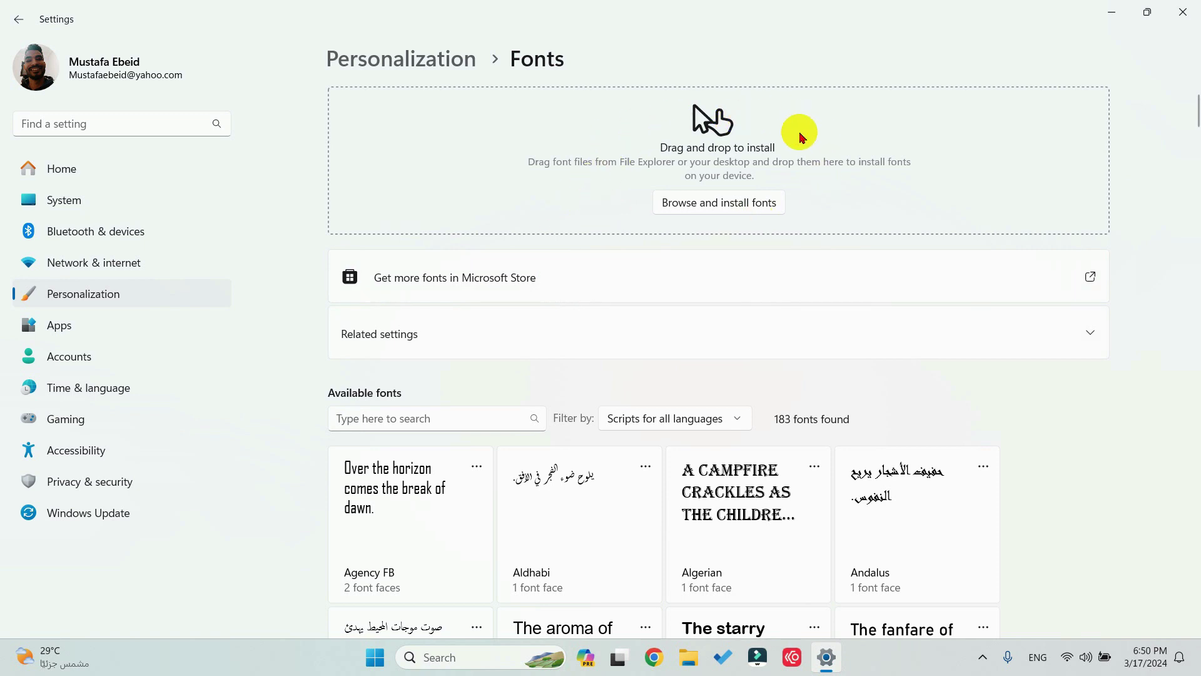
scroll(655, 408, down, 4)
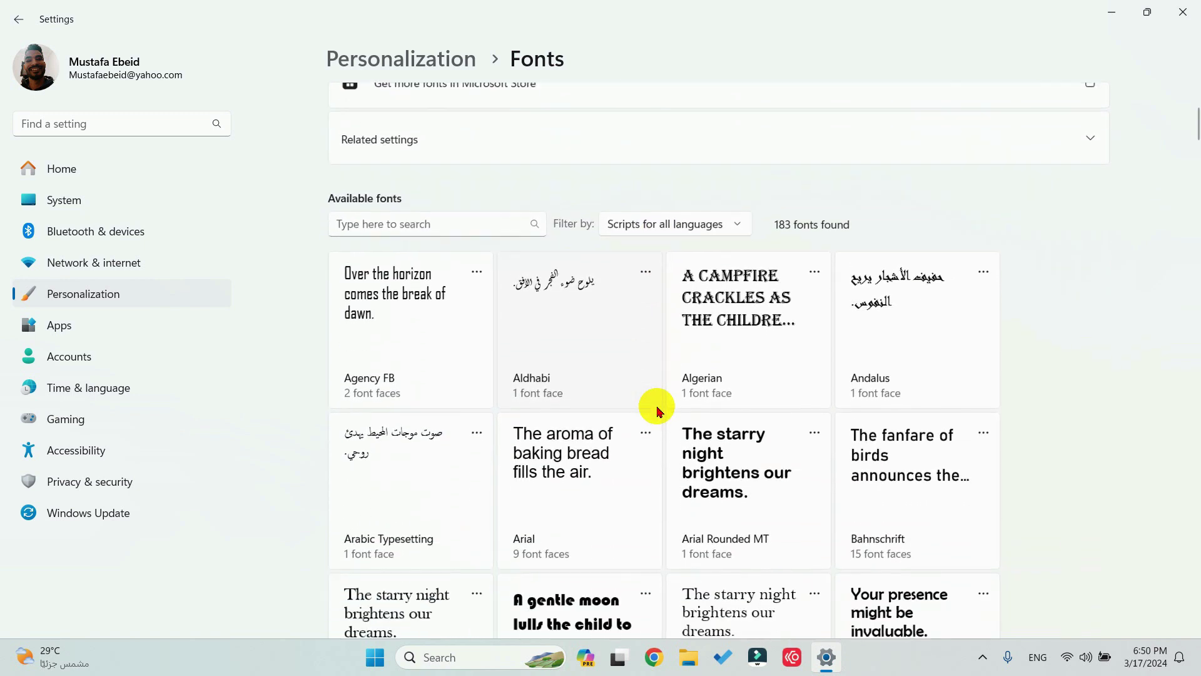
scroll(659, 411, down, 1)
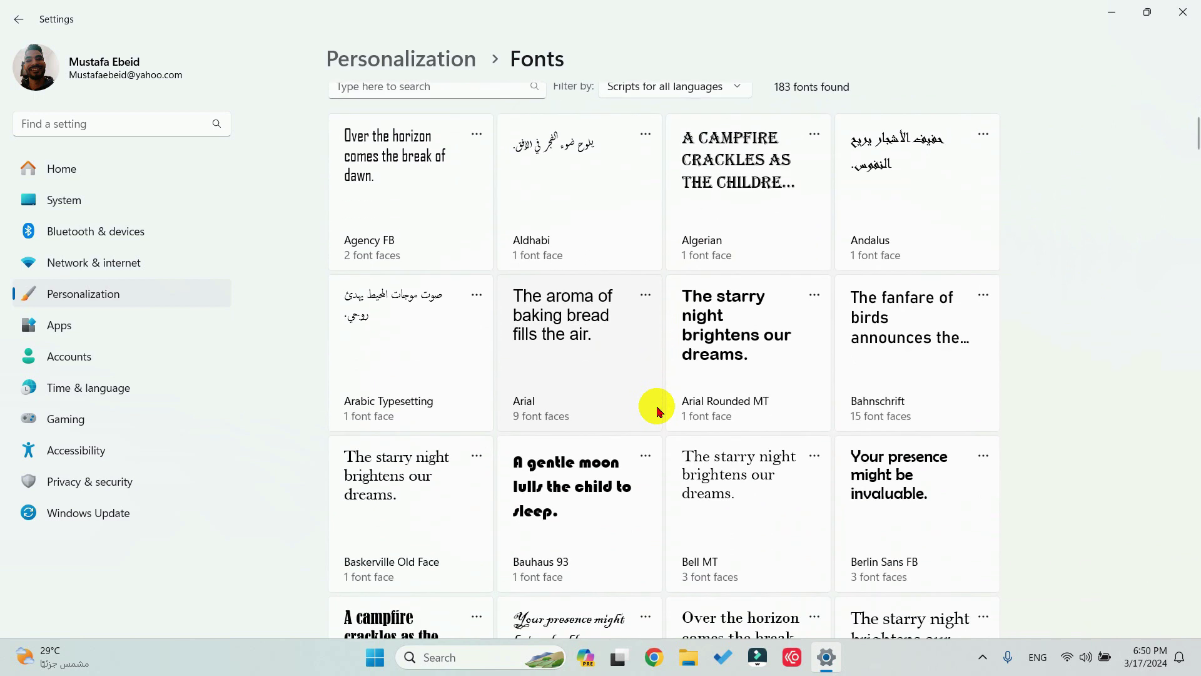
scroll(659, 412, down, 1)
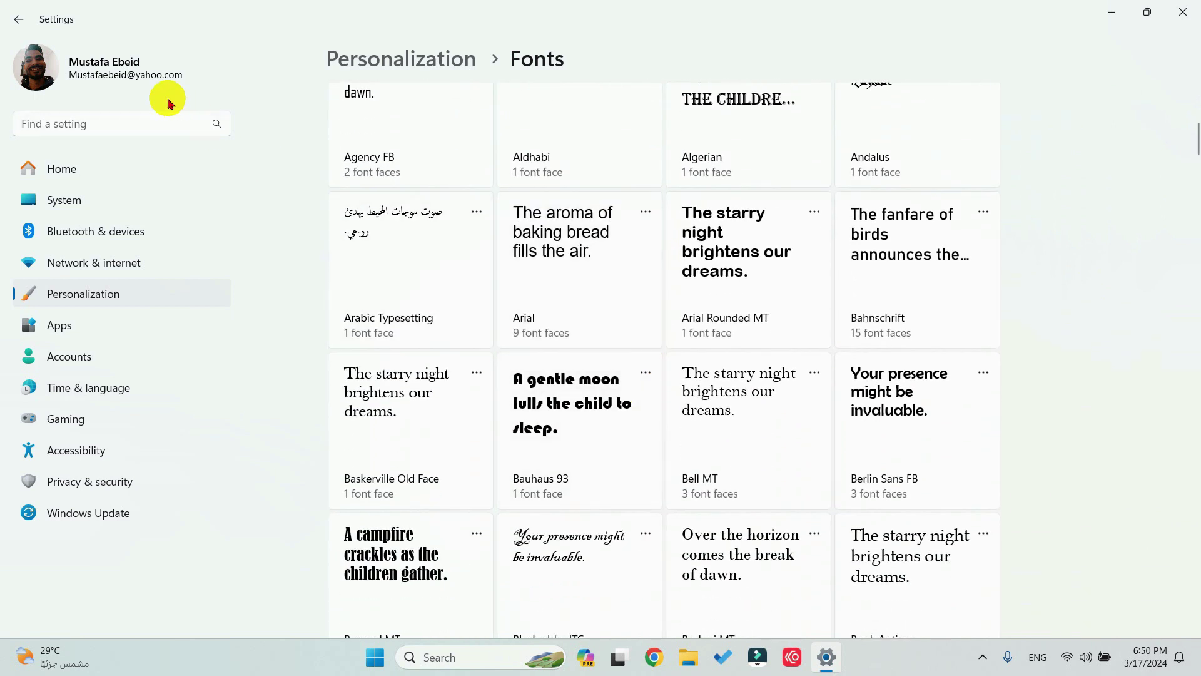
click(19, 18)
Open the Device usage settings and turn off Development, Creativity, Entertainment and Business.
scroll(736, 492, down, 3)
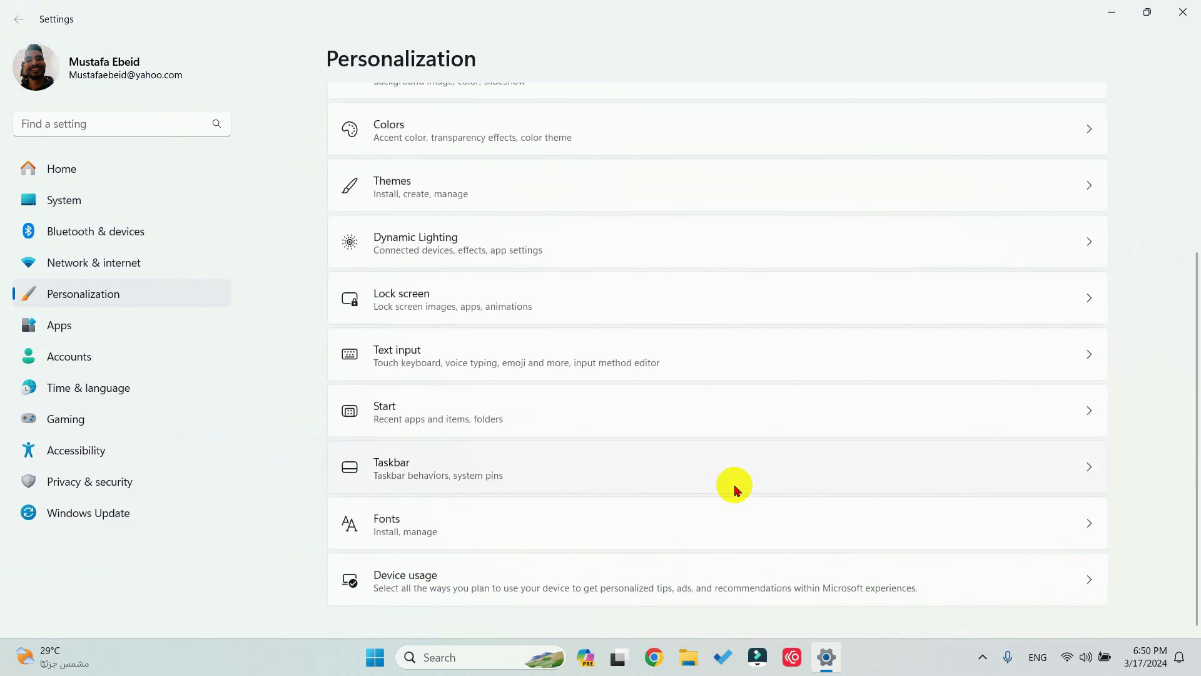
click(563, 580)
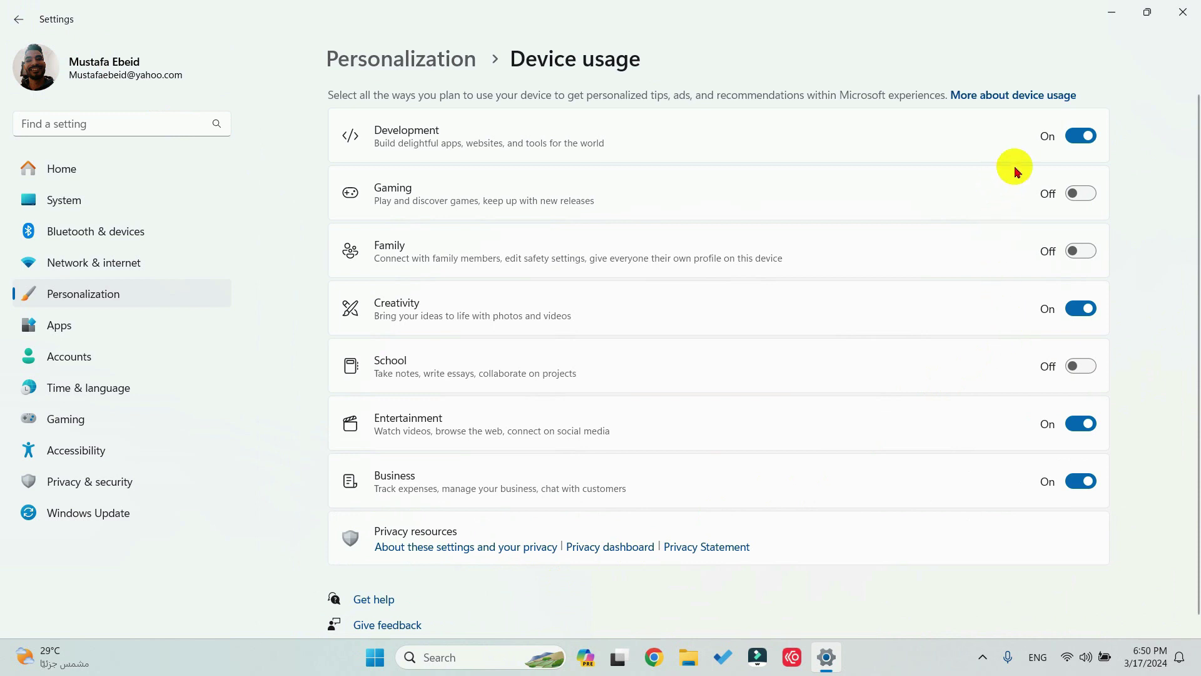
click(1080, 136)
click(1080, 308)
click(1080, 424)
click(1071, 485)
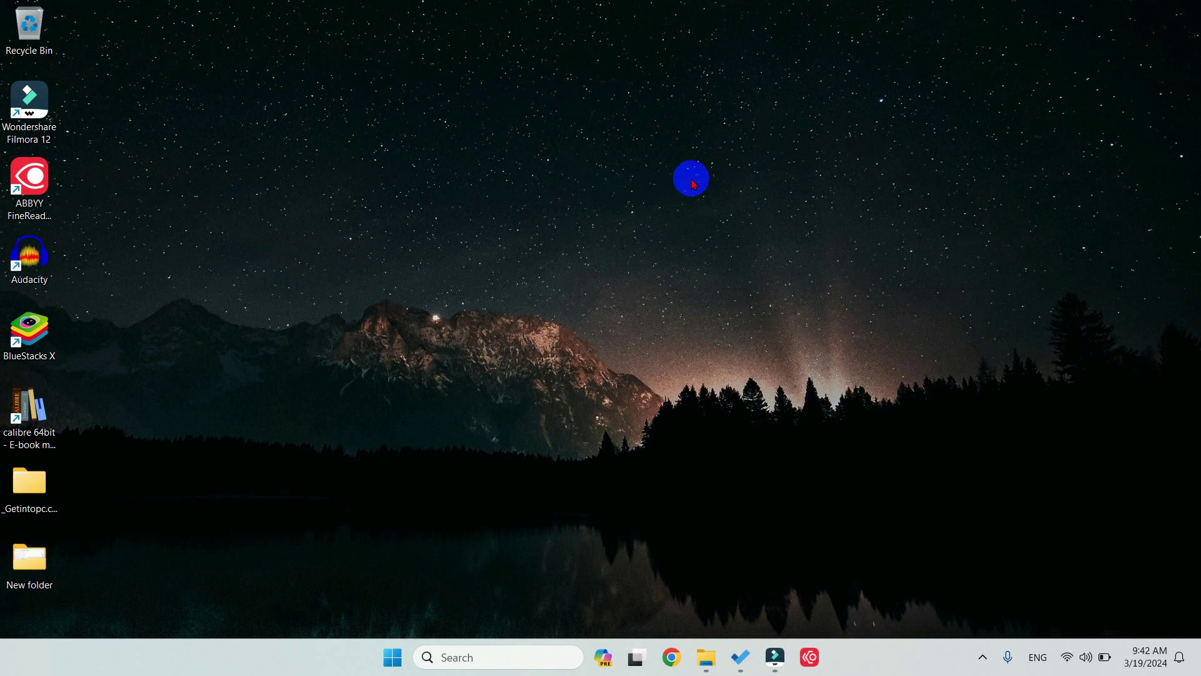
Open Display settings from the desktop and look over the brightness, color, scale and layout options.
right_click(708, 180)
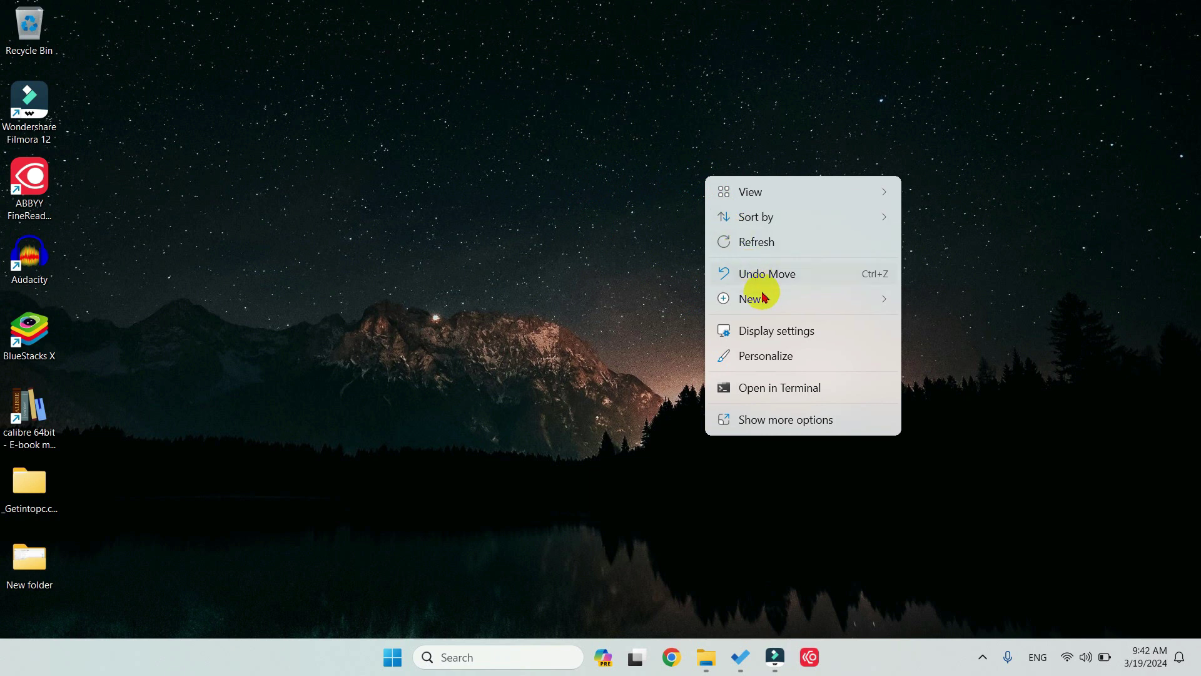
click(809, 332)
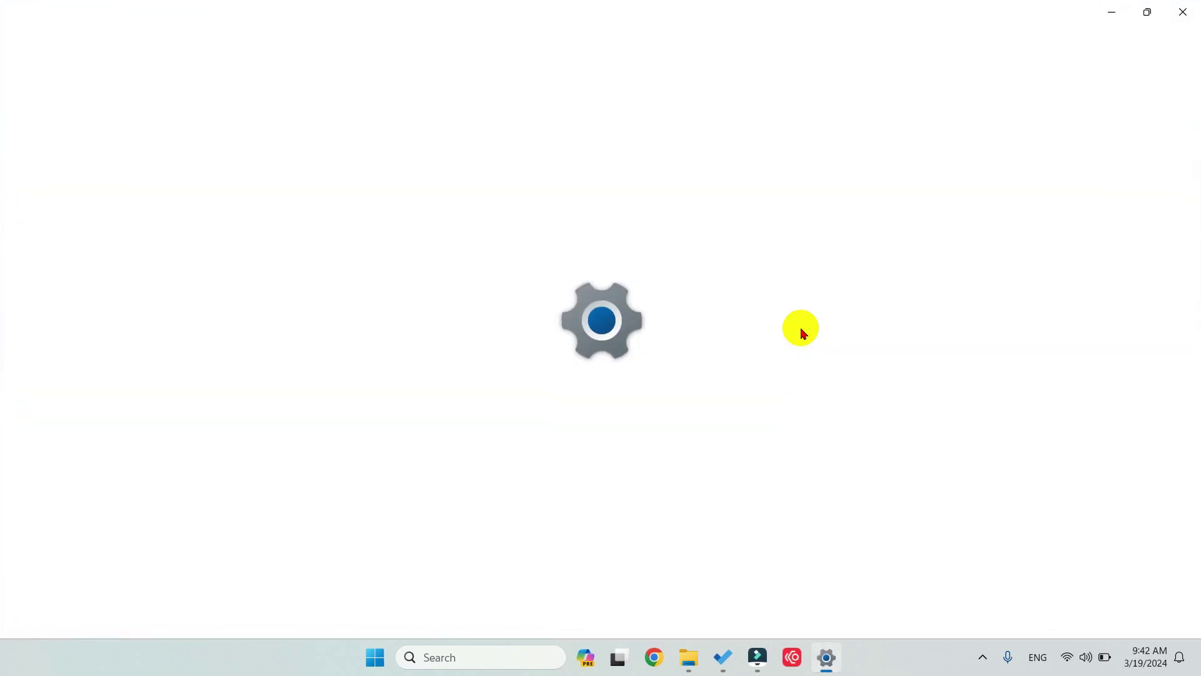
scroll(775, 320, down, 5)
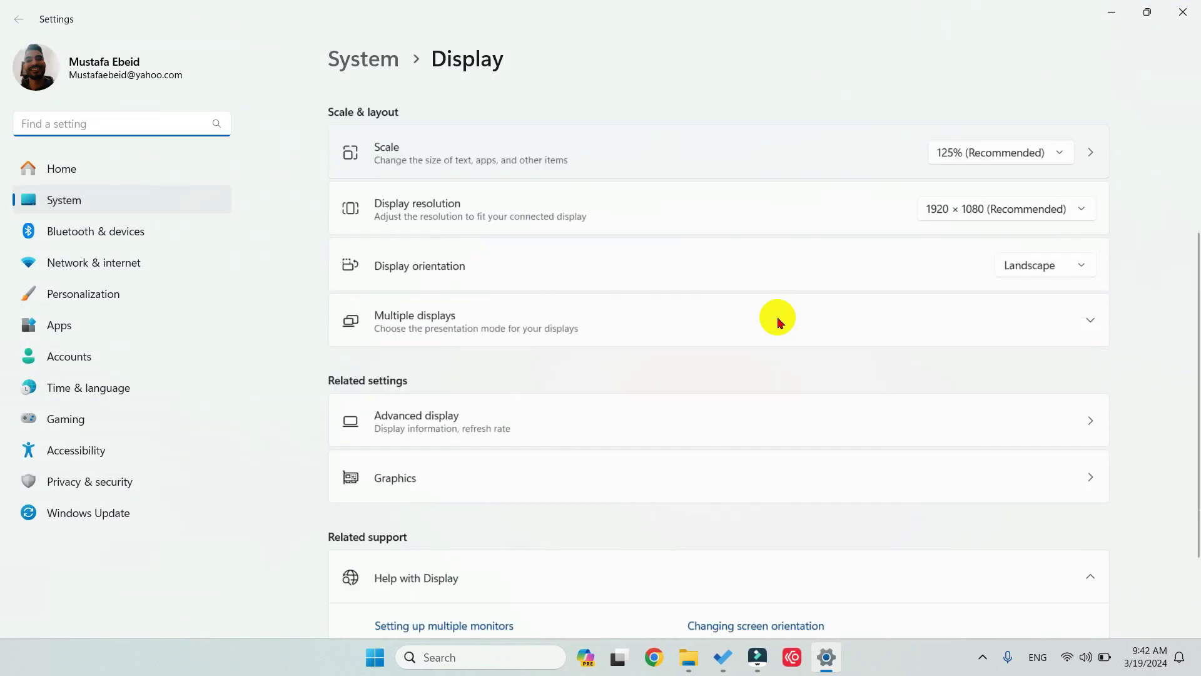
scroll(779, 321, up, 5)
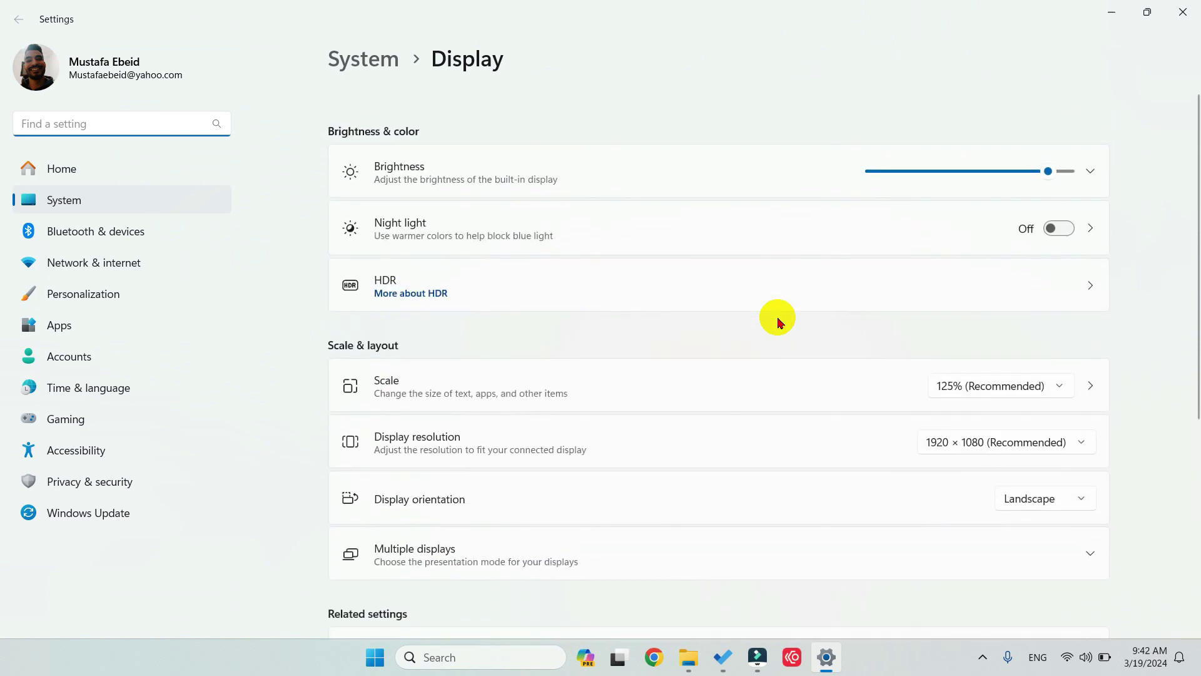
Review the available display scale percentages and the Custom scaling page, and return to the Display settings.
click(1048, 384)
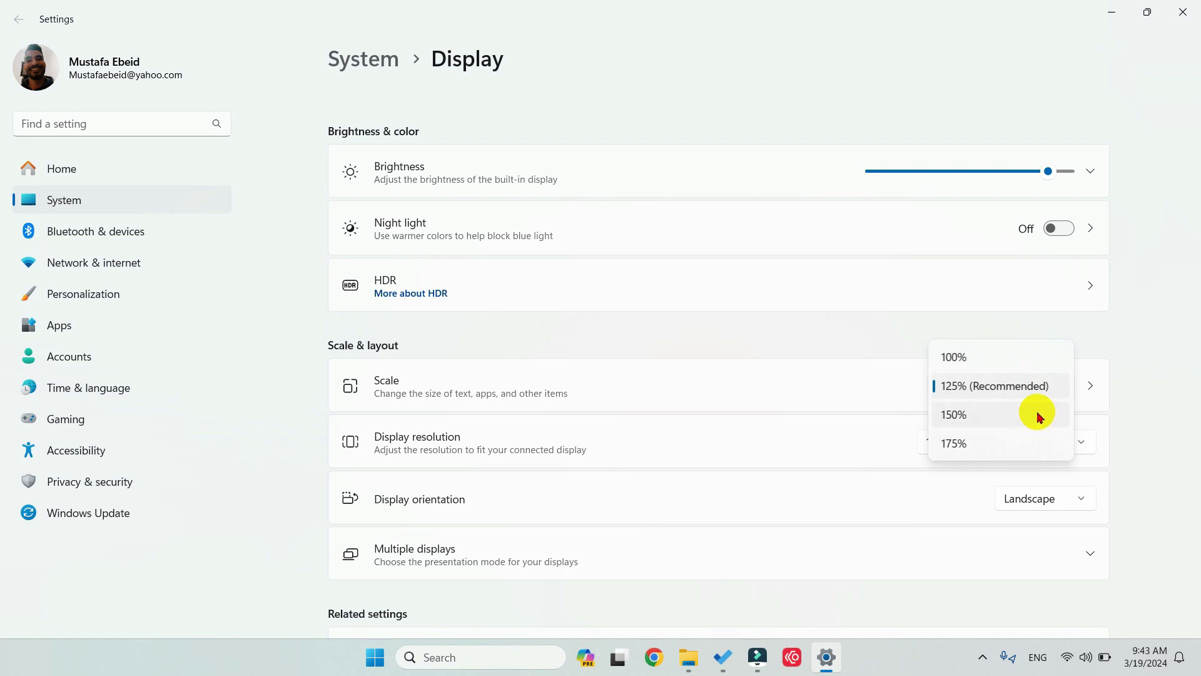
click(1094, 338)
click(579, 382)
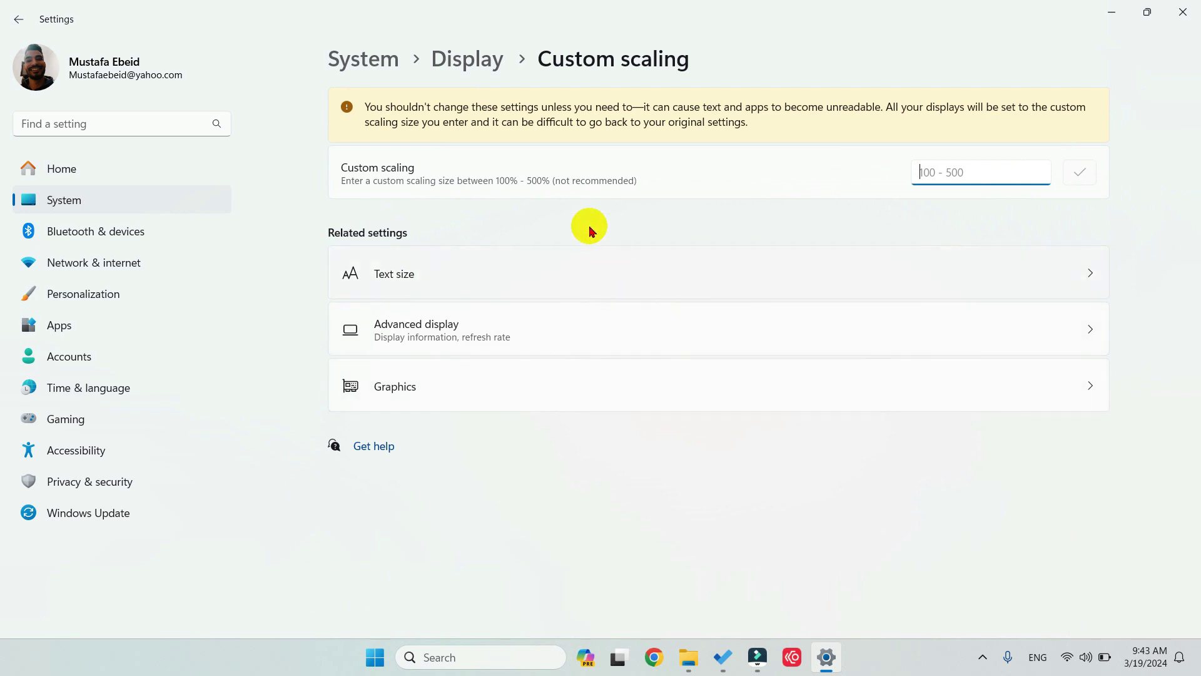
click(447, 59)
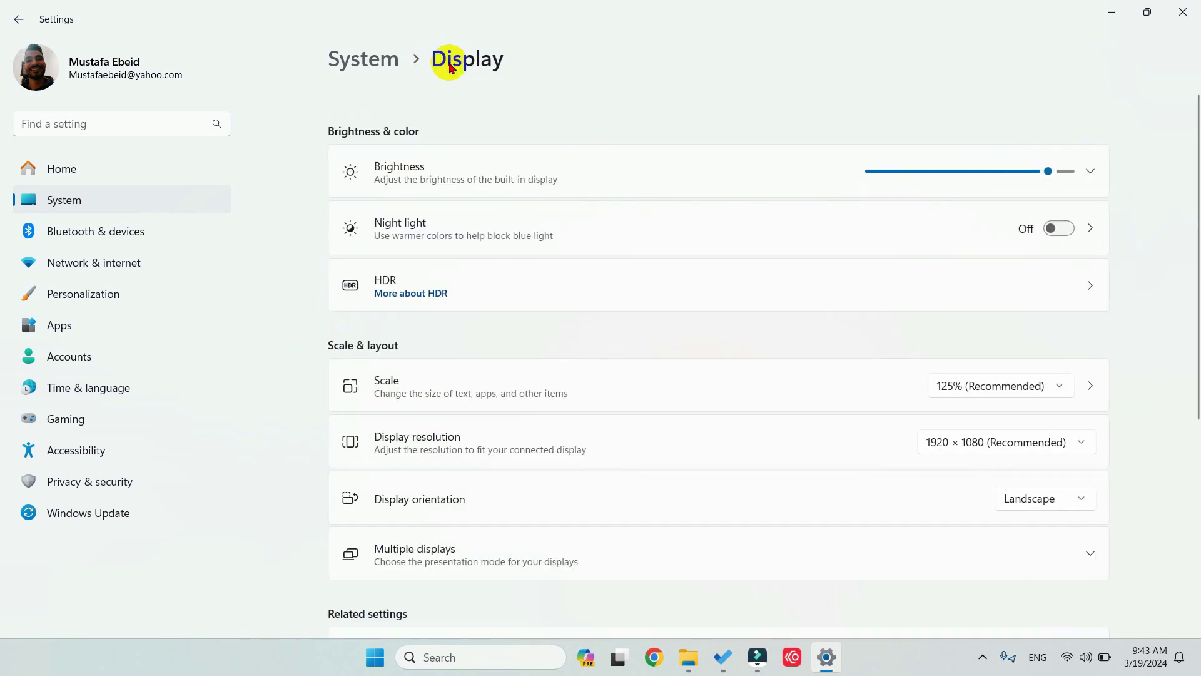
View the available display resolutions and display orientations, keeping 1920 × 1080 and Landscape.
click(1080, 442)
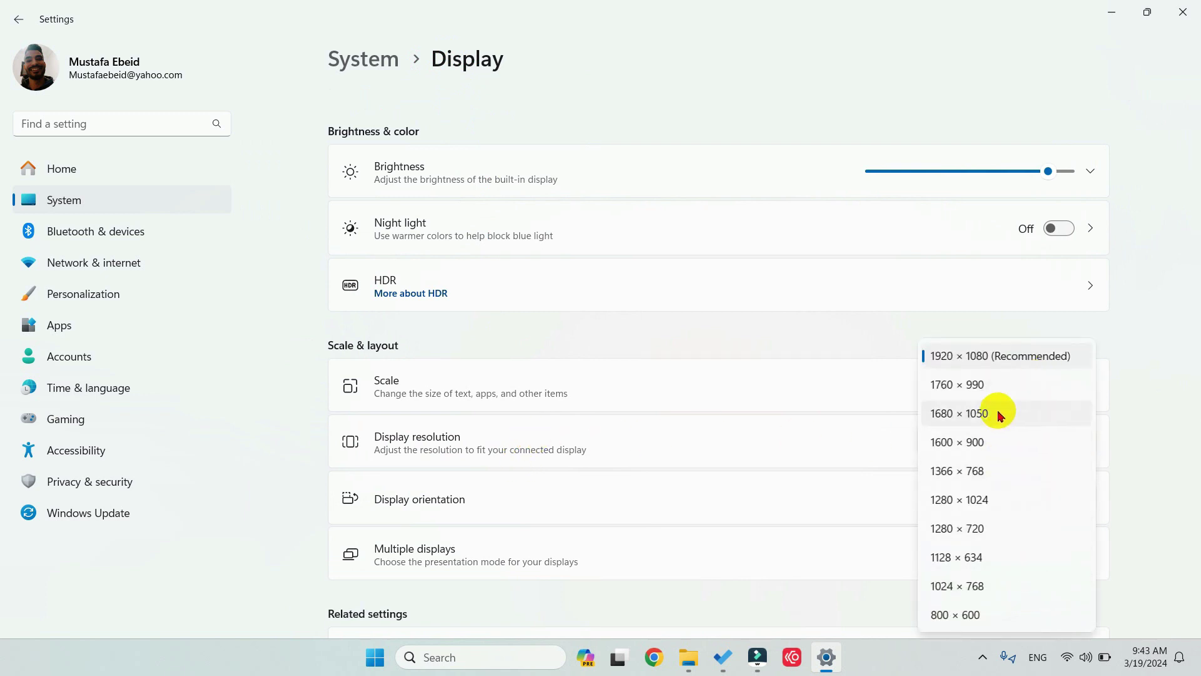
click(1117, 341)
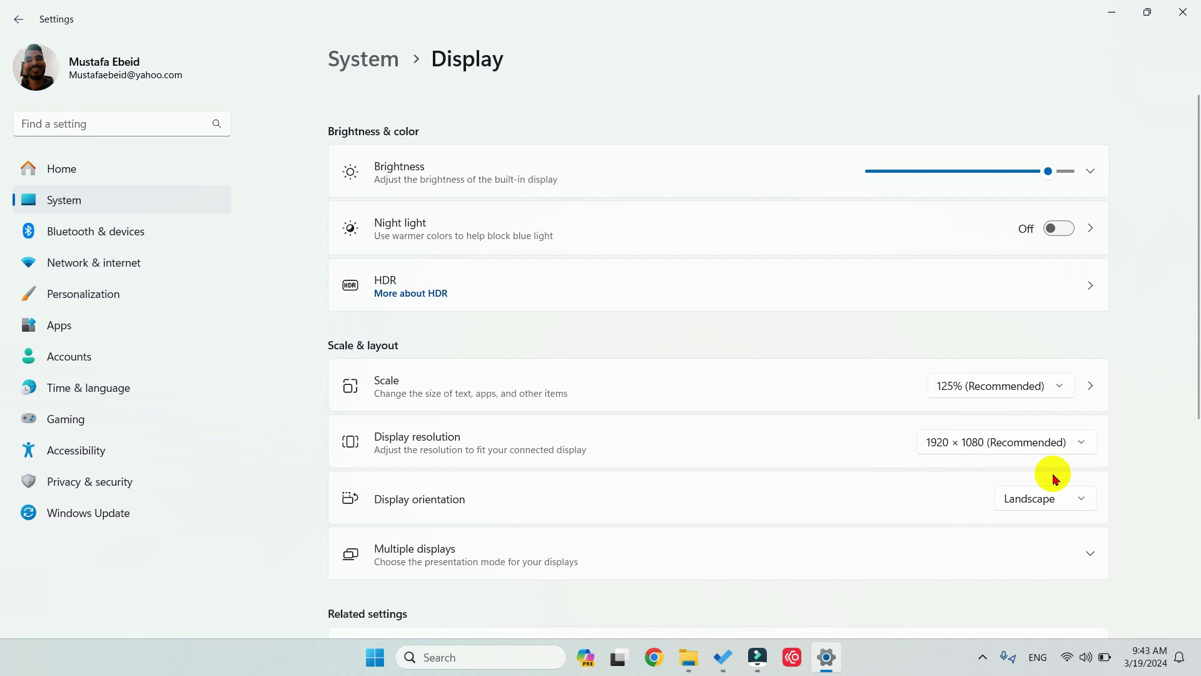
click(1074, 500)
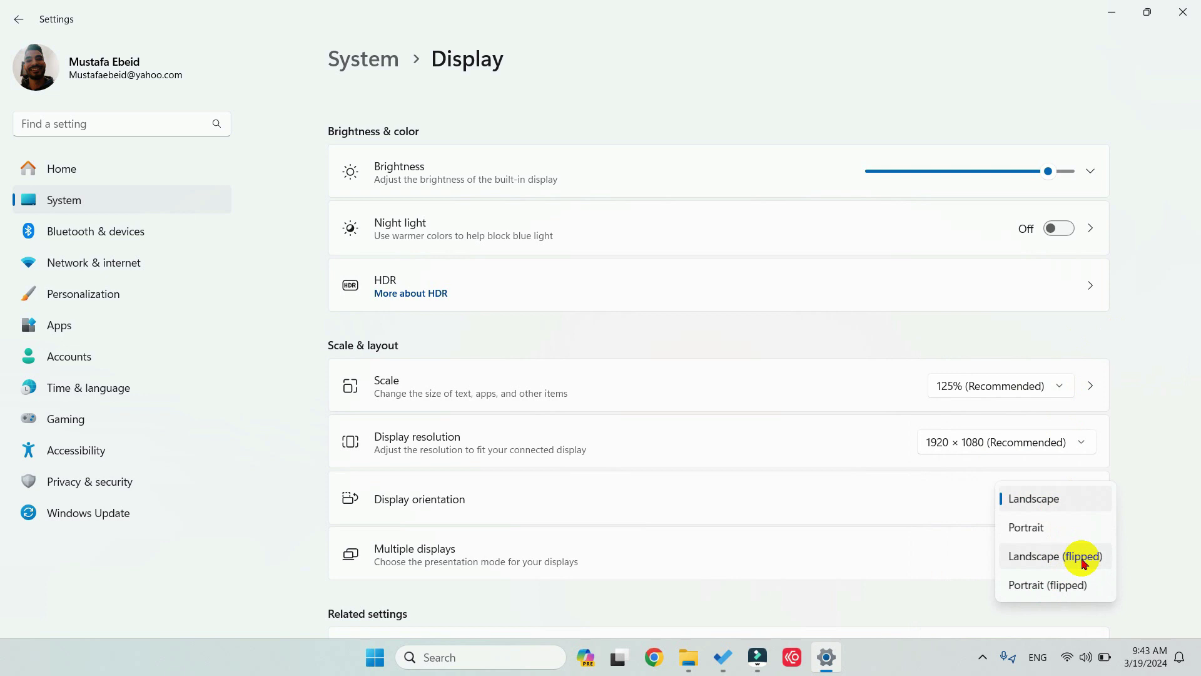
click(1096, 497)
Expand the Multiple displays section in the Display settings and look through its options.
scroll(767, 491, down, 3)
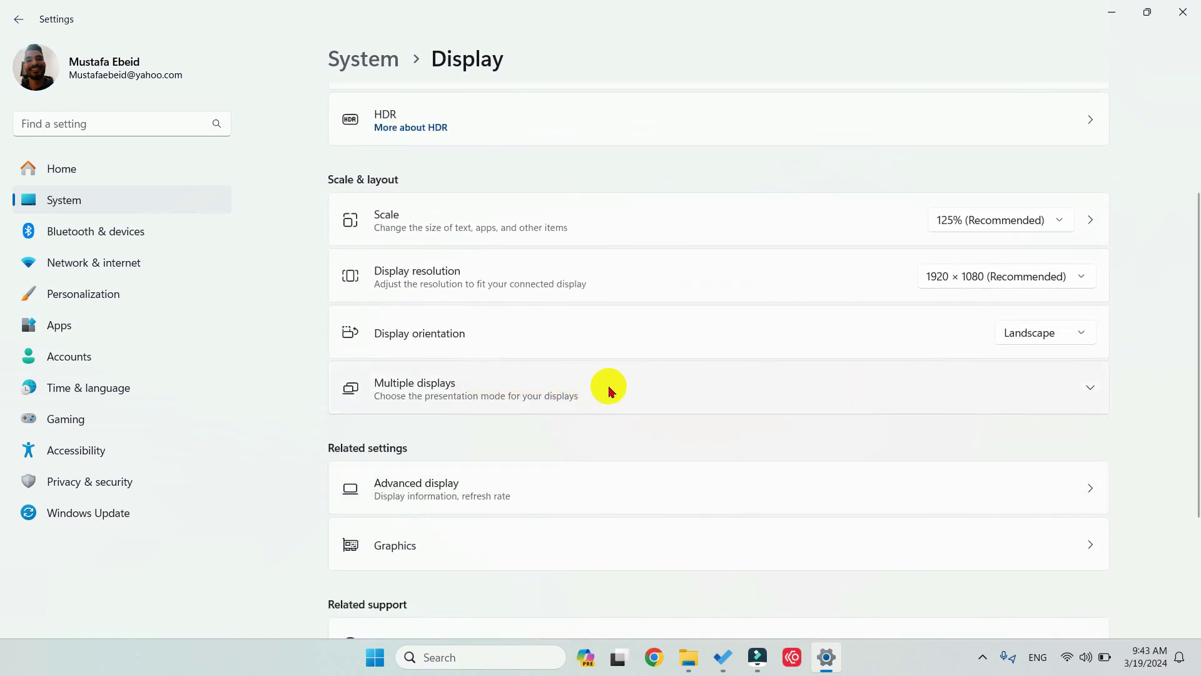
click(1090, 387)
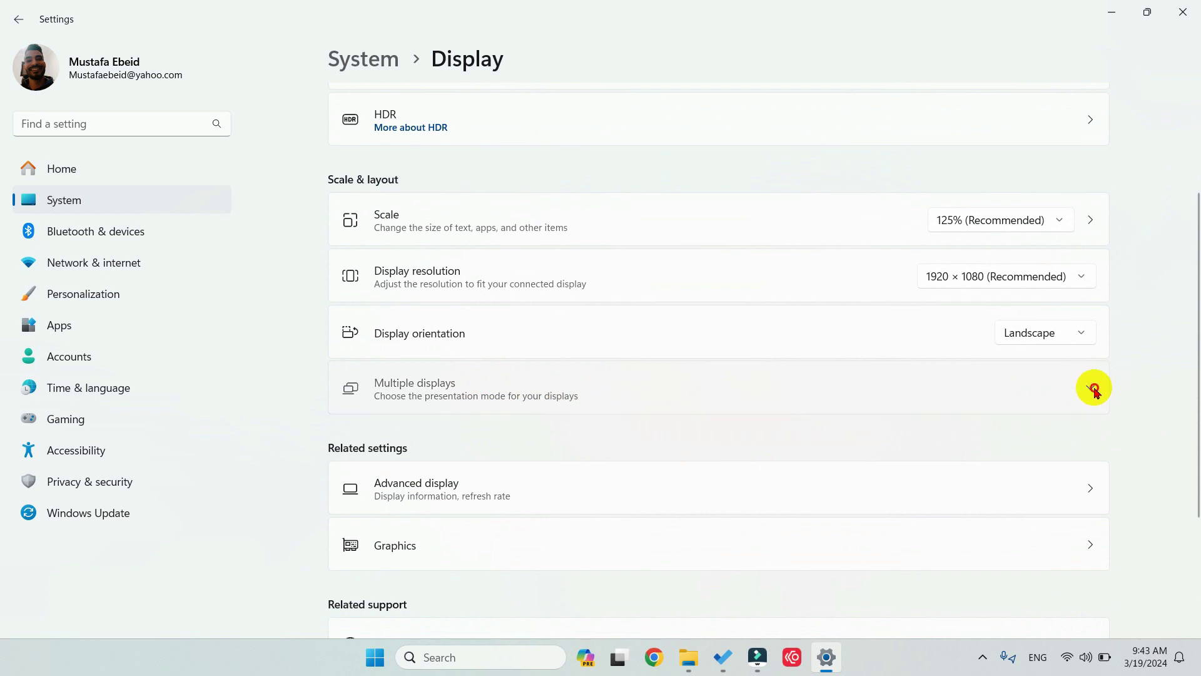
scroll(943, 437, down, 2)
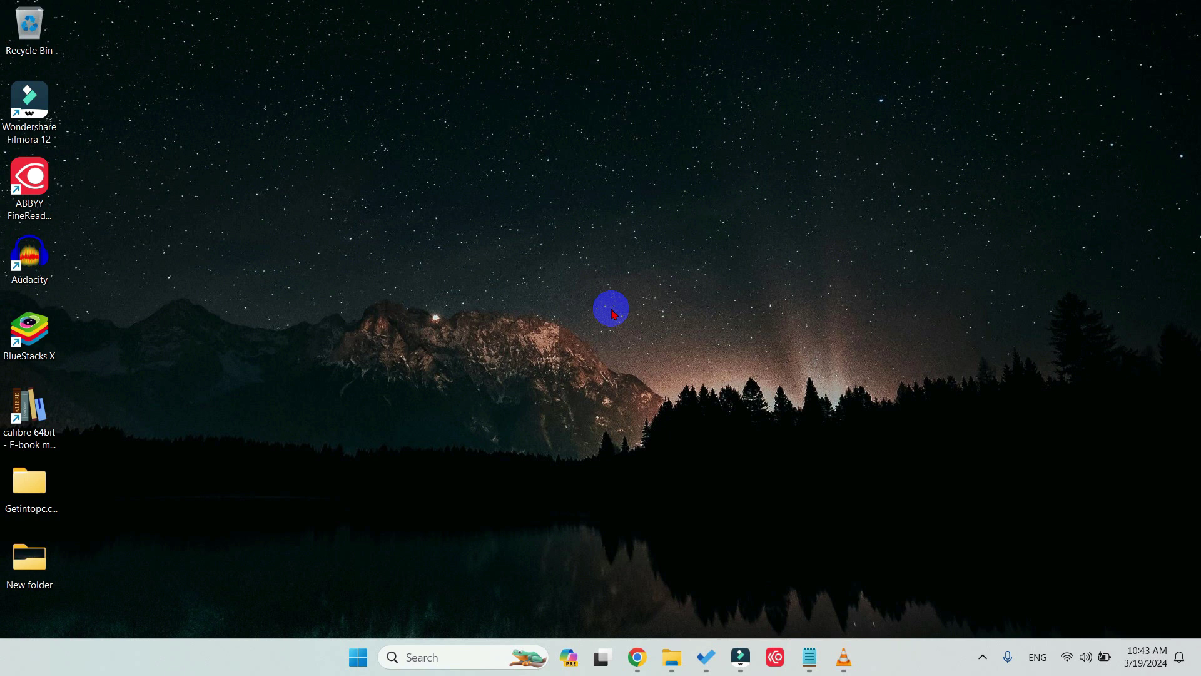
Search Windows for "settings" and open the Settings app.
click(414, 654)
text(s)
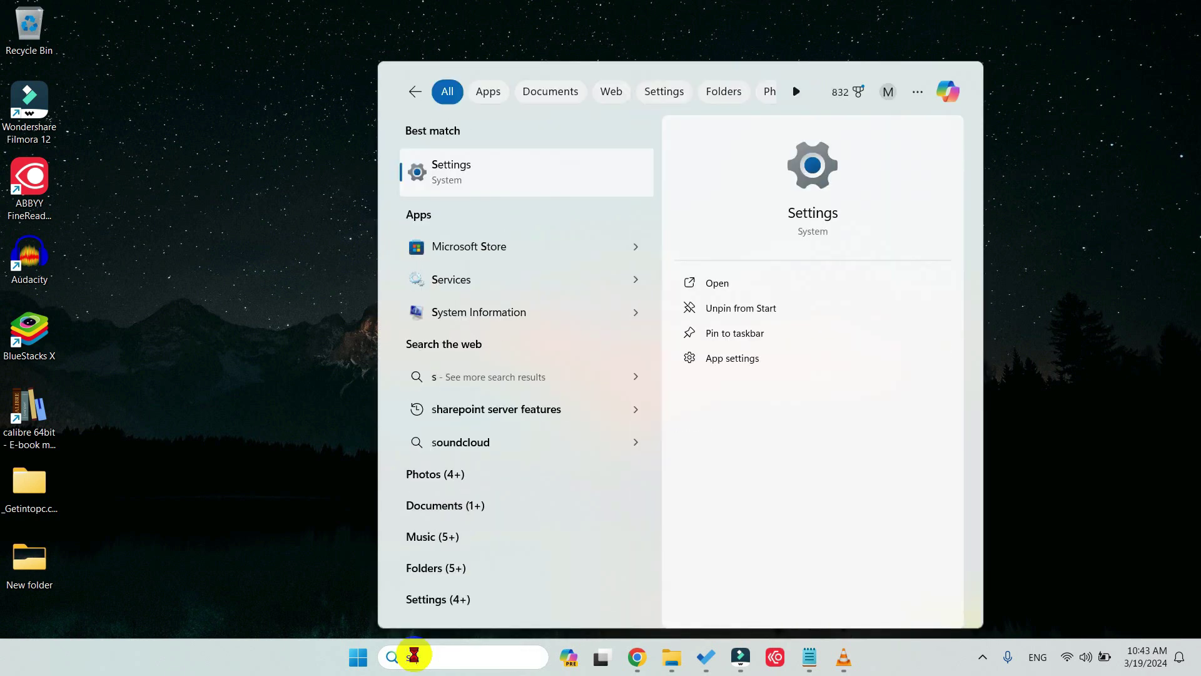
text(ettings)
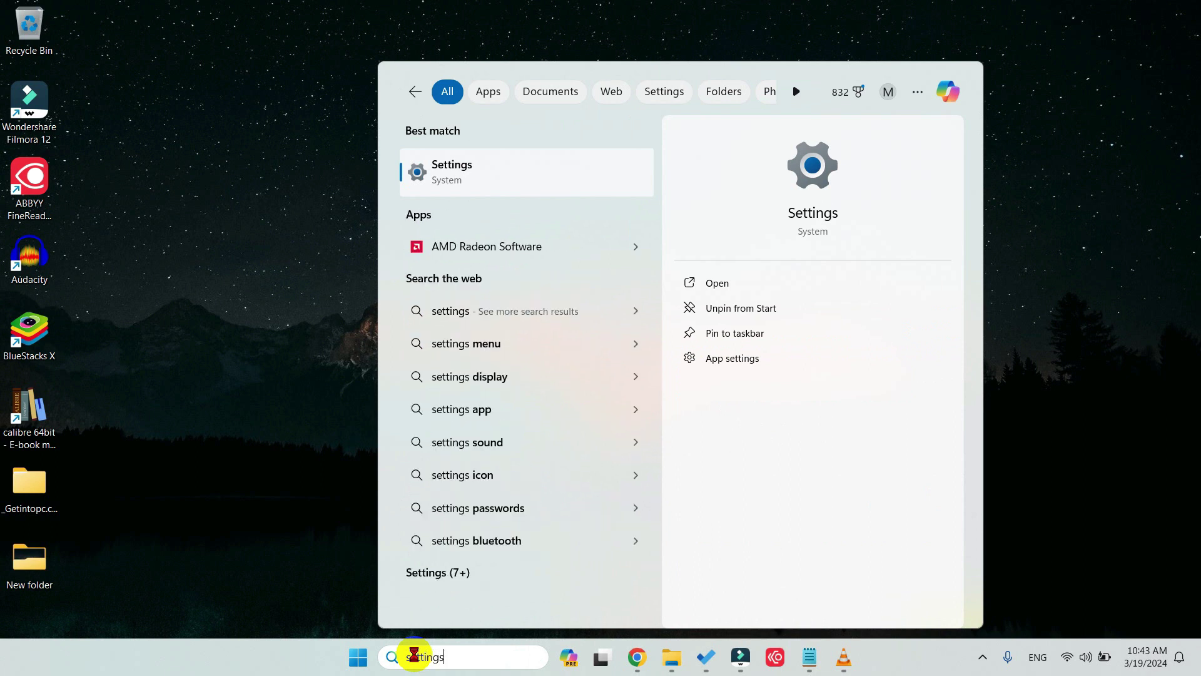
click(523, 184)
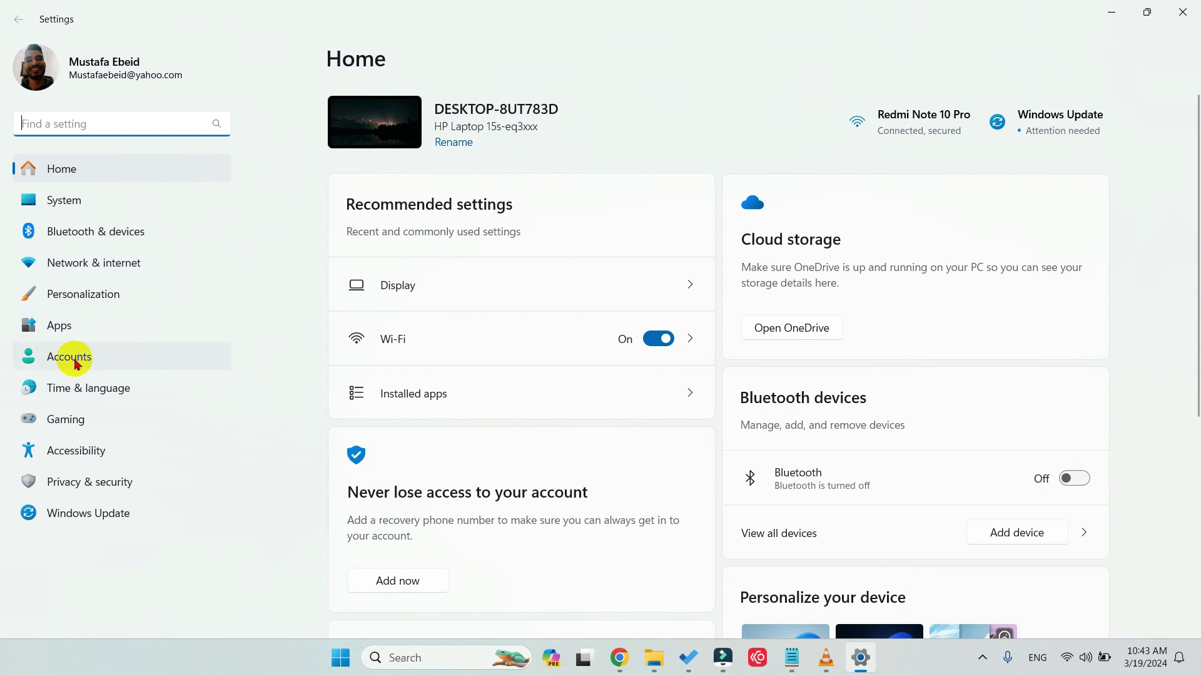
Open the Accounts settings, view the profile photo options under Your info, and return to Accounts.
click(70, 358)
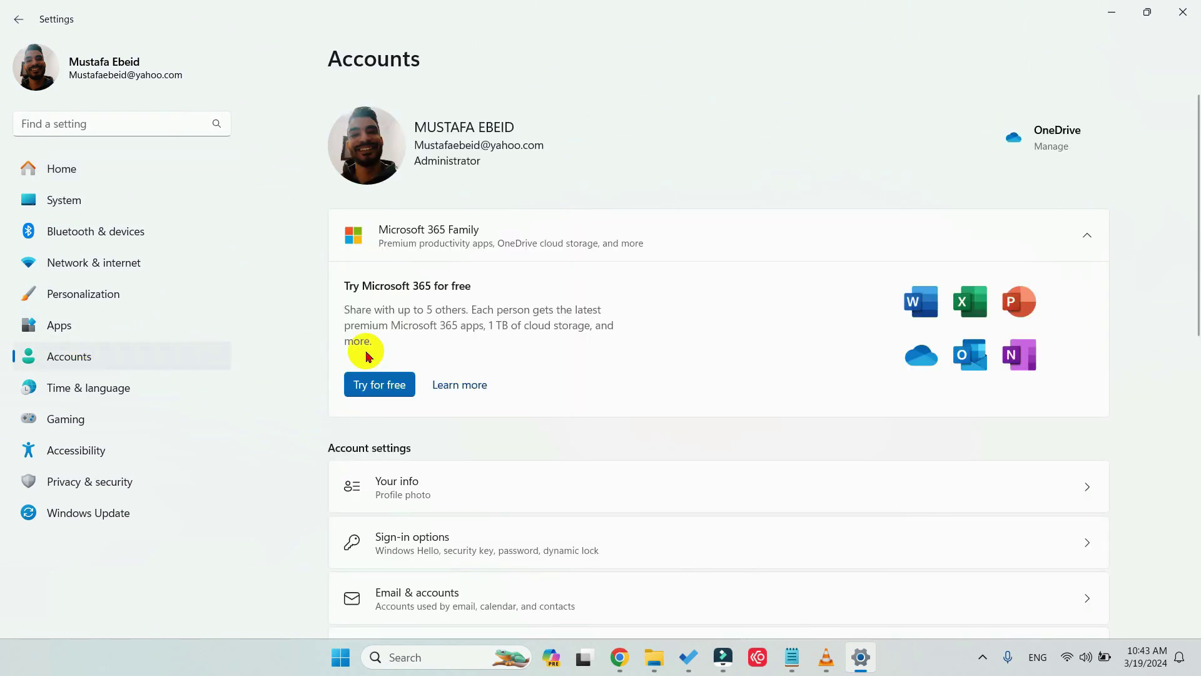
scroll(456, 360, down, 3)
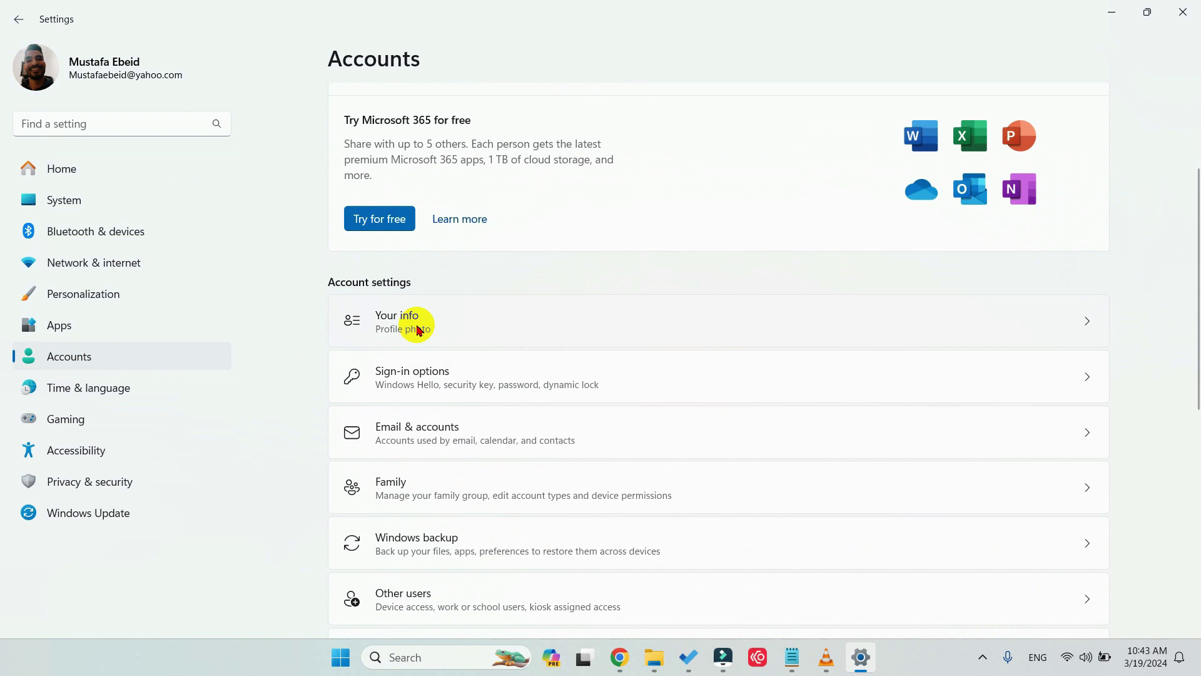
click(418, 325)
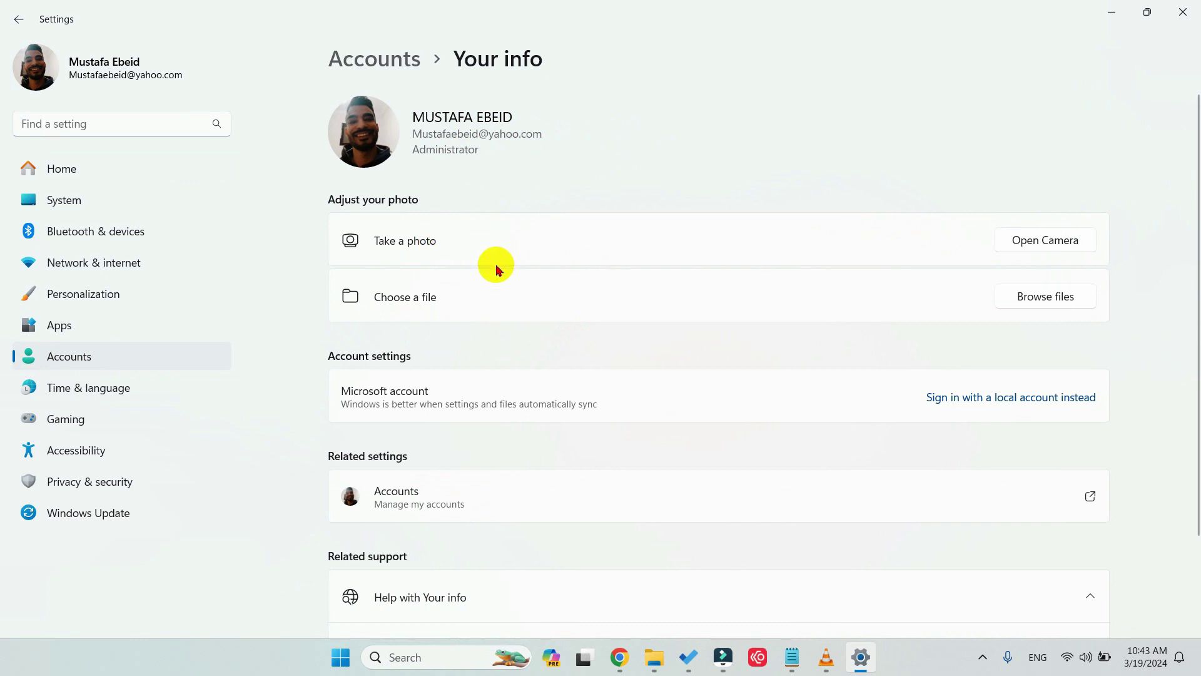
click(390, 58)
Open the Other Users page in Accounts and expand the options of the existing local account.
scroll(625, 282, down, 4)
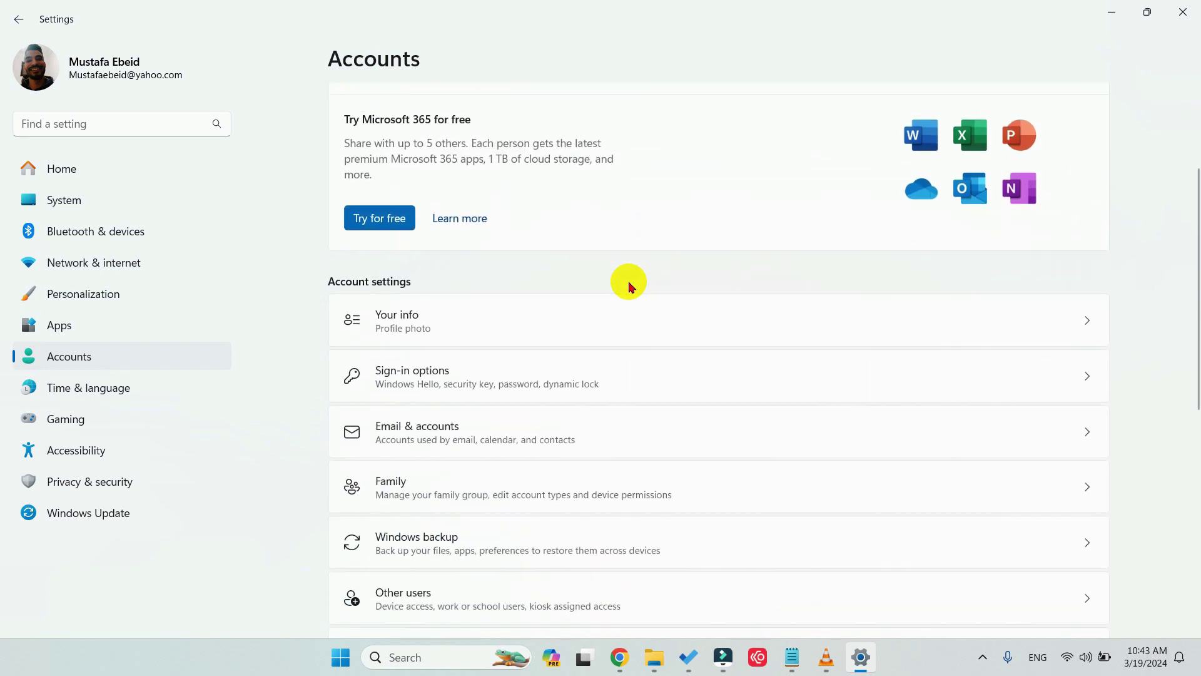
scroll(629, 286, down, 1)
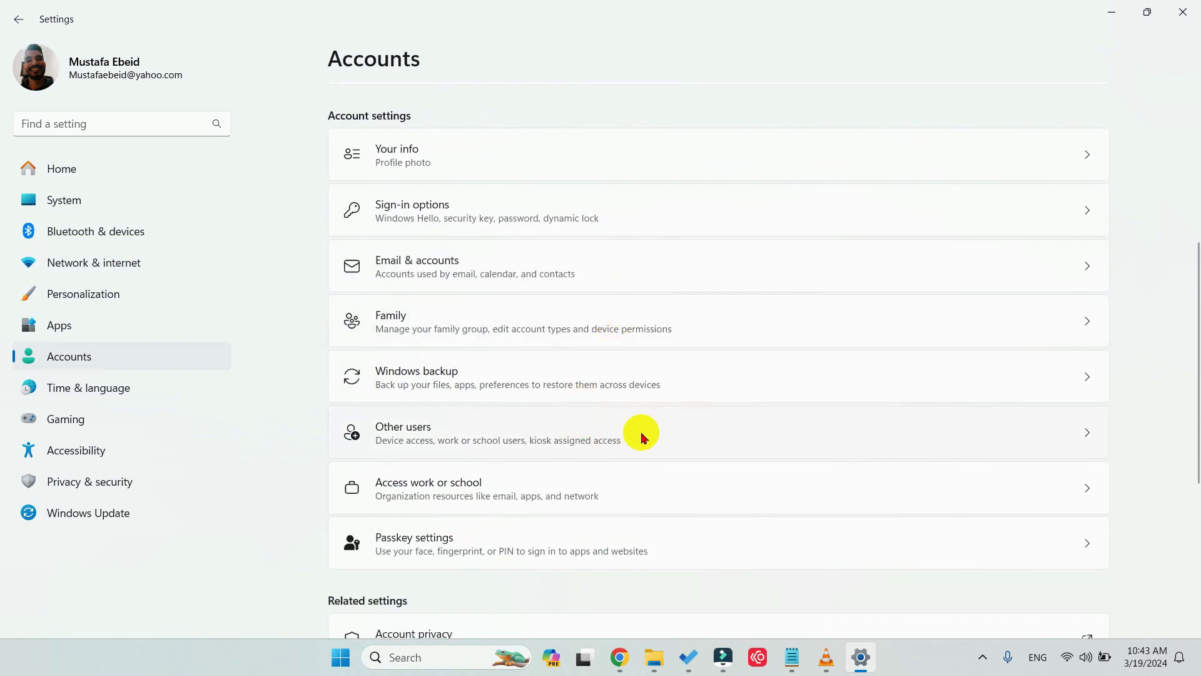
click(665, 432)
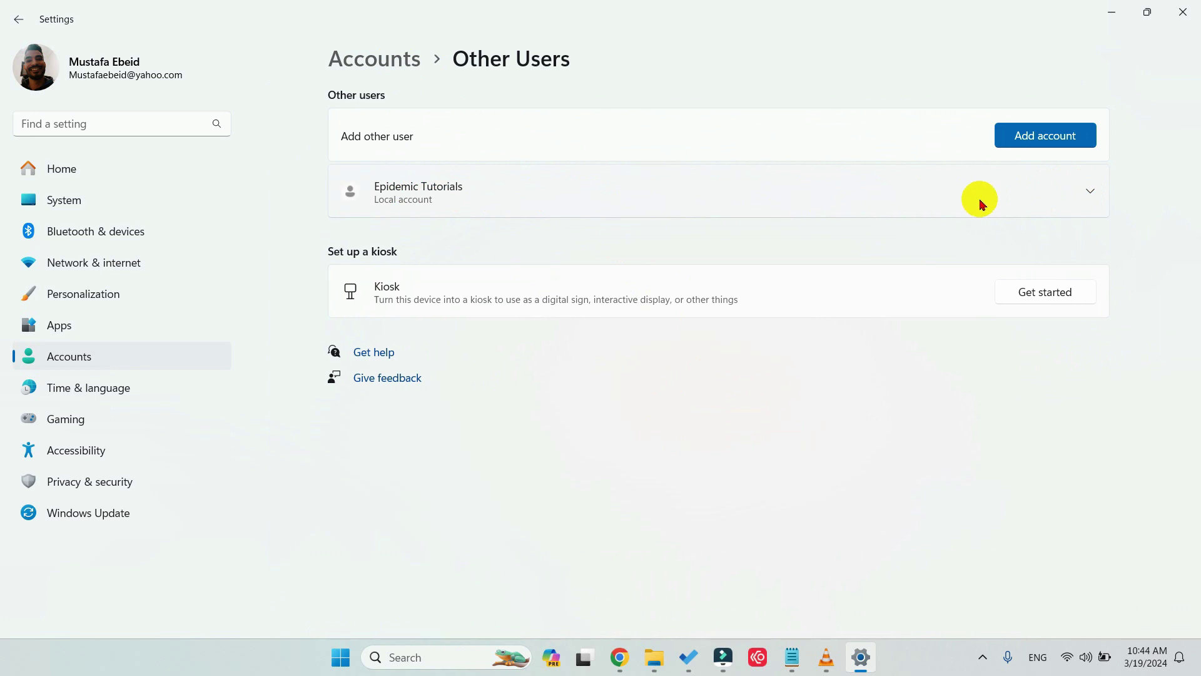
click(1094, 190)
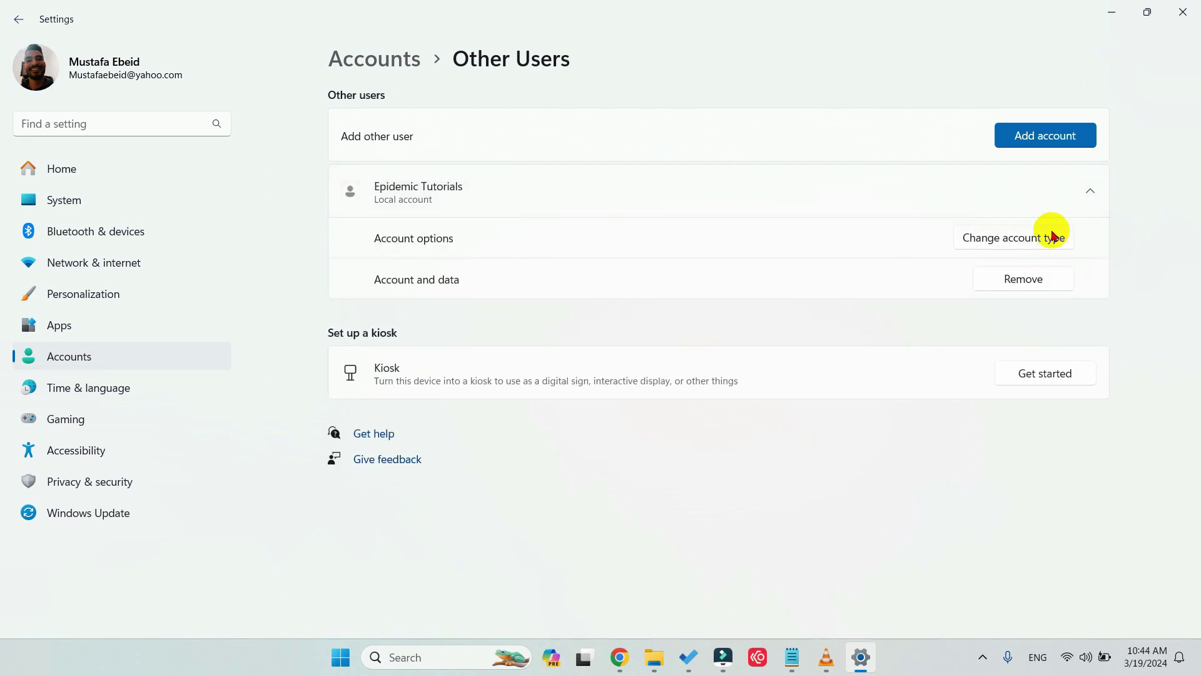
Open the account and data removal confirmation for the Epidemic Tutorials account, and cancel it.
click(1022, 278)
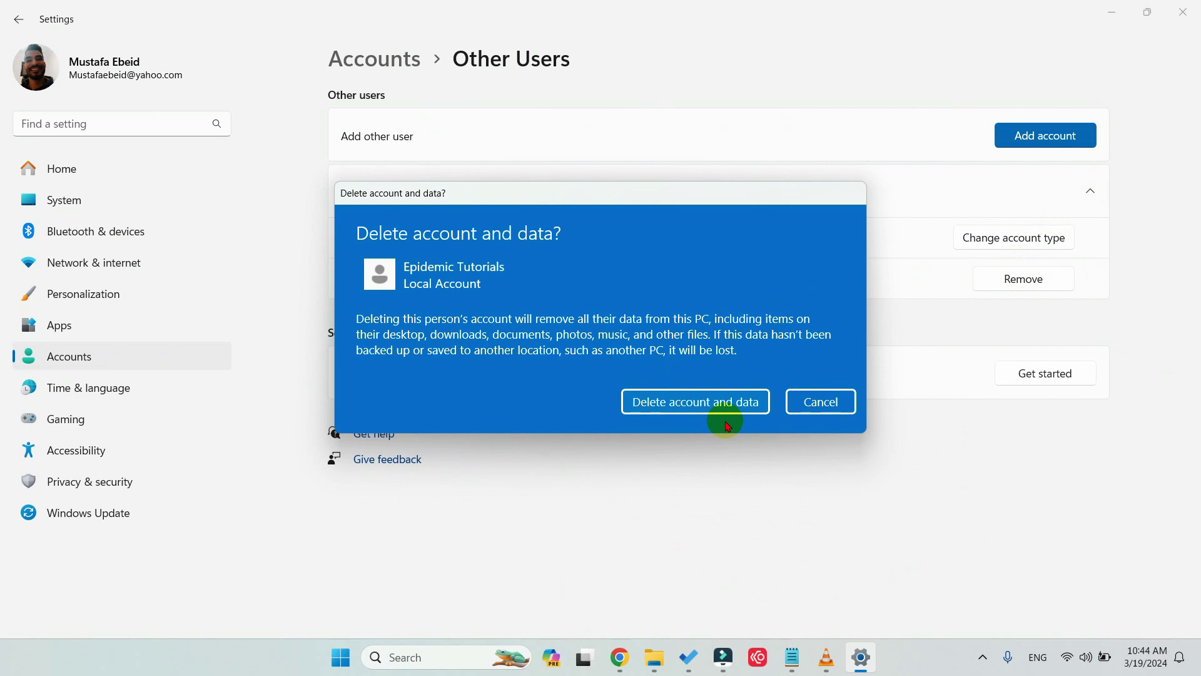
click(803, 404)
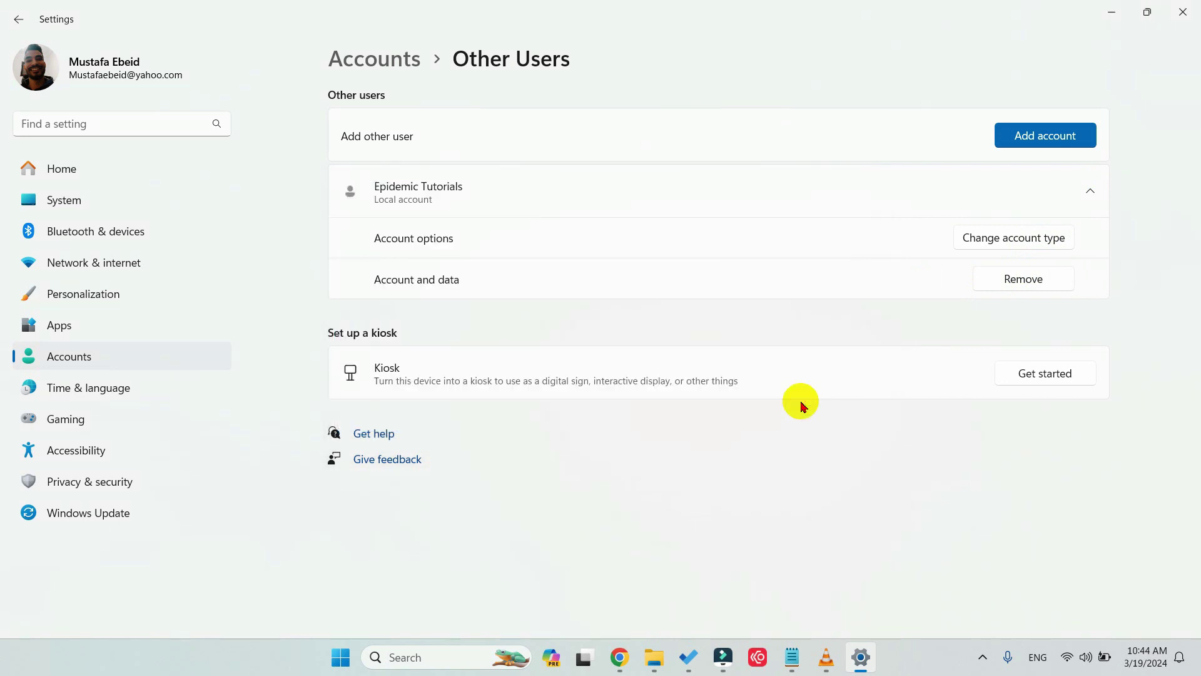
Add another user without a Microsoft account, entering the user's name and leaving the password blank.
click(1030, 139)
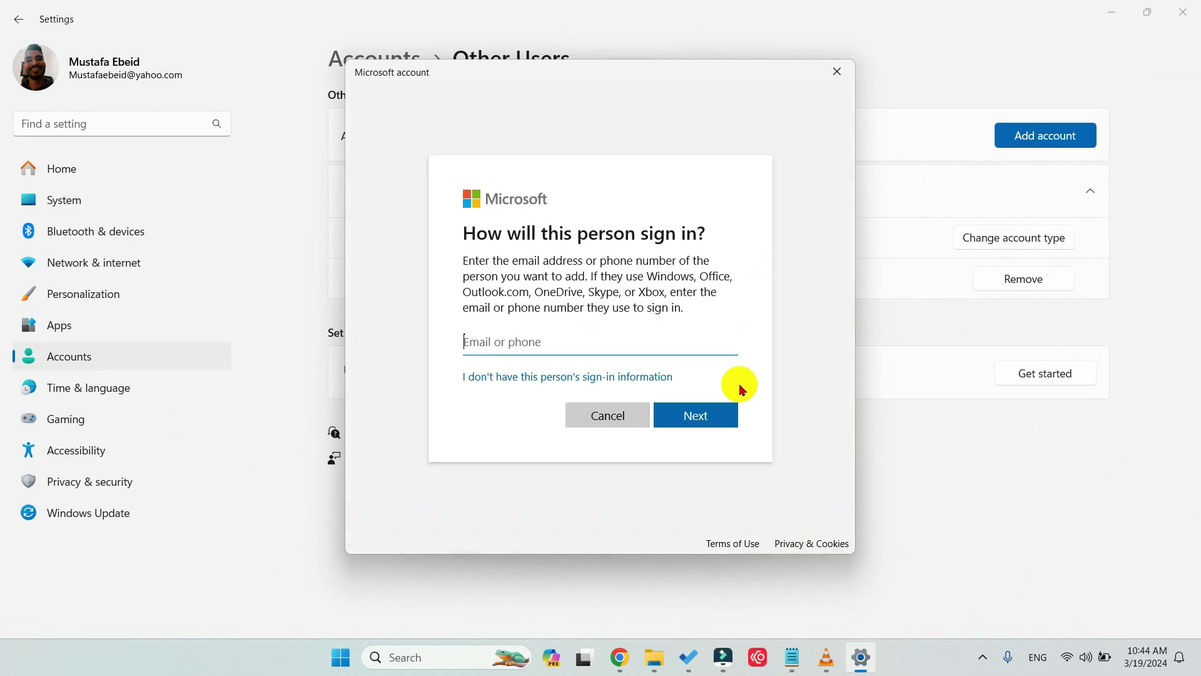
click(612, 381)
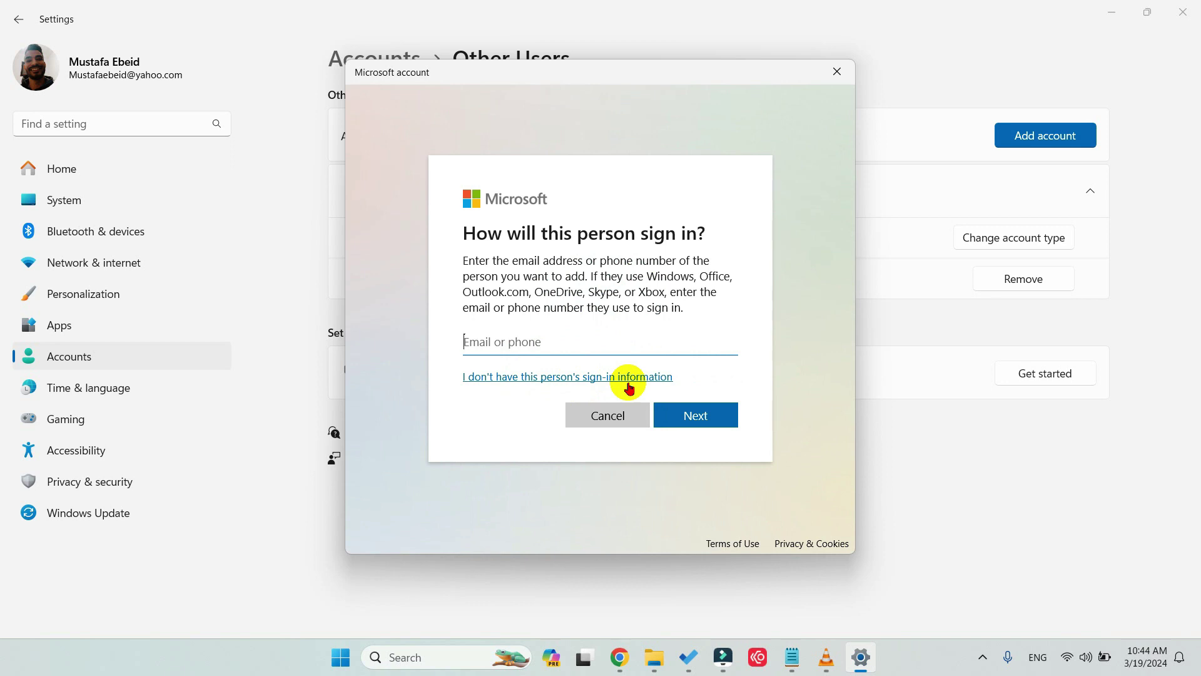
click(660, 379)
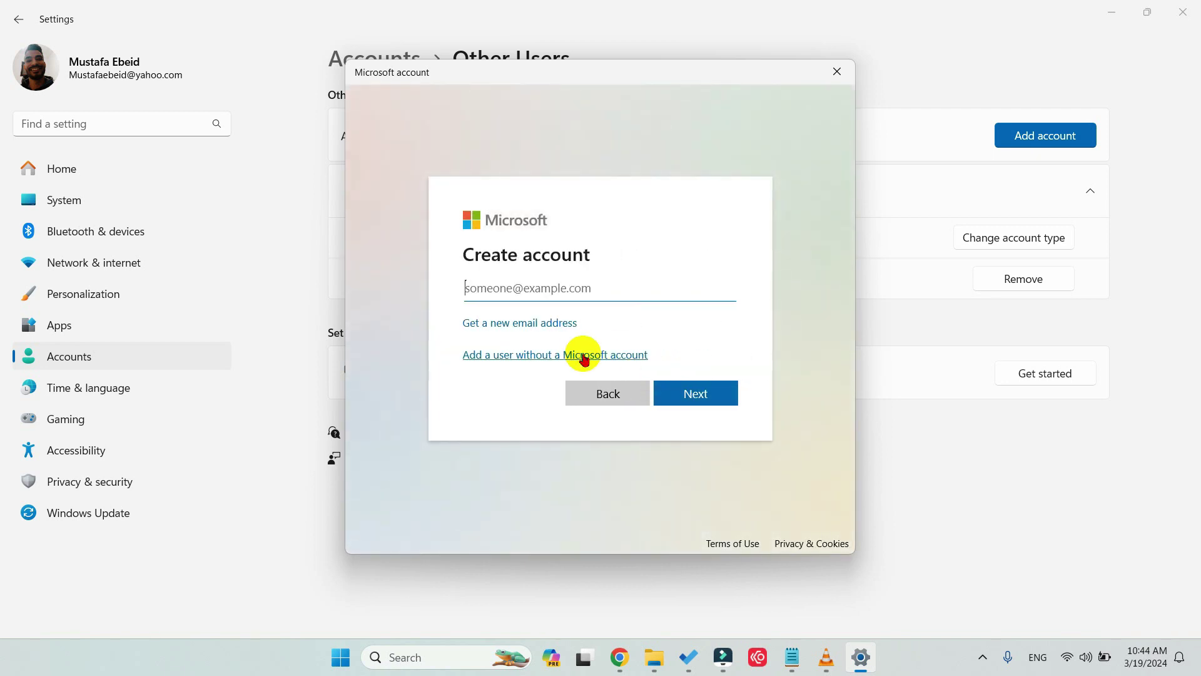
click(631, 359)
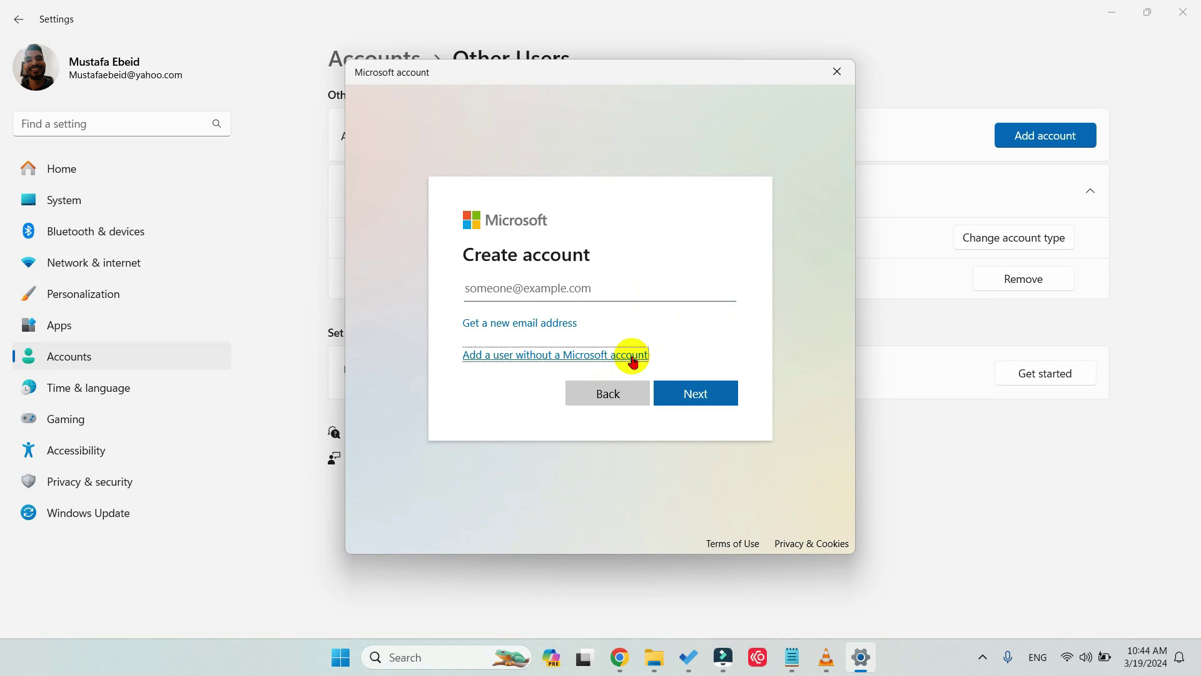
text(John)
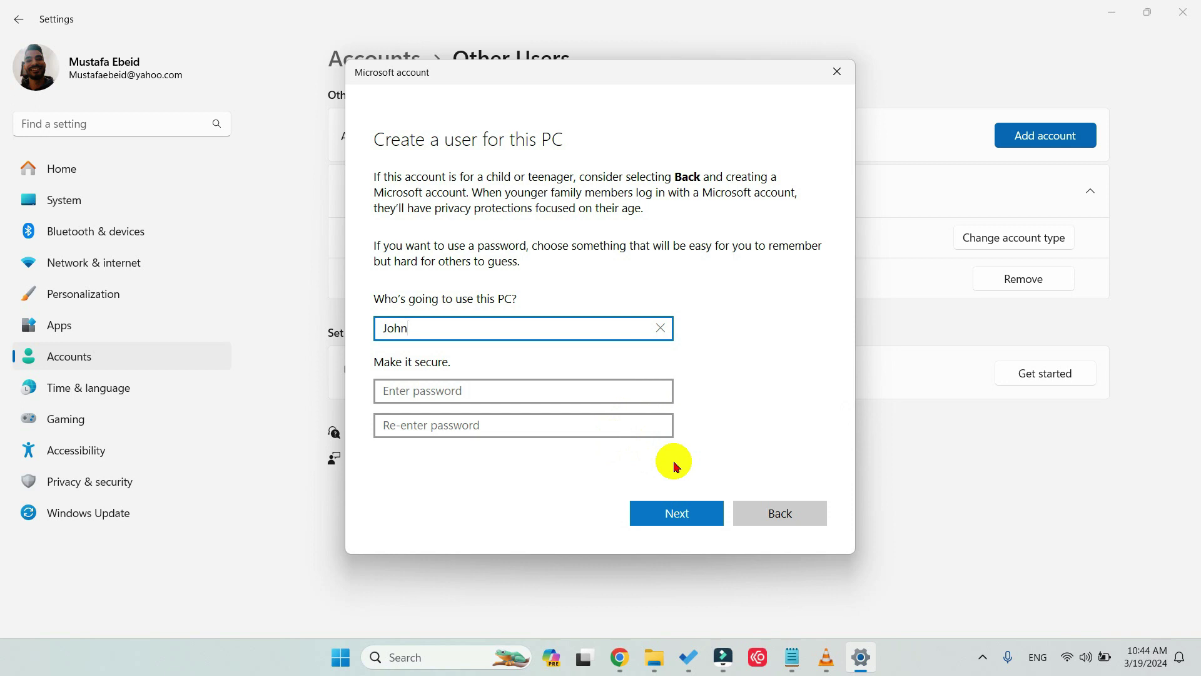
click(684, 513)
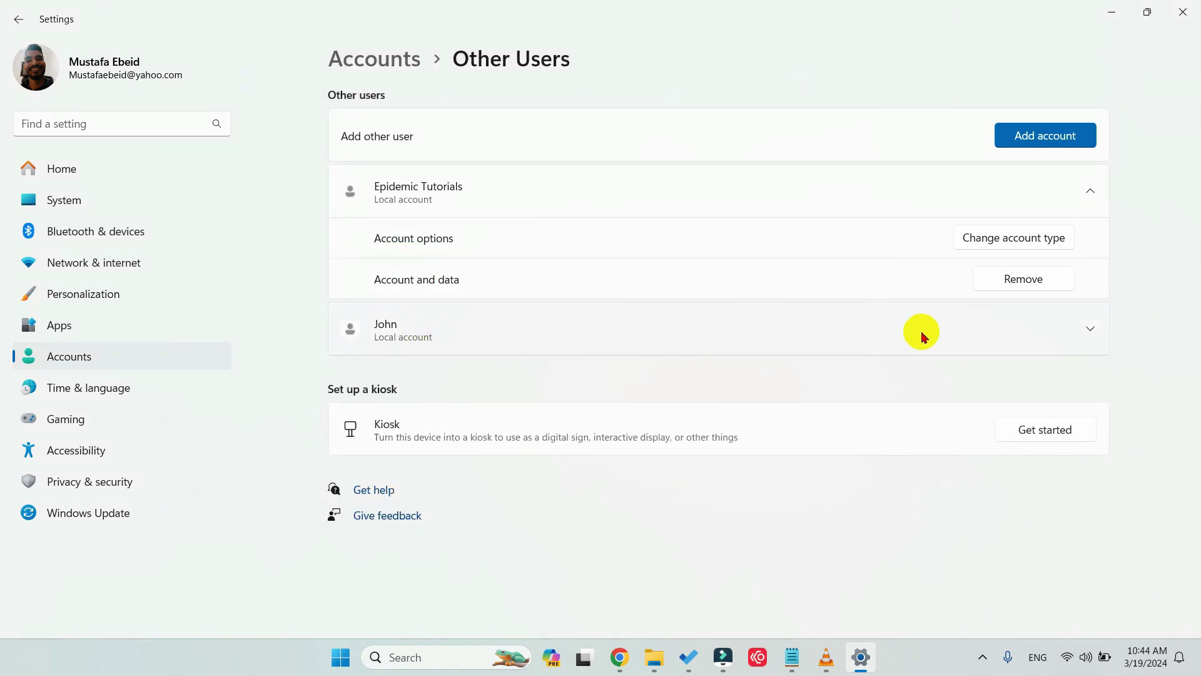
Expand the new local account's options and change the Epidemic Tutorials account type to Administrator.
click(1093, 332)
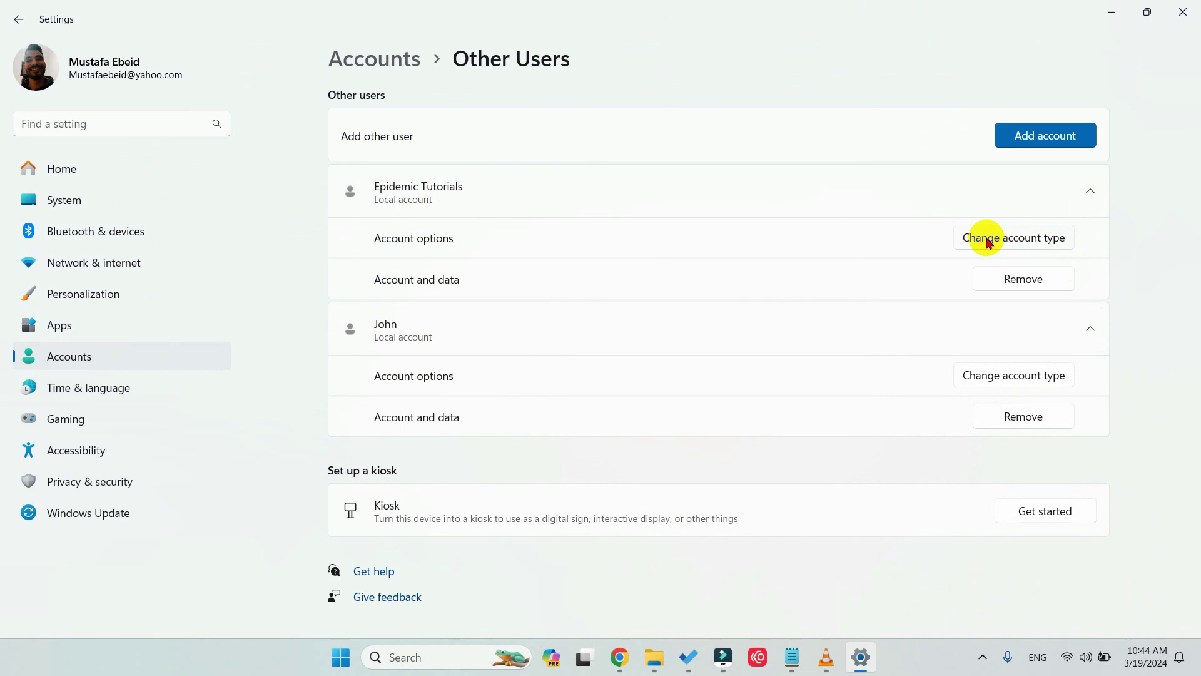
click(1017, 239)
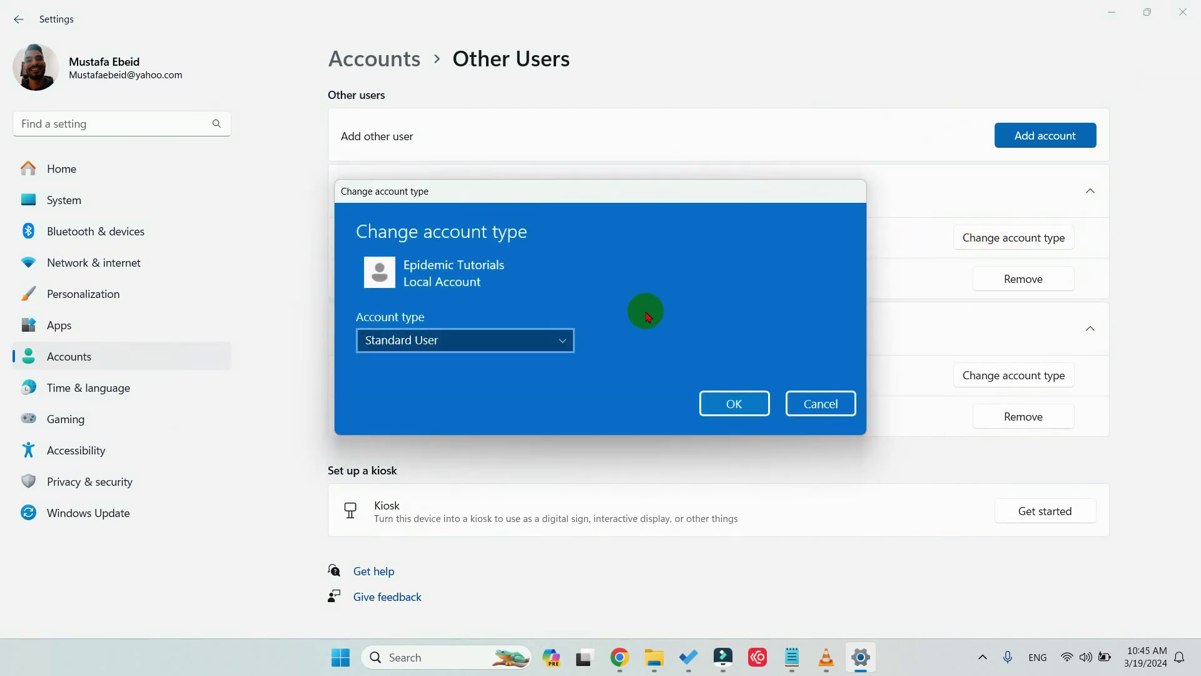
click(562, 340)
click(429, 313)
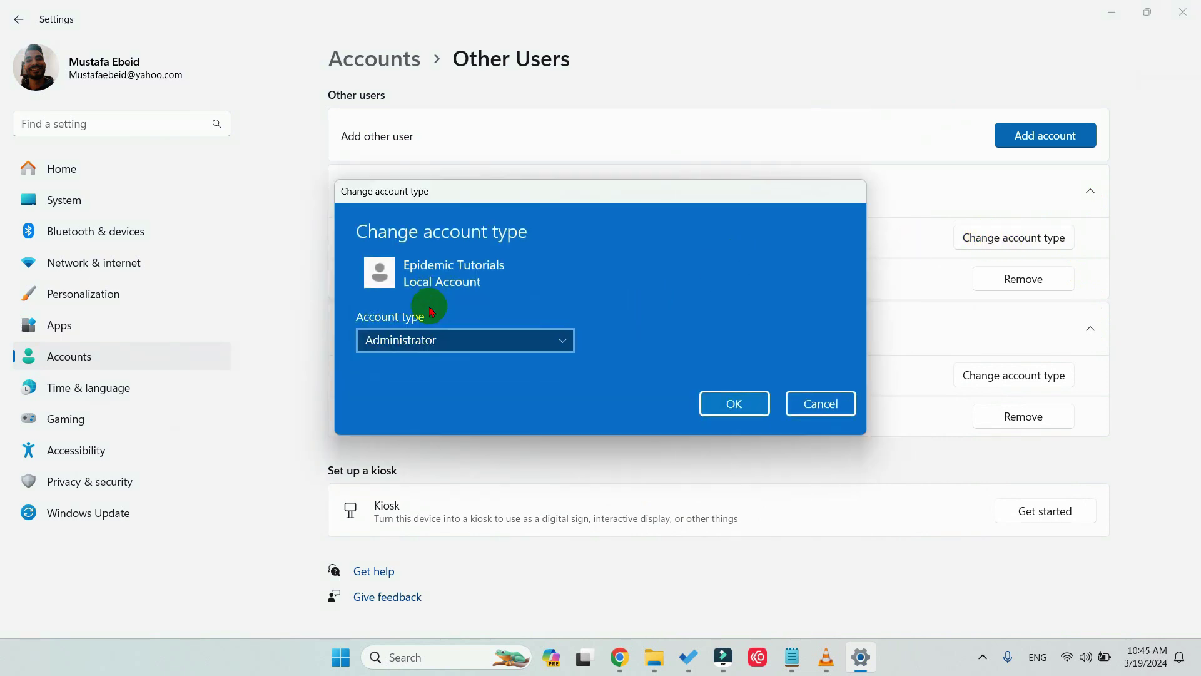
click(731, 403)
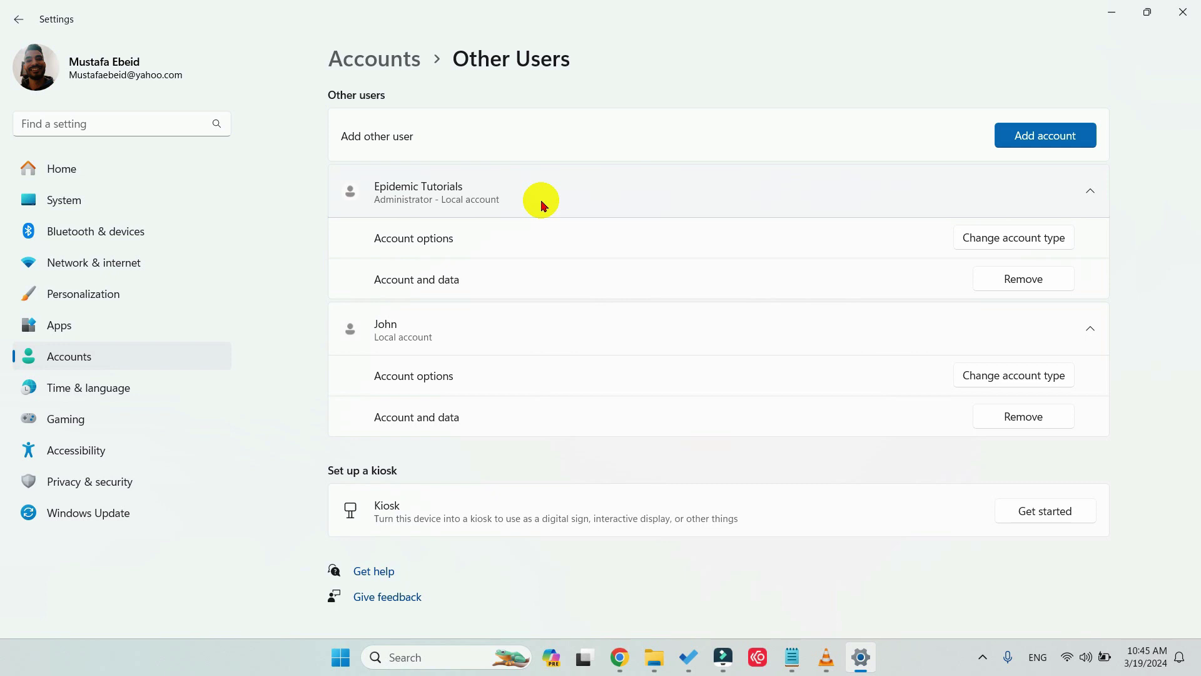
Return to the Accounts settings and open Sign-in options to view the available ways to sign in.
click(391, 58)
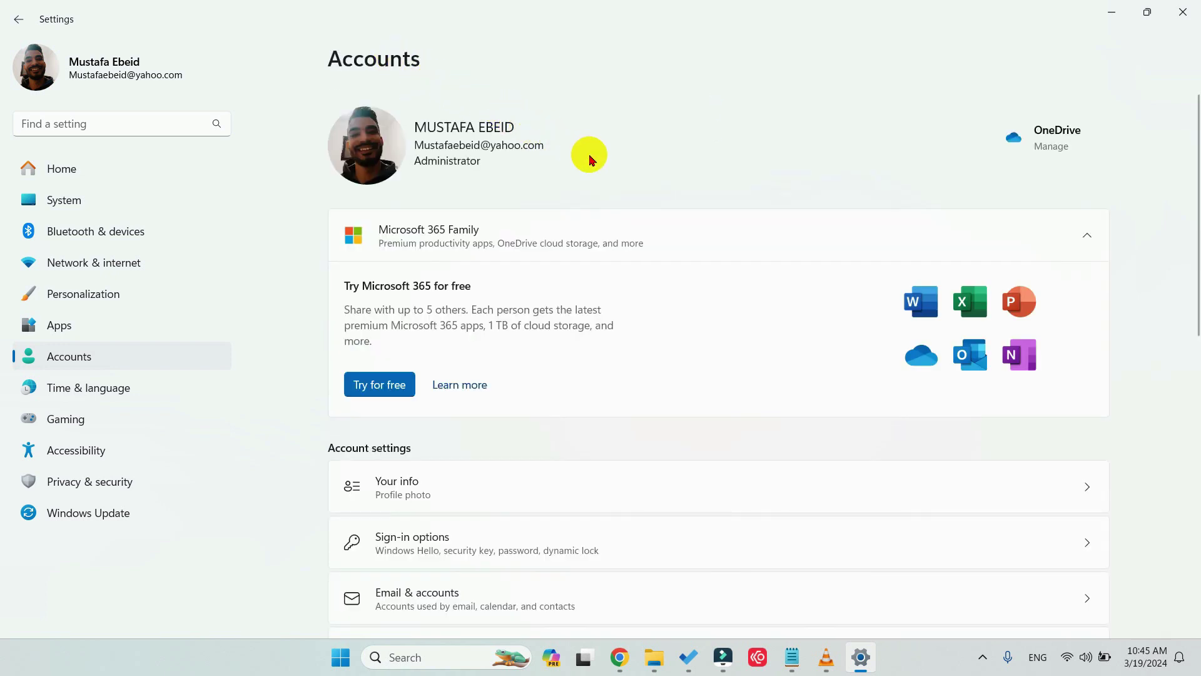
scroll(590, 159, down, 4)
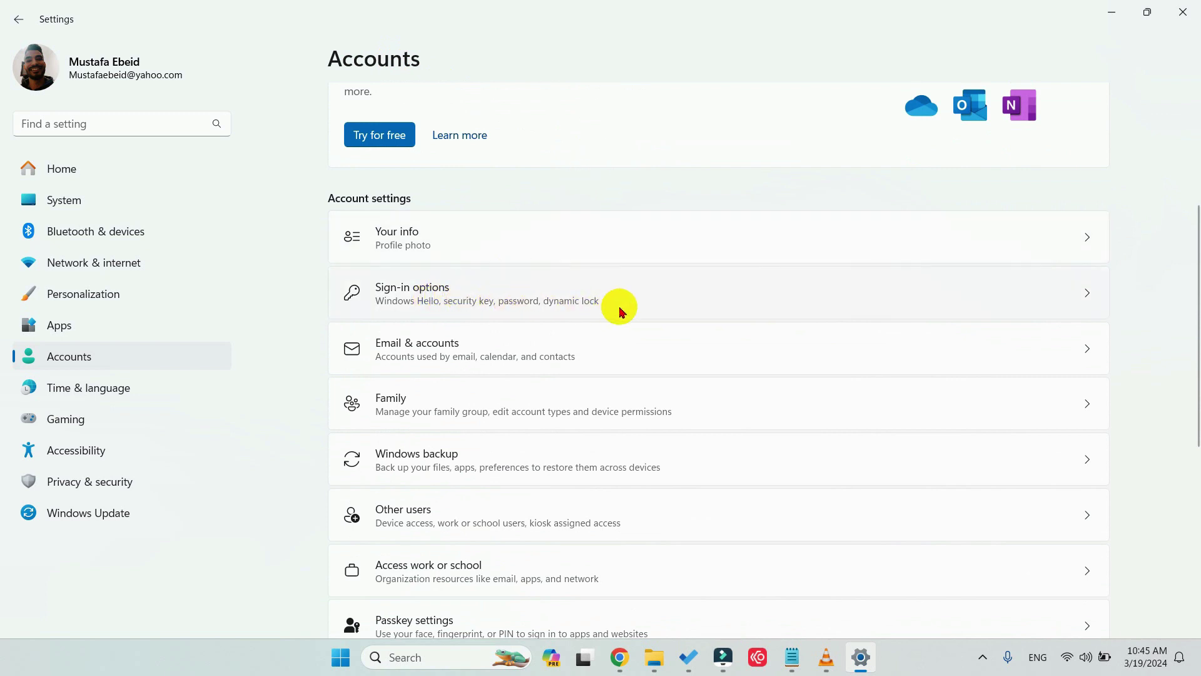
click(665, 309)
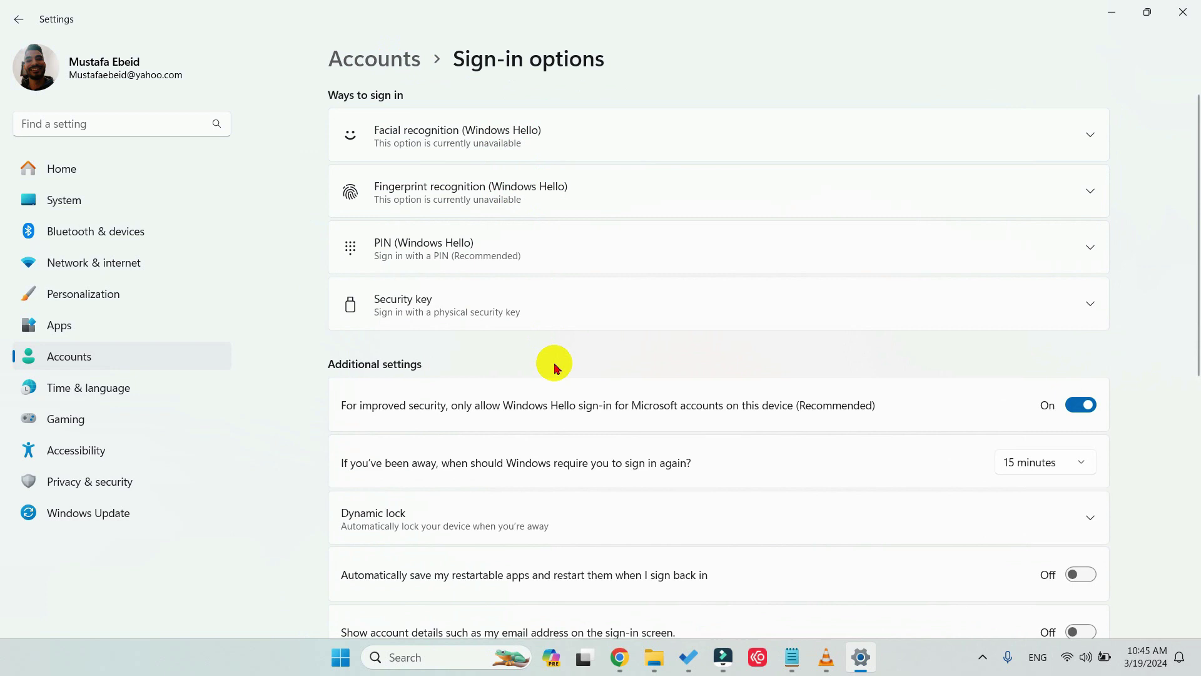
Go back to the Accounts settings and open the Windows backup page to view its sync options.
click(414, 59)
scroll(573, 253, down, 2)
scroll(573, 257, down, 4)
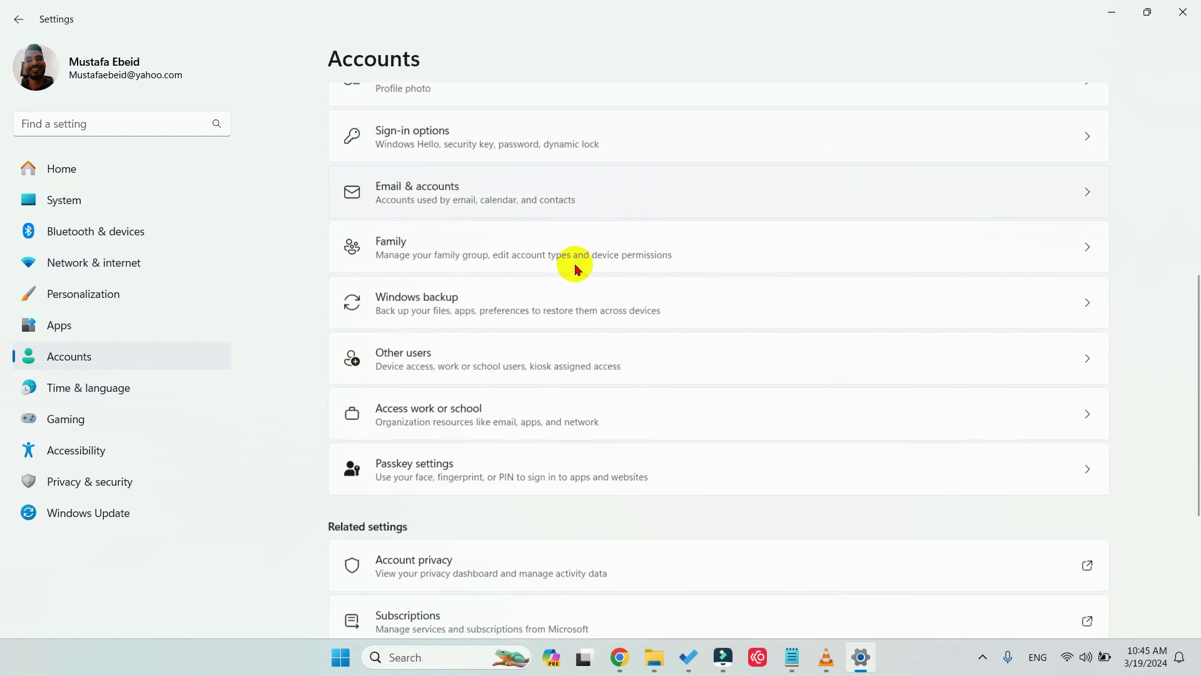
click(629, 294)
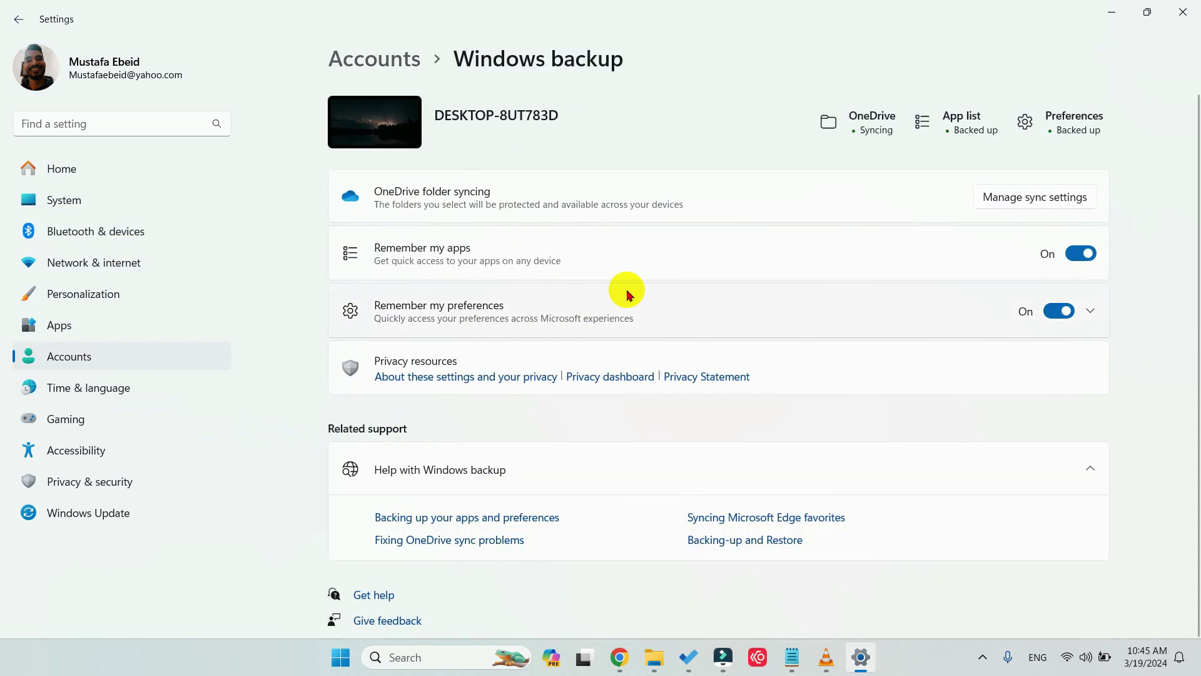